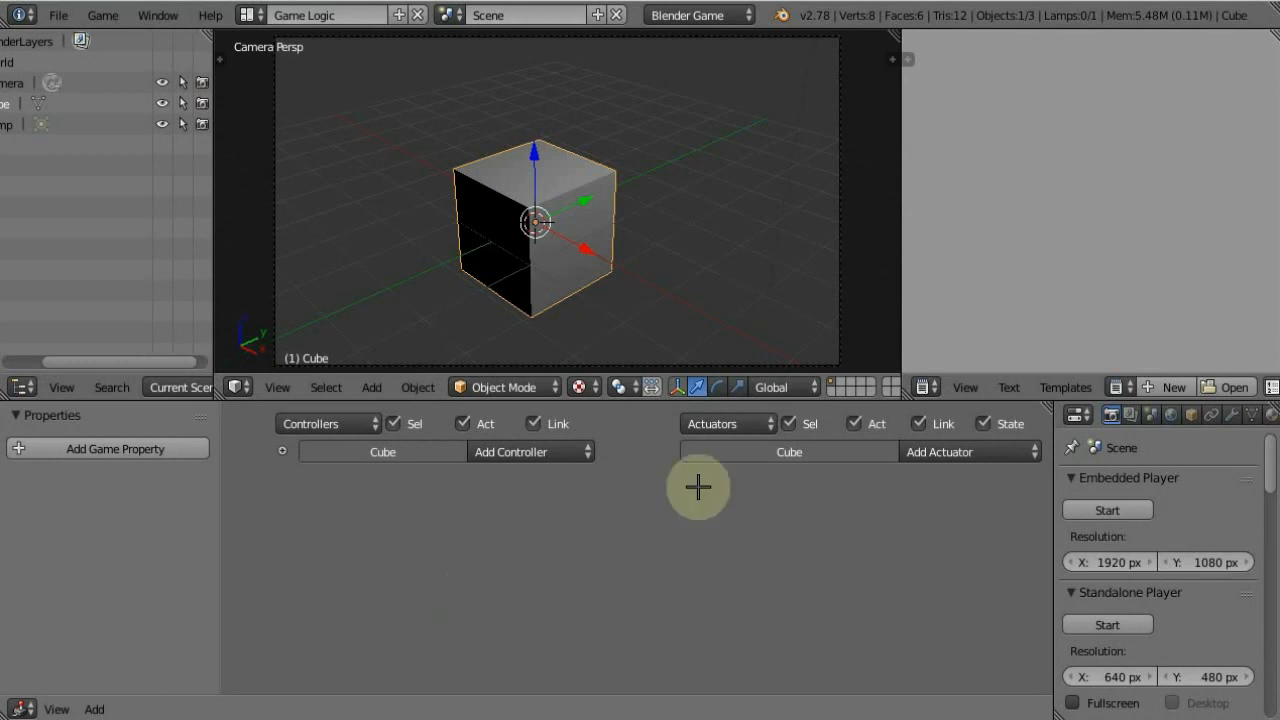
middle_click_drag(512, 522, 946, 534)
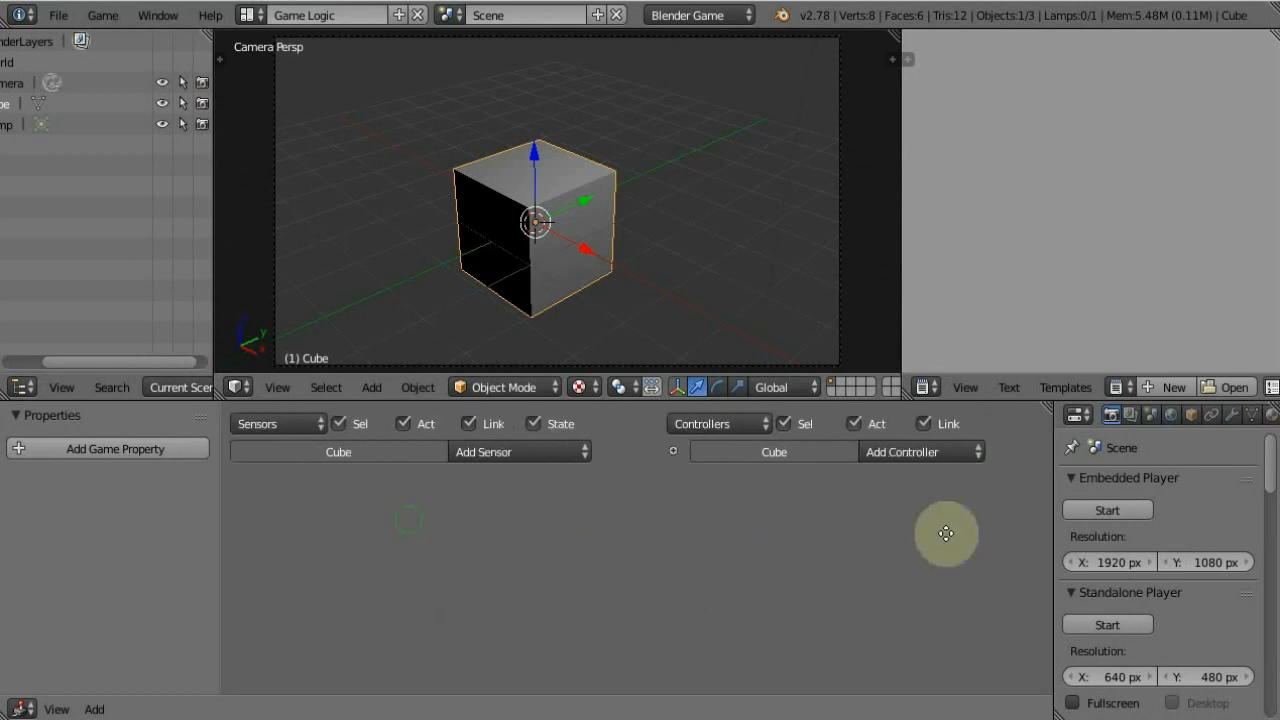
middle_click_drag(914, 471, 697, 546)
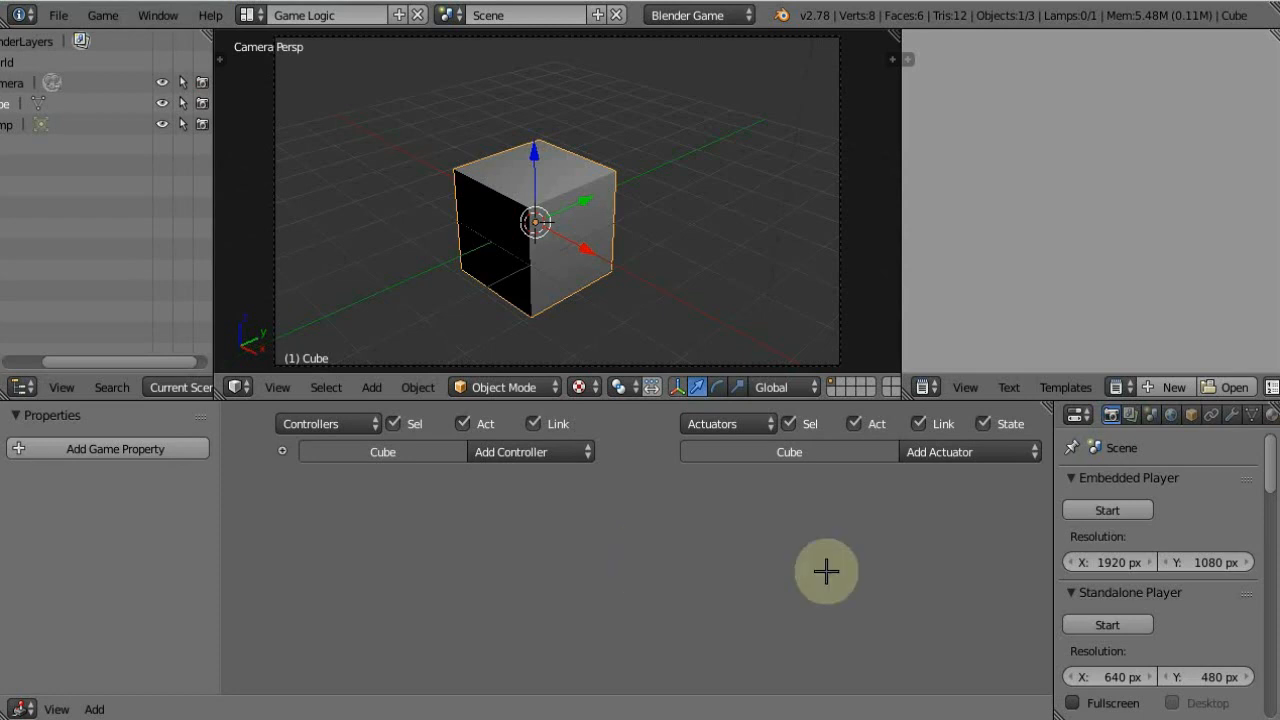
- Add a Keyboard sensor to the cube and assign the Space key to it
scroll(600, 557, "left", 8, "ctrl")
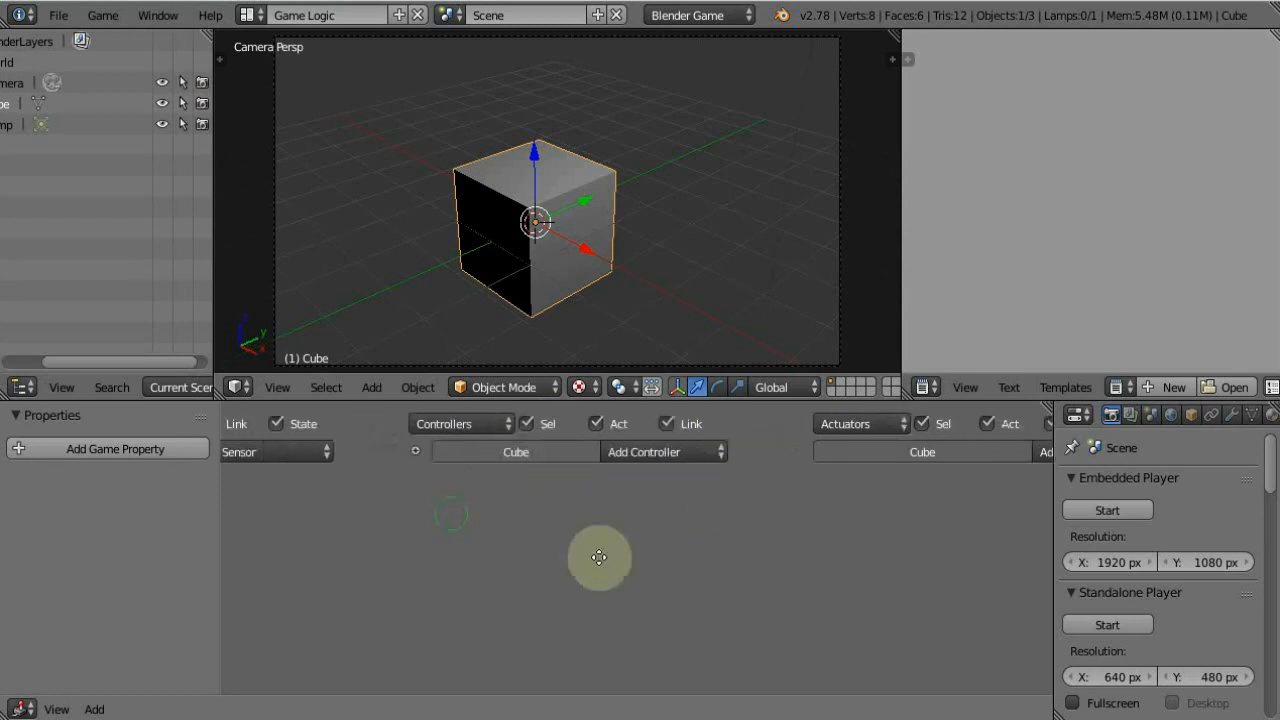
left_click(520, 452)
left_click(520, 304)
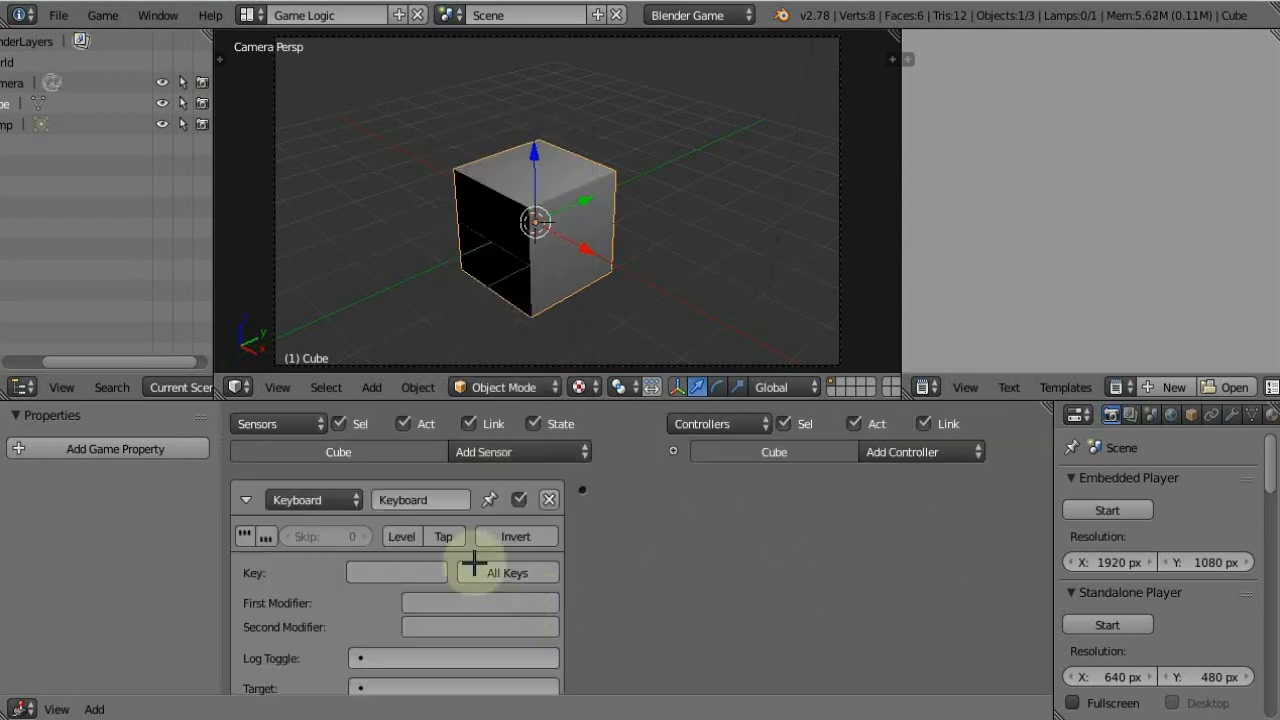
left_click(356, 584)
key("space")
- Add an Action actuator to the cube and name it "Actuator"
scroll(872, 493, "right", 8, "ctrl")
left_click(886, 452)
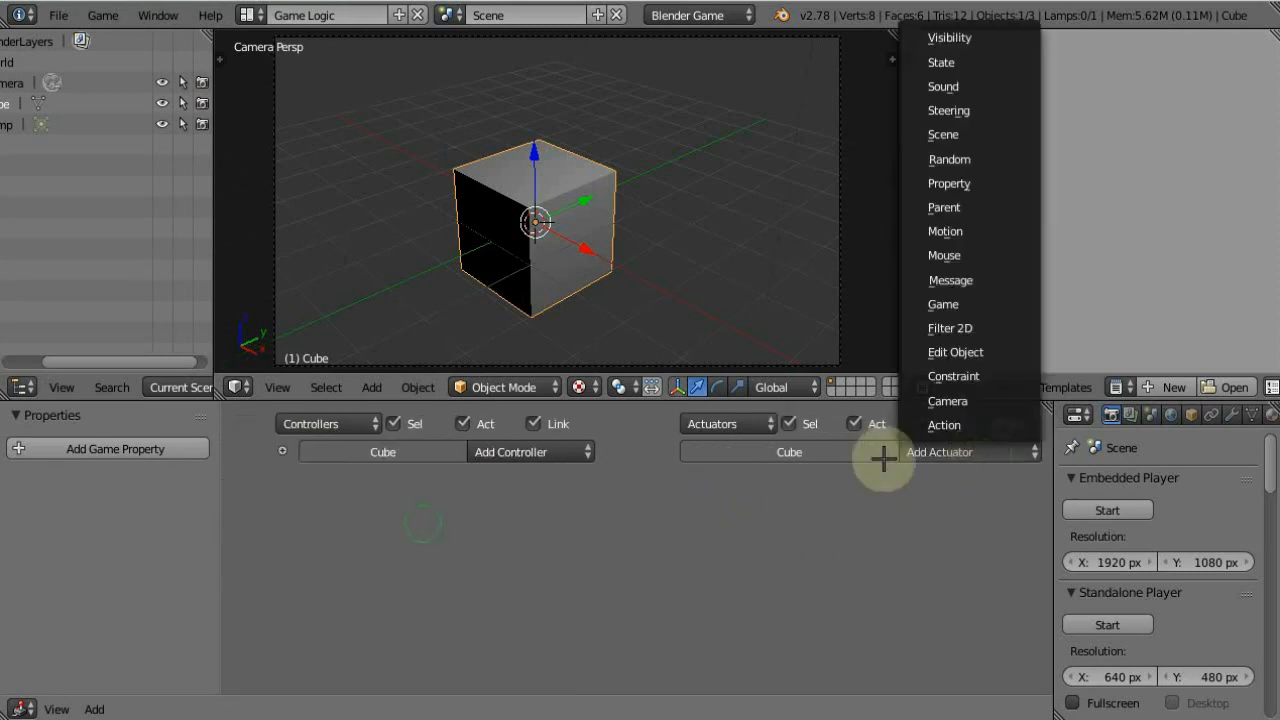
left_click(940, 427)
left_click(900, 500)
type("Ac")
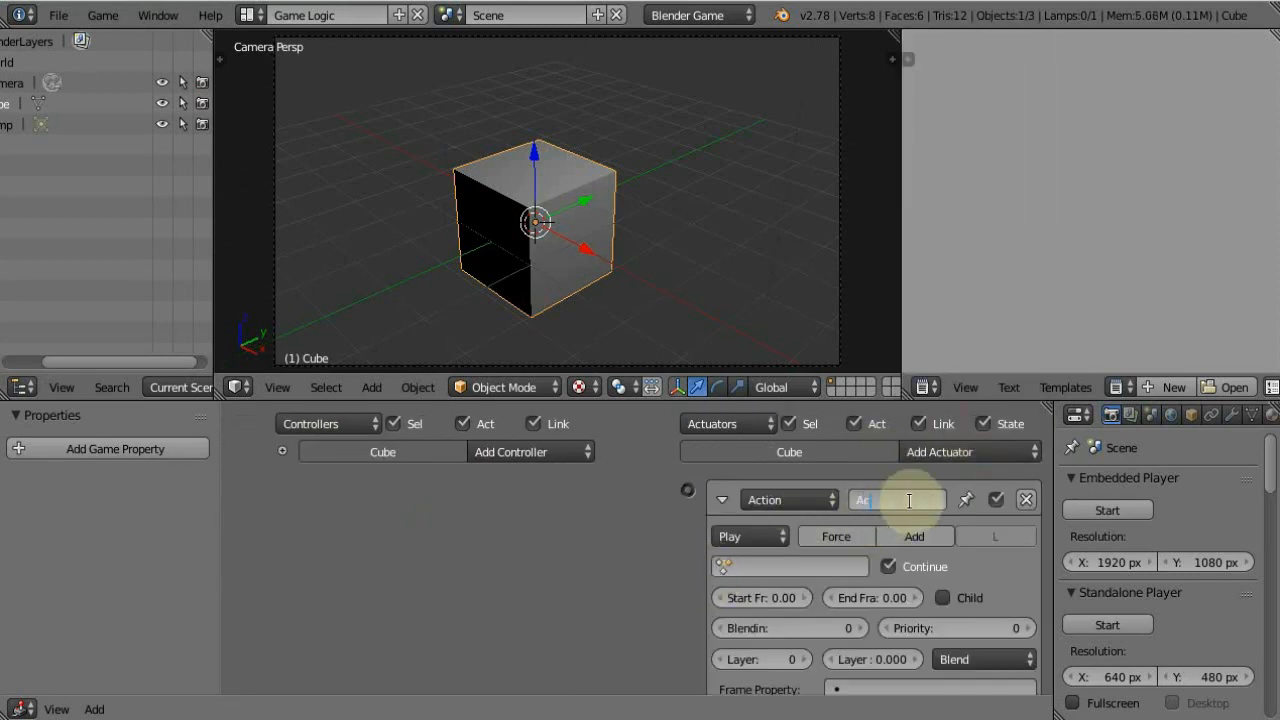
type("tuator")
key("Return")
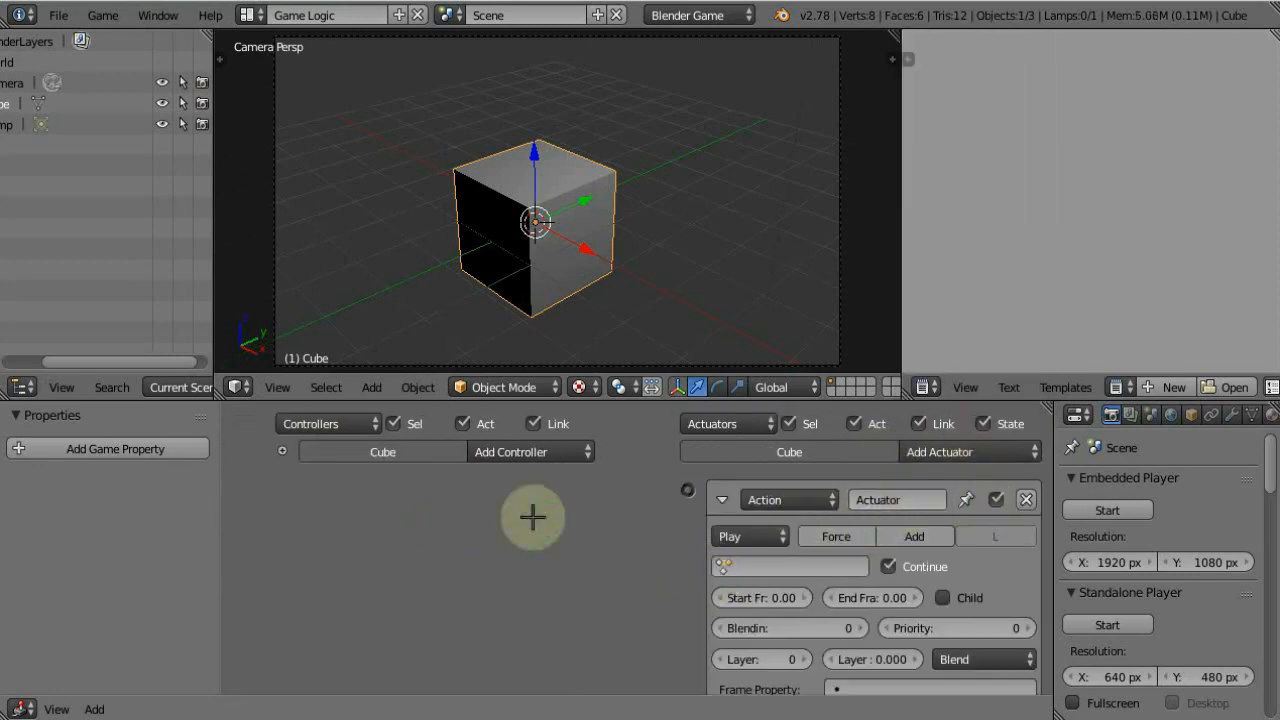
- Link the Keyboard sensor to the cube's actuator through an And controller
middle_click_drag(554, 545, 711, 557)
left_click_drag(357, 493, 844, 490)
middle_click_drag(648, 515, 491, 514)
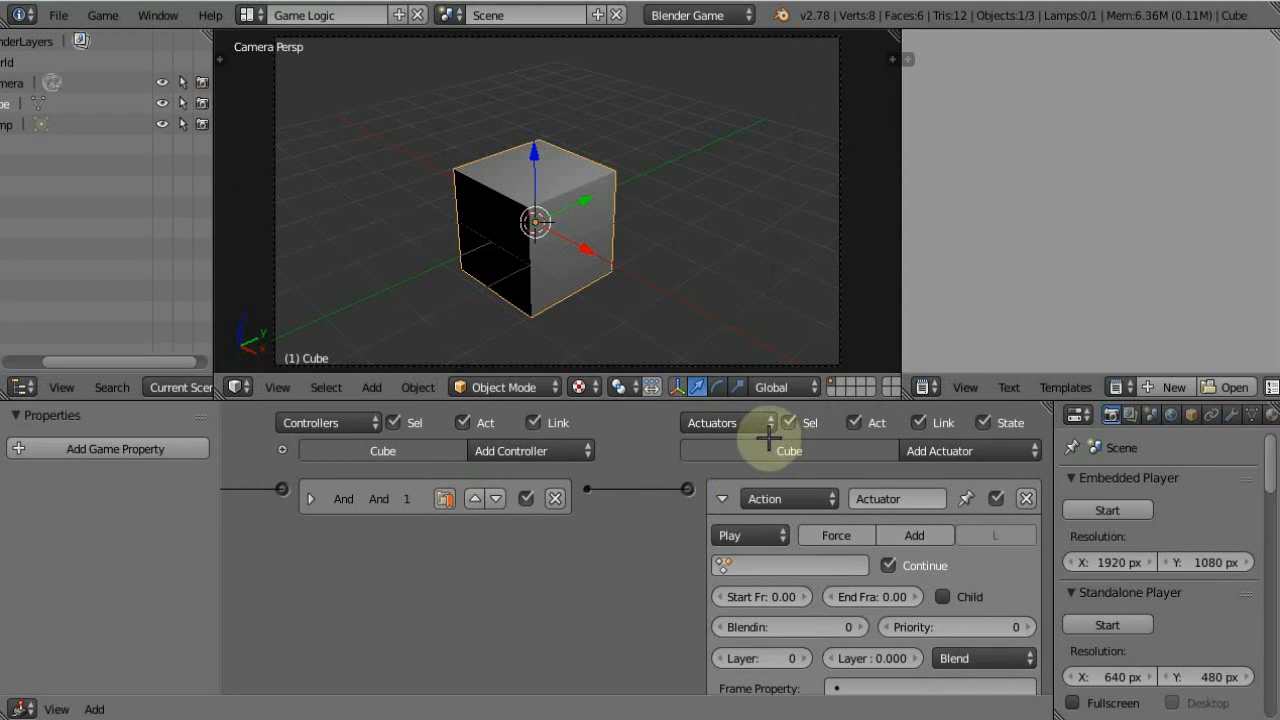
- Change the cube's actuator type to Game with the Start Game From File mode
left_click(792, 499)
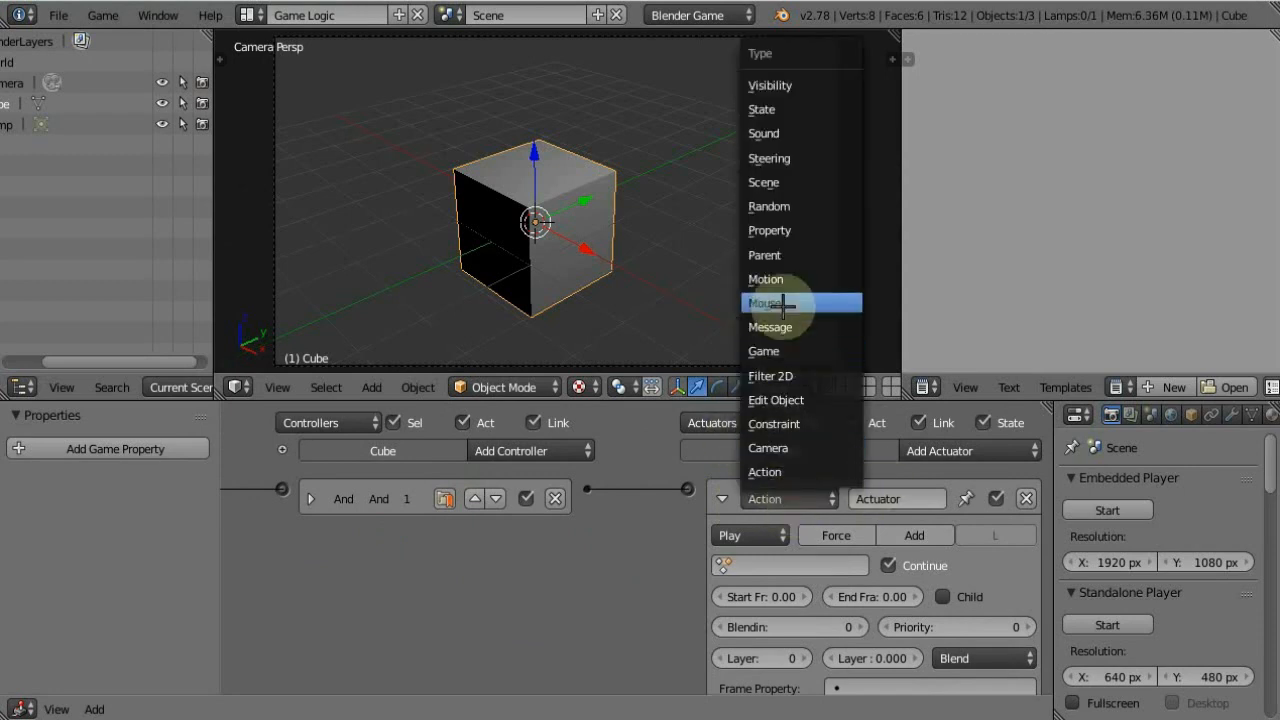
left_click(762, 352)
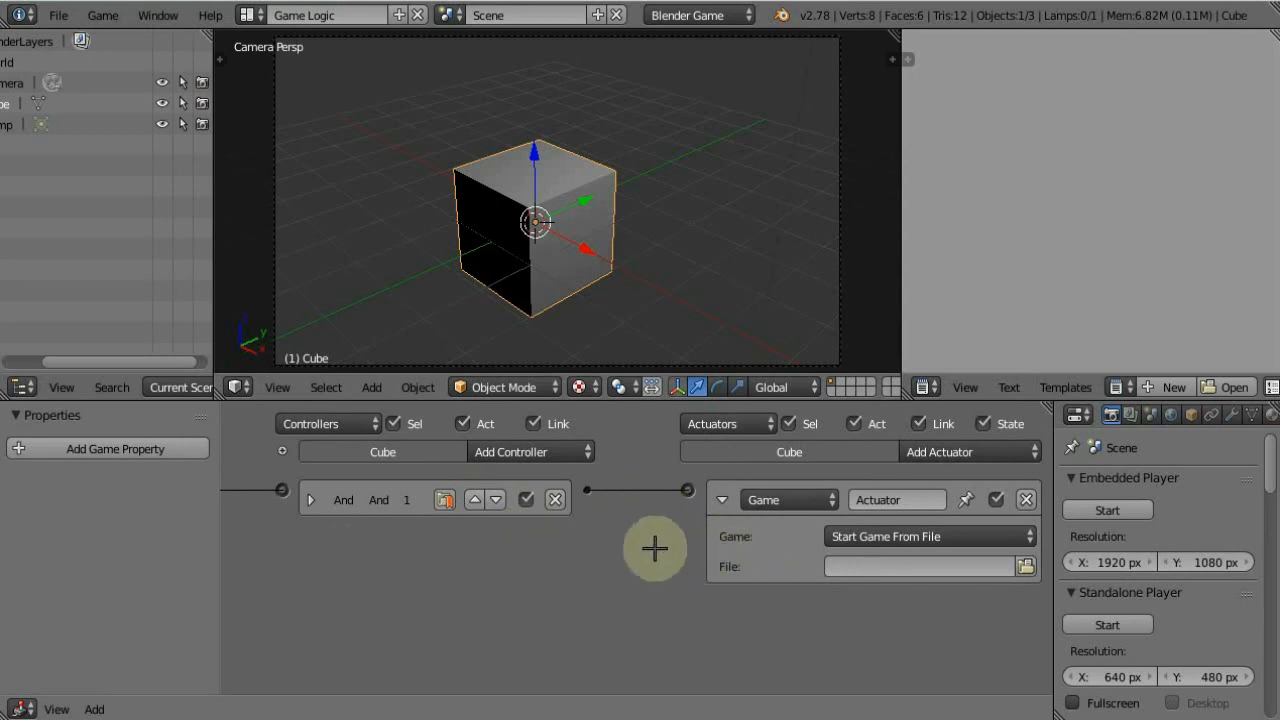
left_click(853, 537)
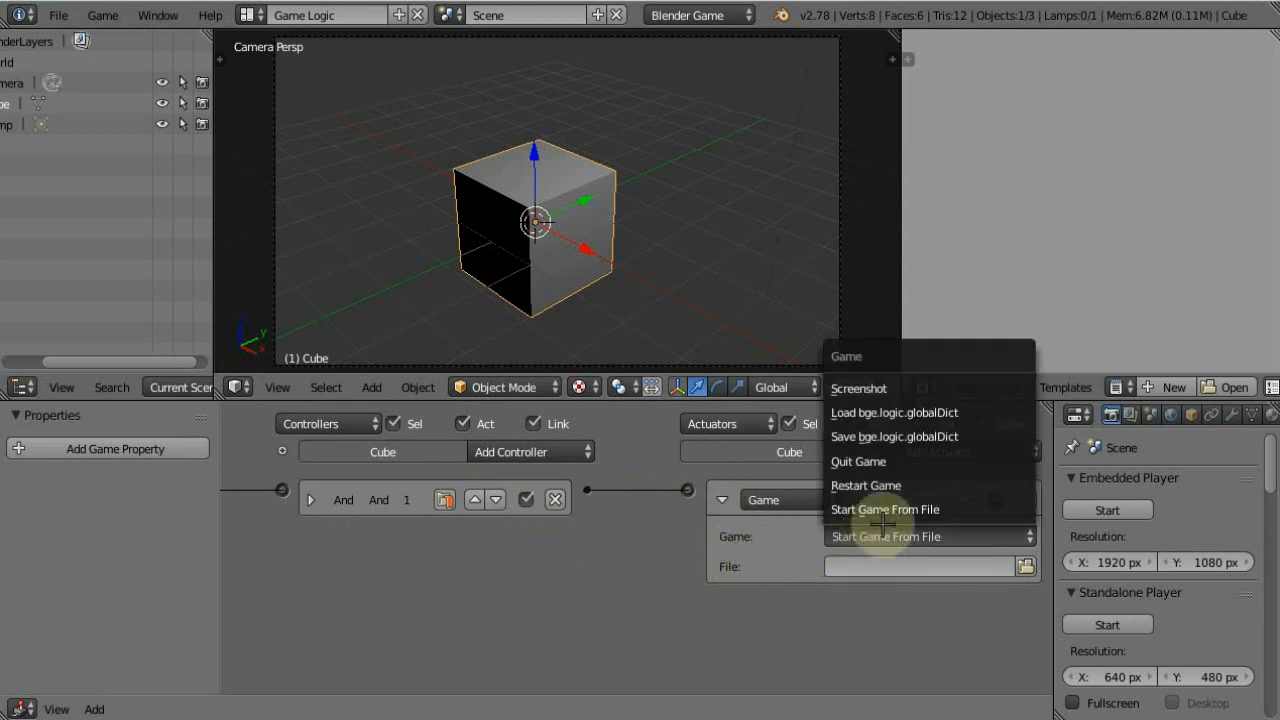
left_click(860, 509)
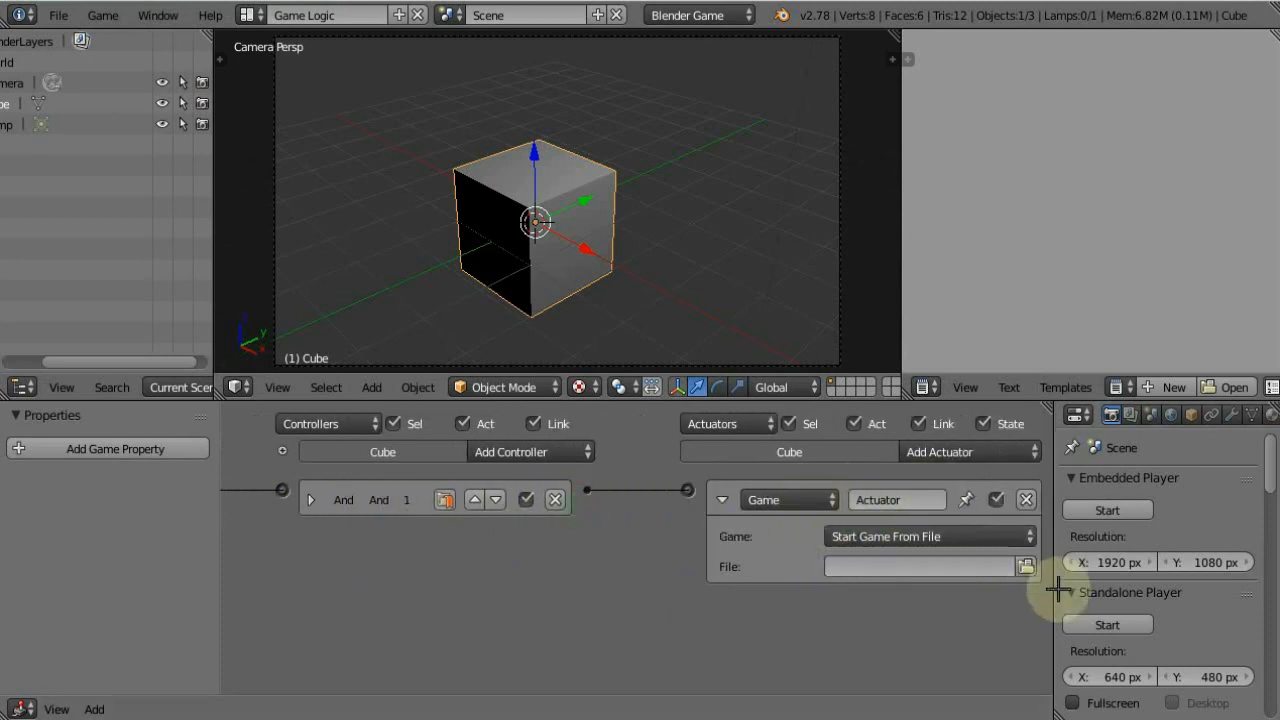
- Set the Game actuator's file to items.blend from the Outros folder
left_click(1025, 566)
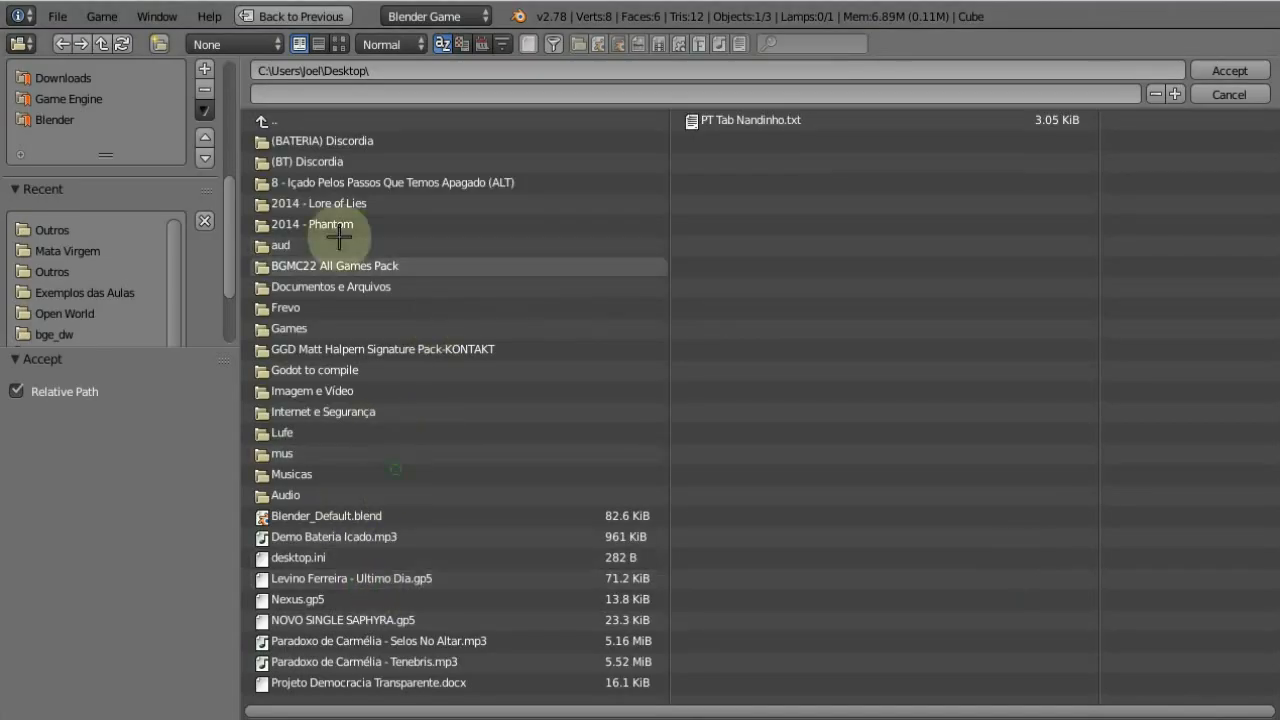
scroll(80, 114, "down", 3)
left_click(46, 124)
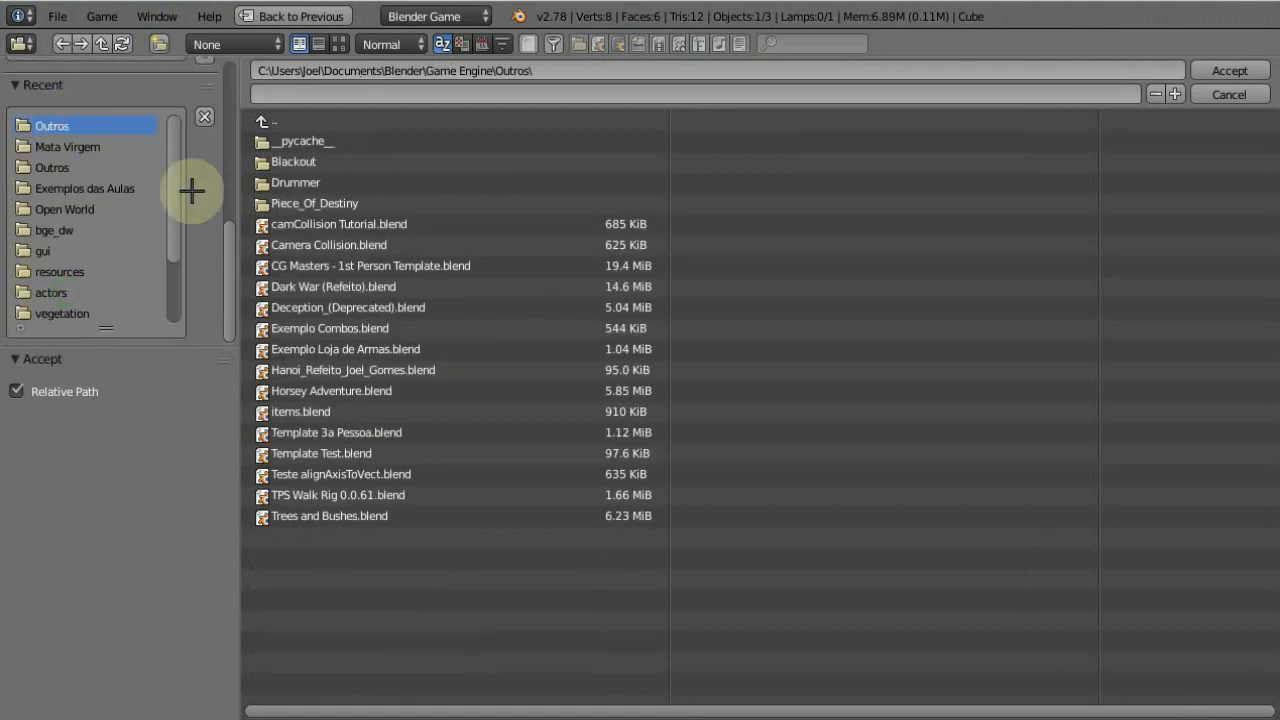
left_click(280, 391)
double_click(280, 411)
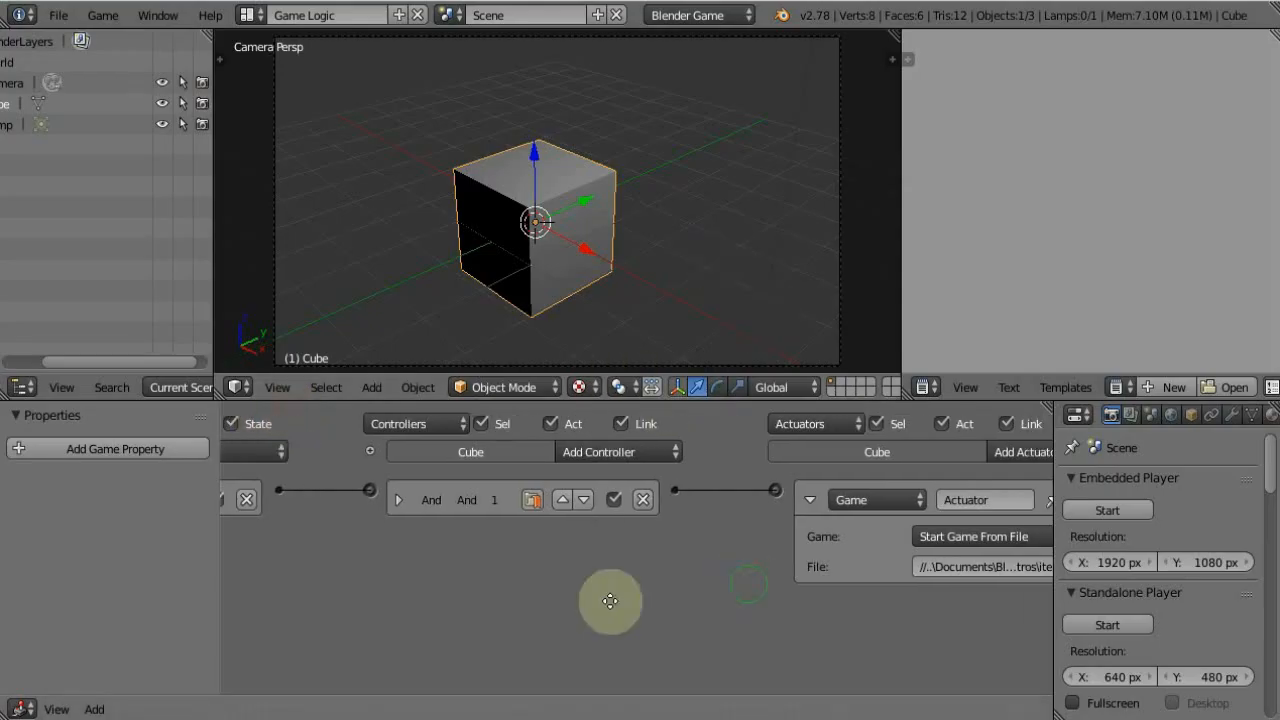
- Run the game in the viewport to test starting items.blend from the actuator, and stop it
middle_click_drag(610, 600, 522, 600)
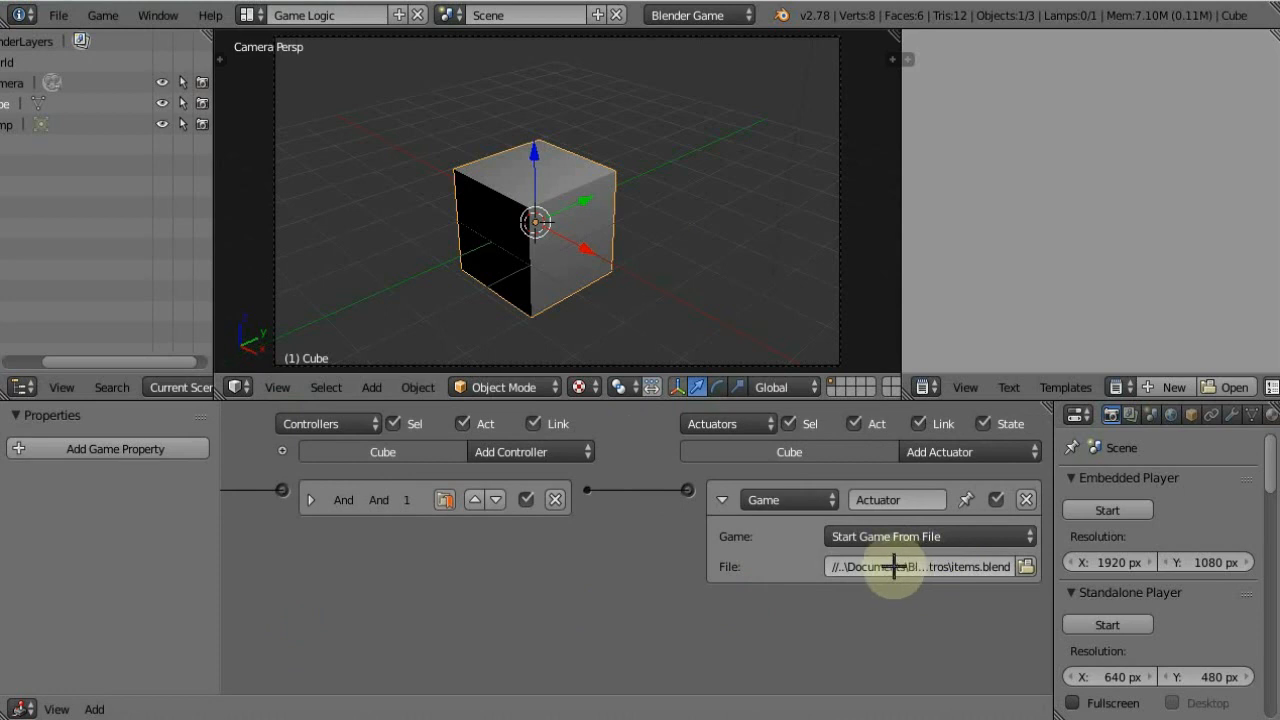
key("p")
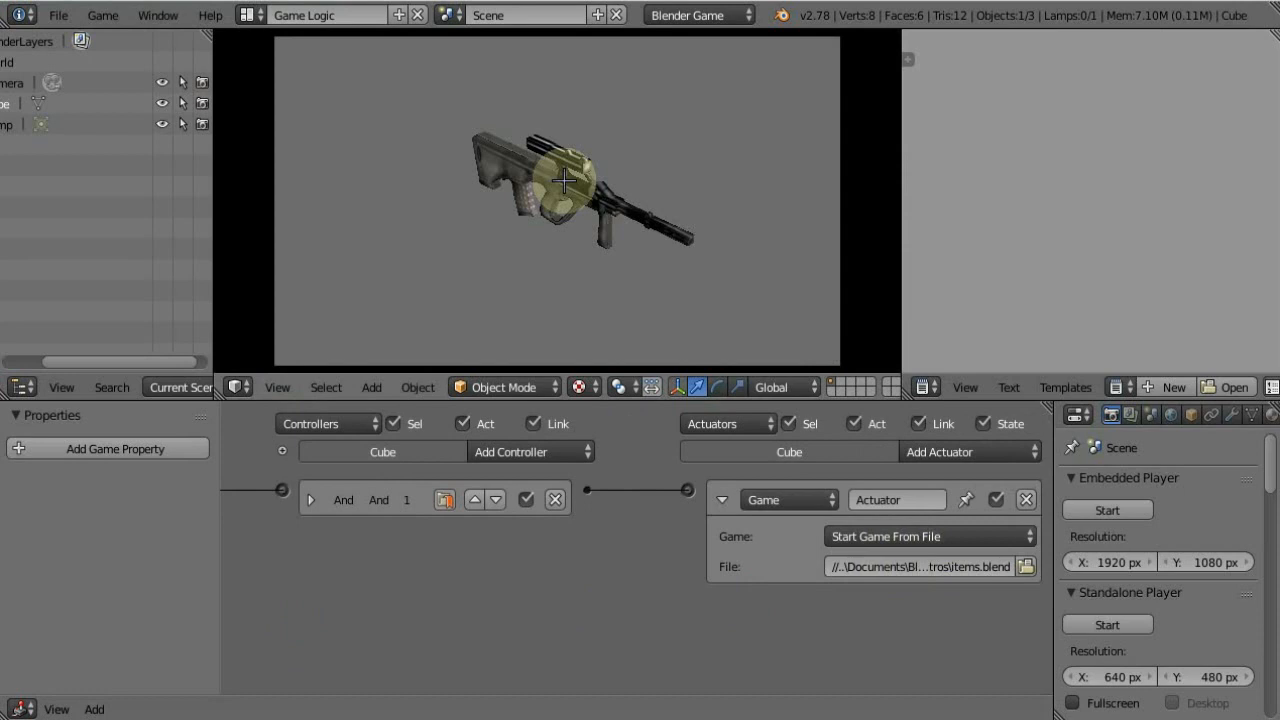
key("Escape")
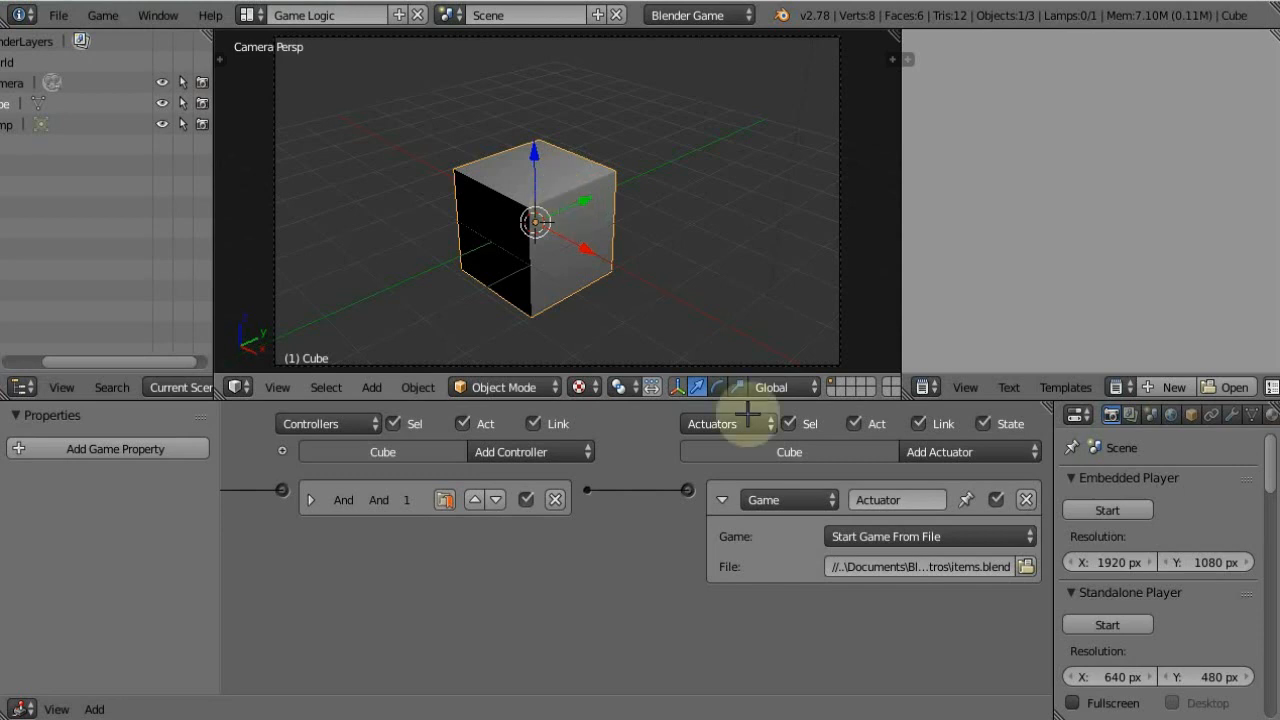
- Try the Restart Game and Quit Game modes on the Game actuator, test-running the scene with Quit Game
left_click(884, 536)
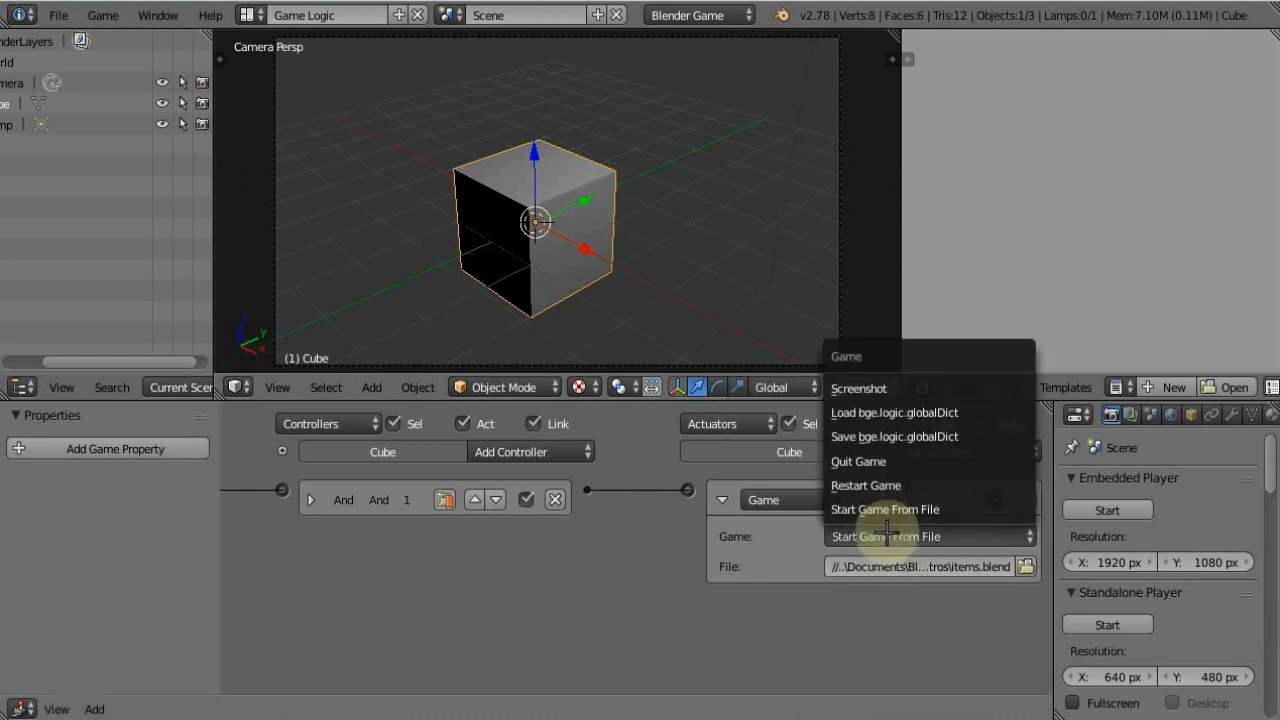
left_click(871, 485)
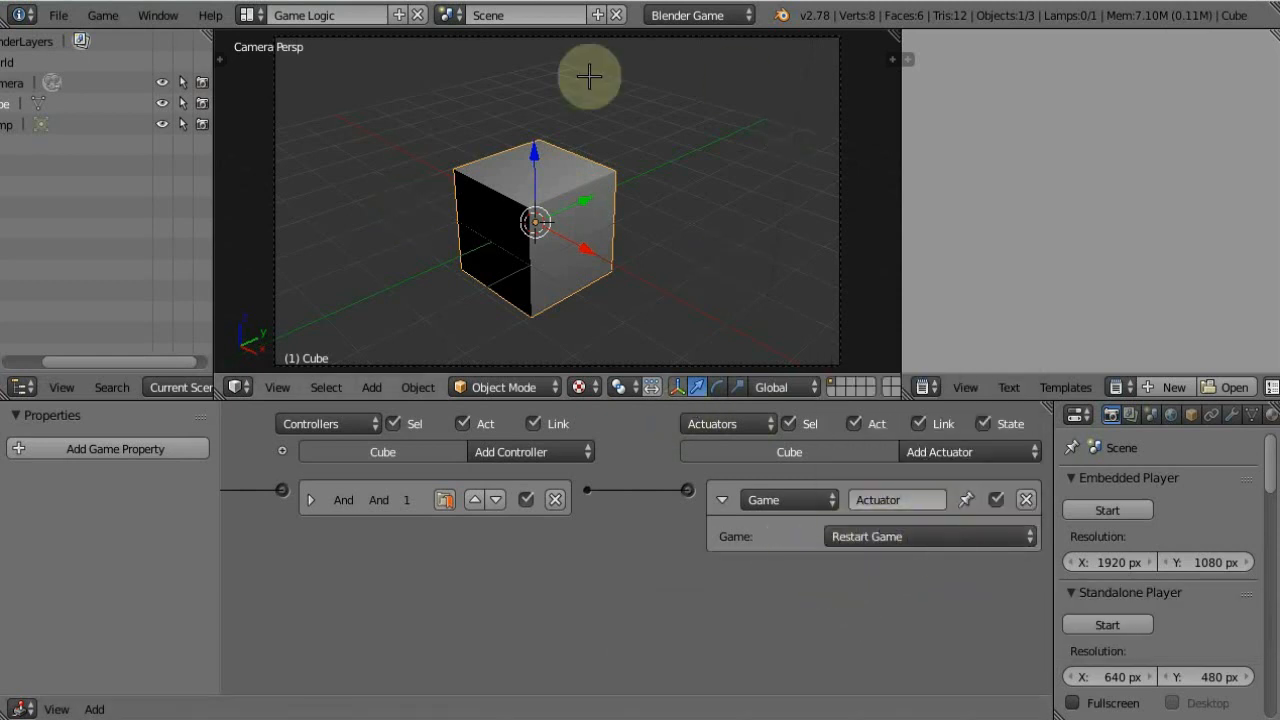
left_click(884, 536)
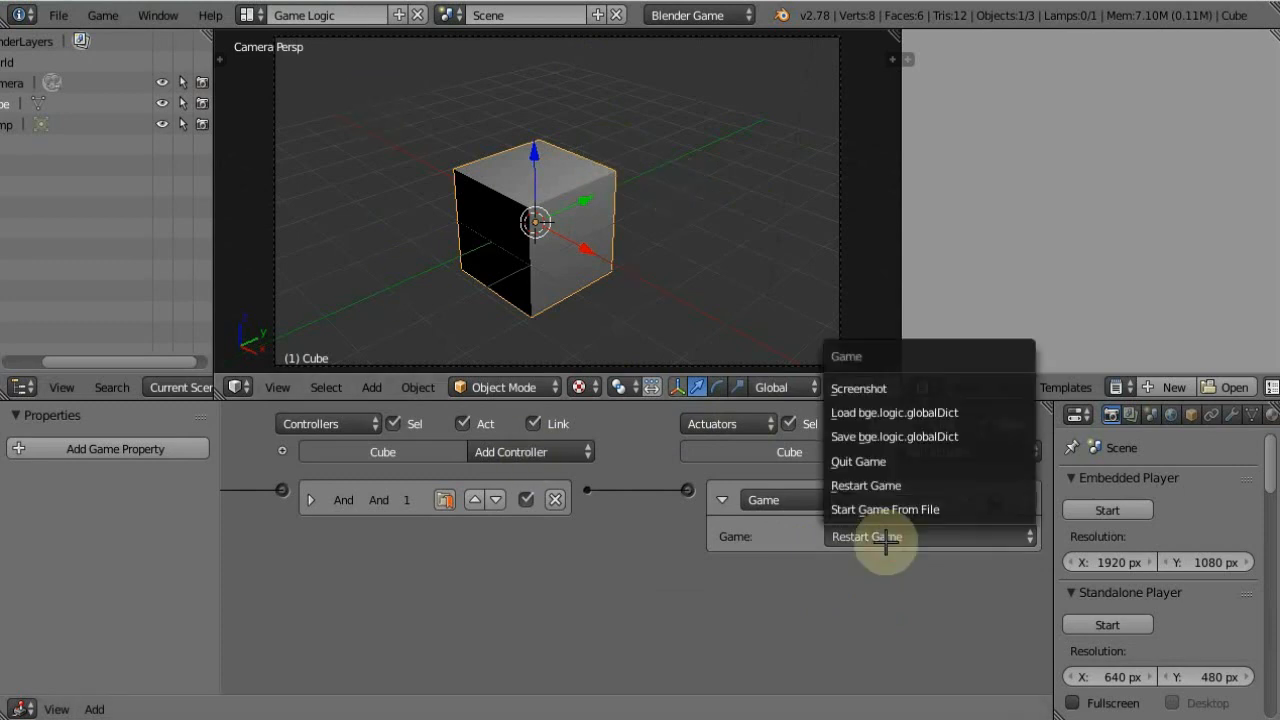
left_click(872, 461)
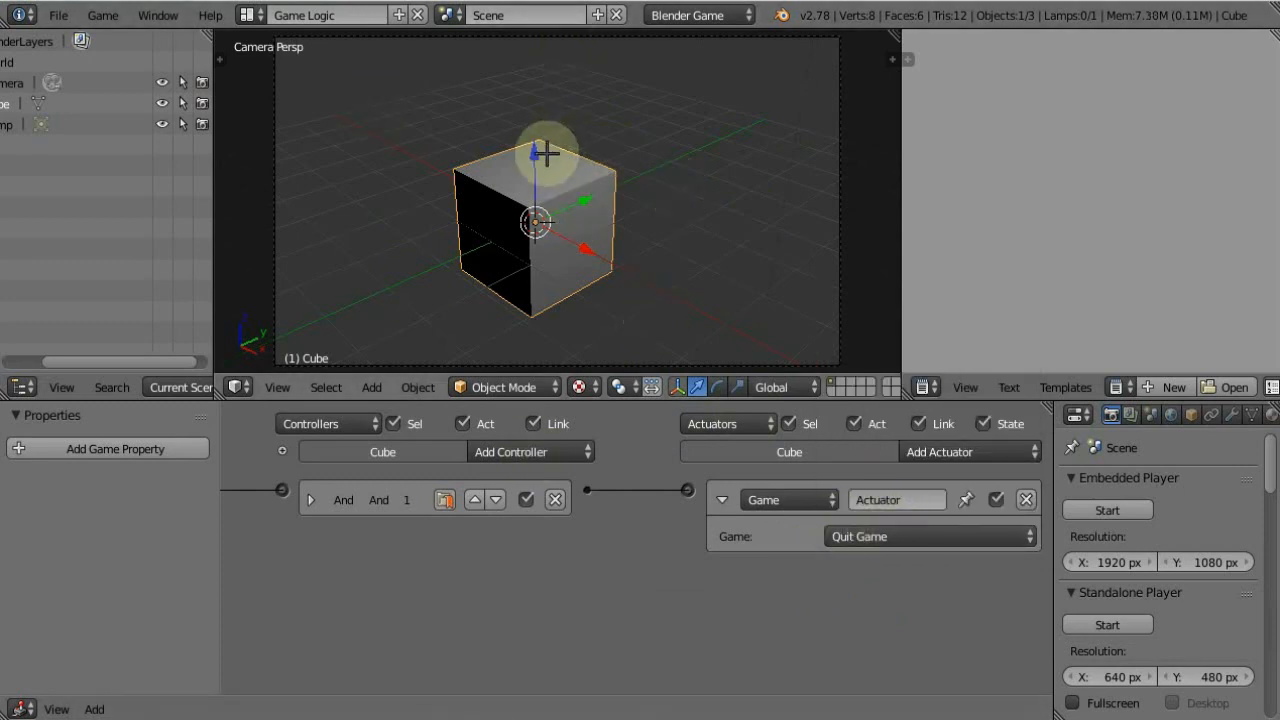
key("p")
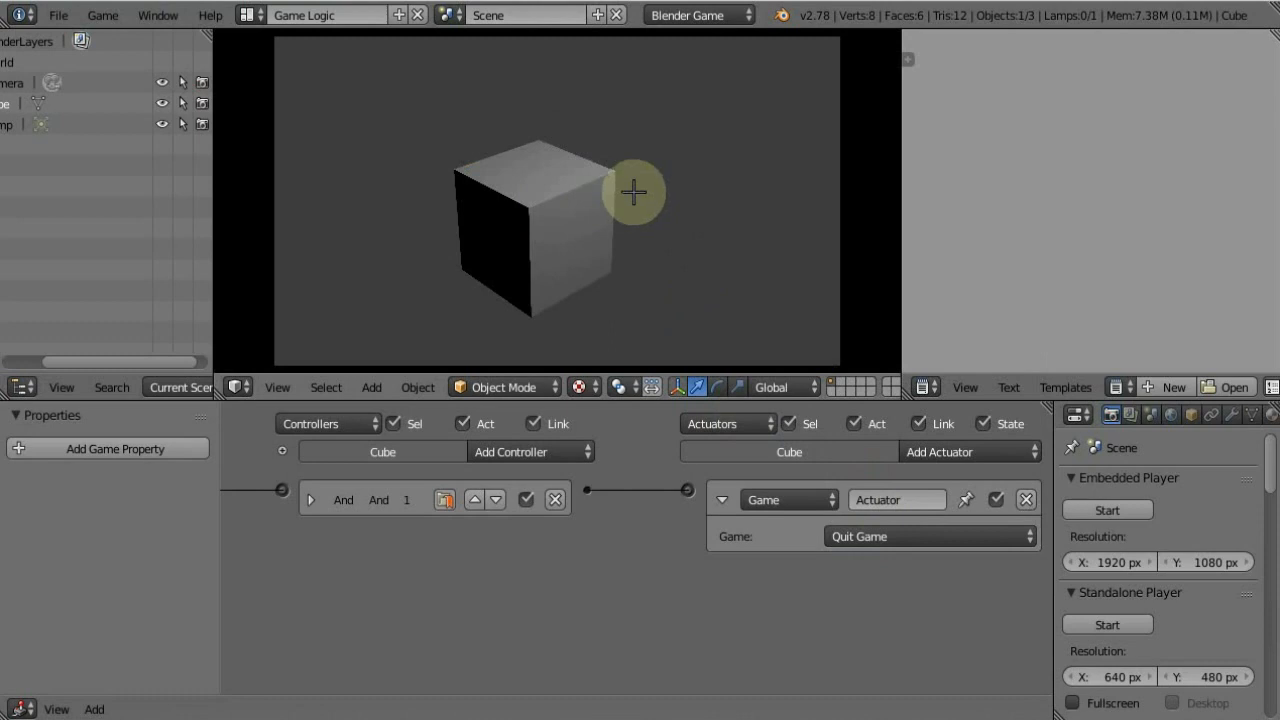
key("Escape")
- Try the Save bge.logic.globalDict and Load bge.logic.globalDict modes on the Game actuator
left_click(862, 536)
left_click(899, 437)
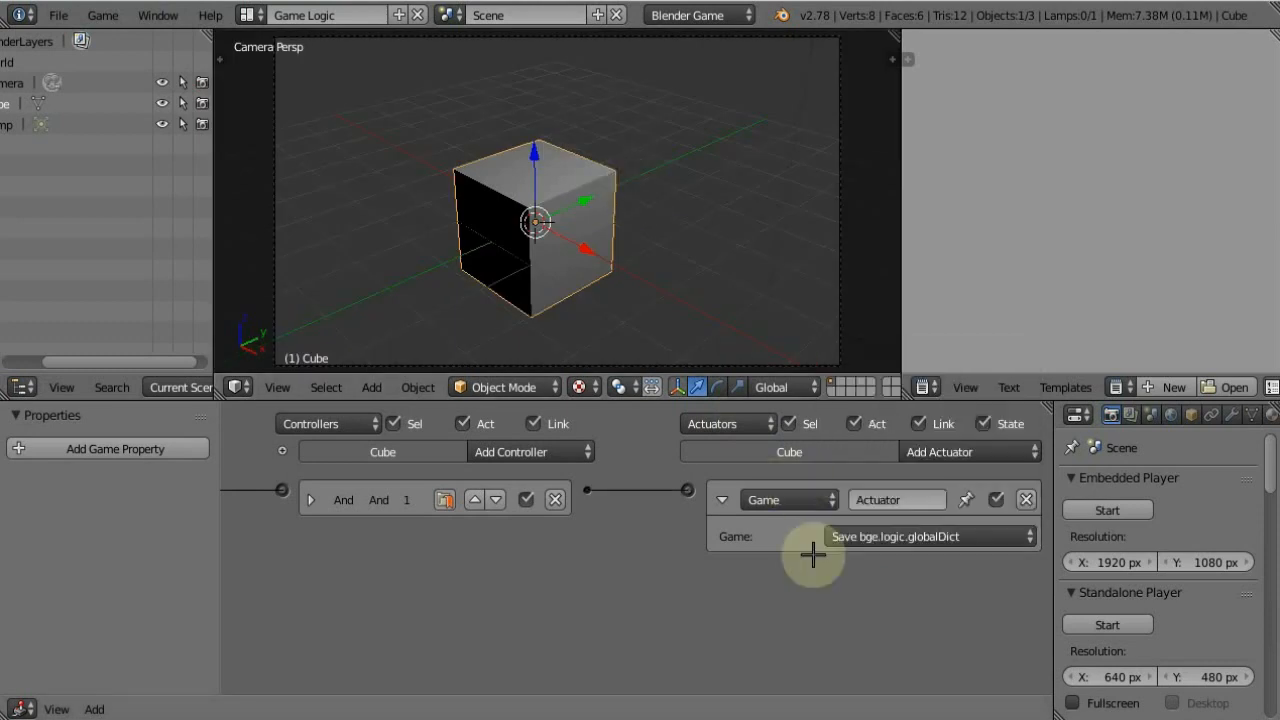
left_click(884, 537)
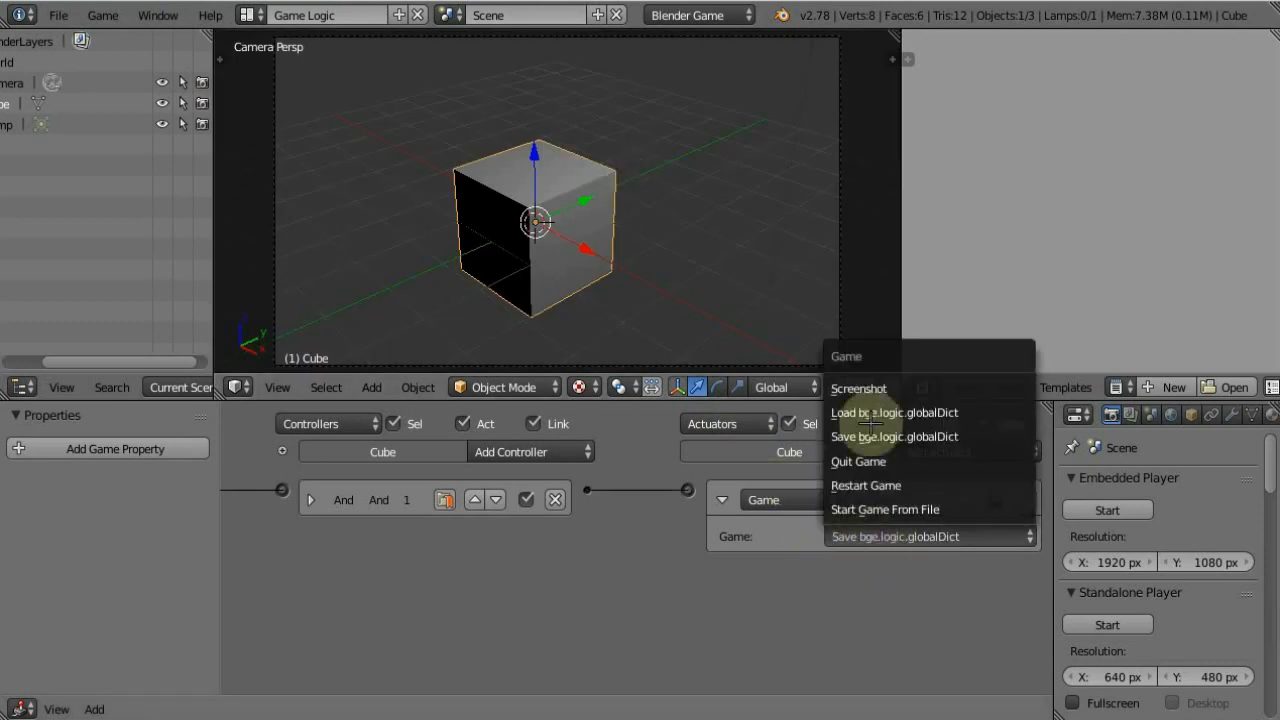
left_click(873, 530)
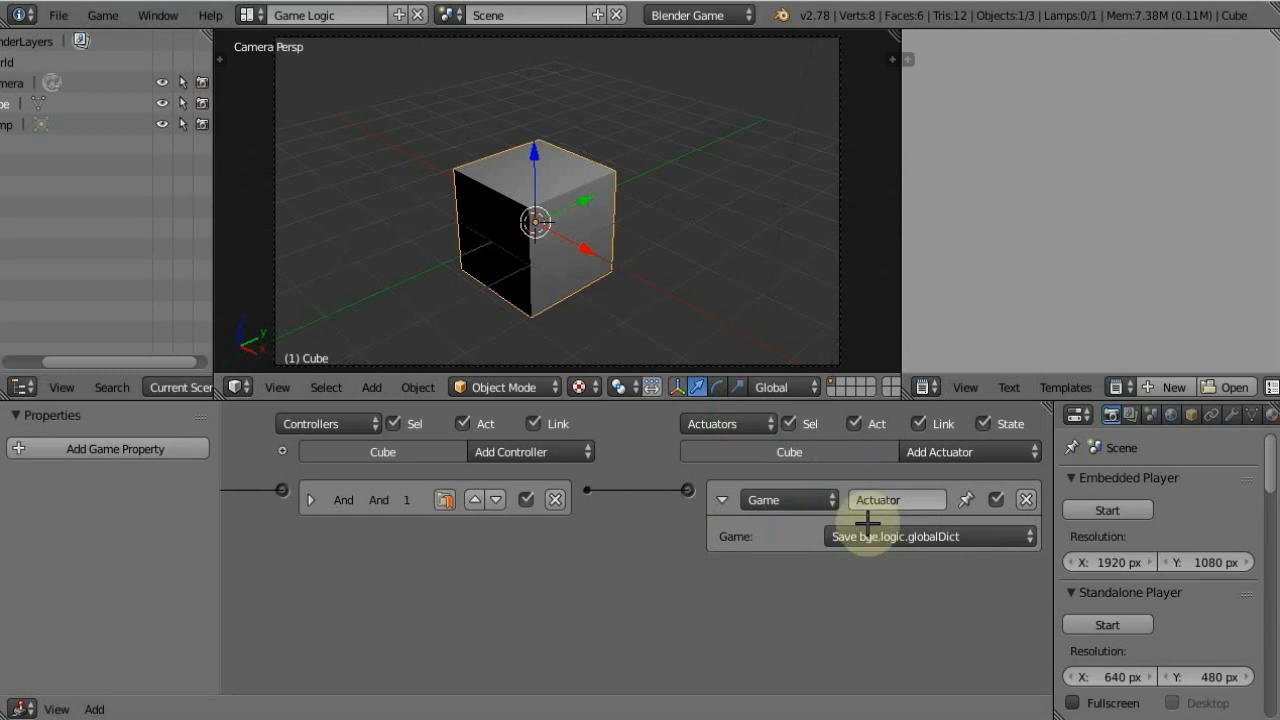
left_click(903, 537)
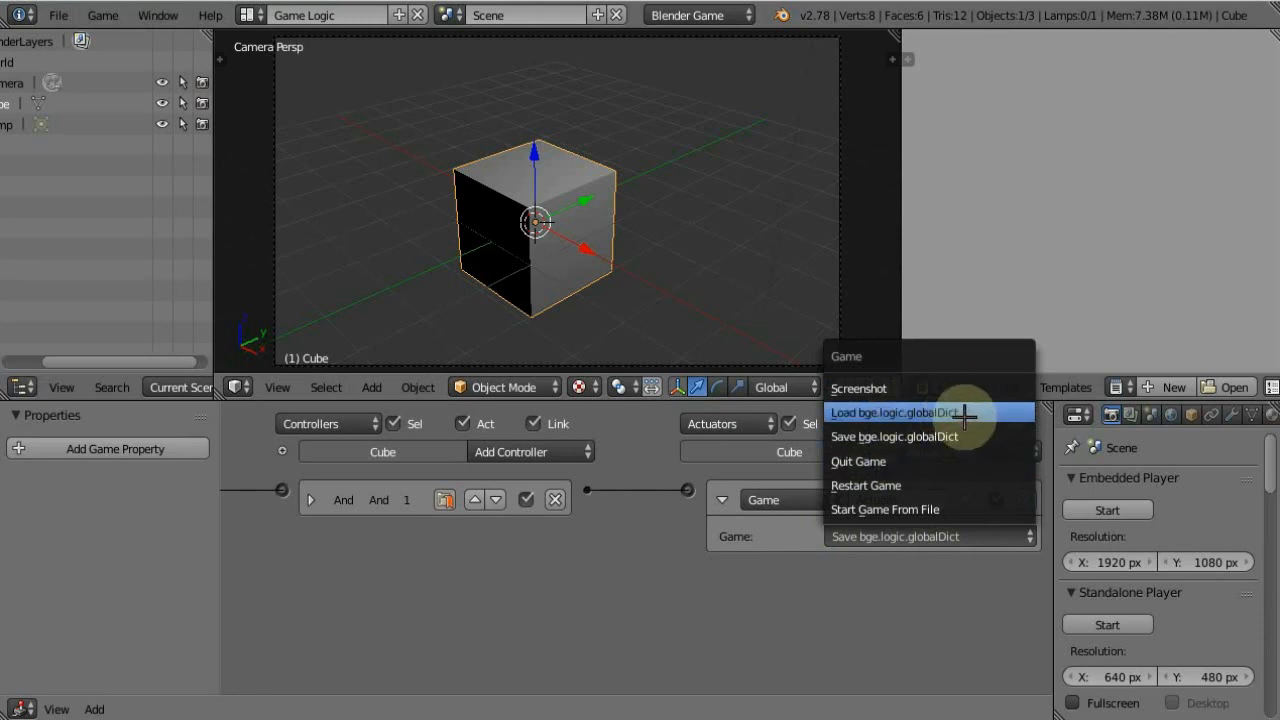
left_click(920, 436)
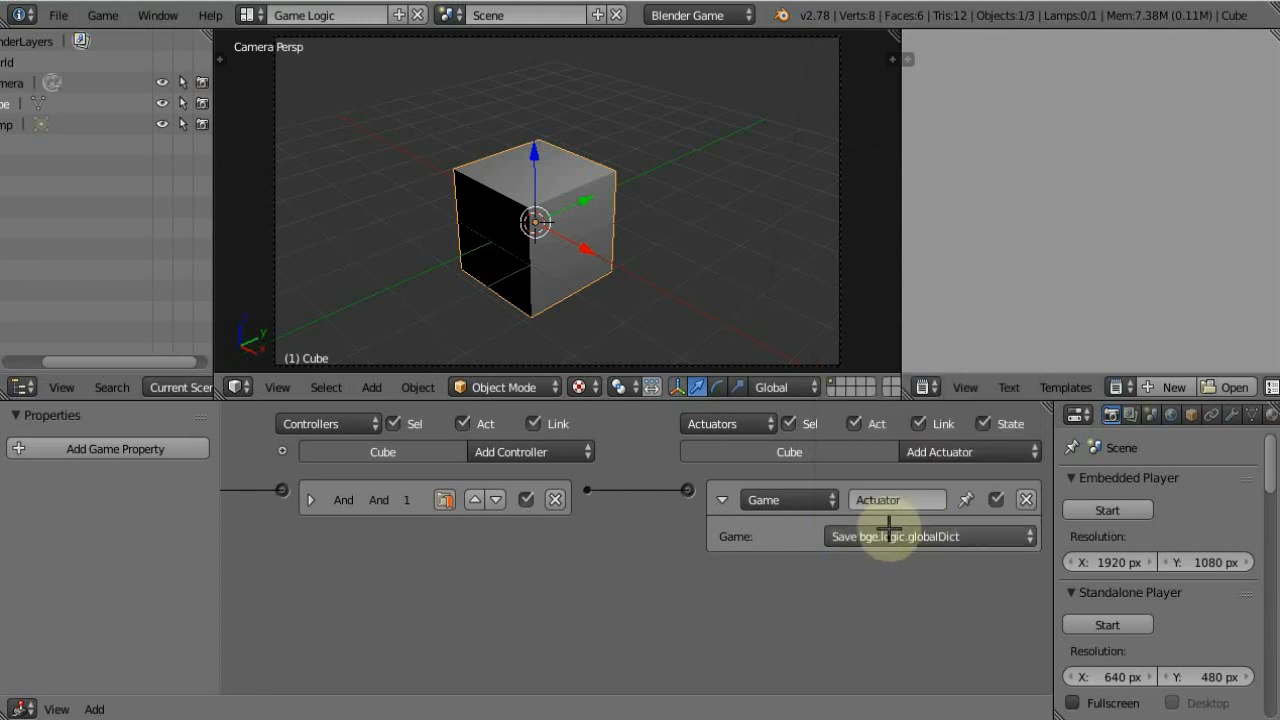
left_click(894, 534)
left_click(905, 412)
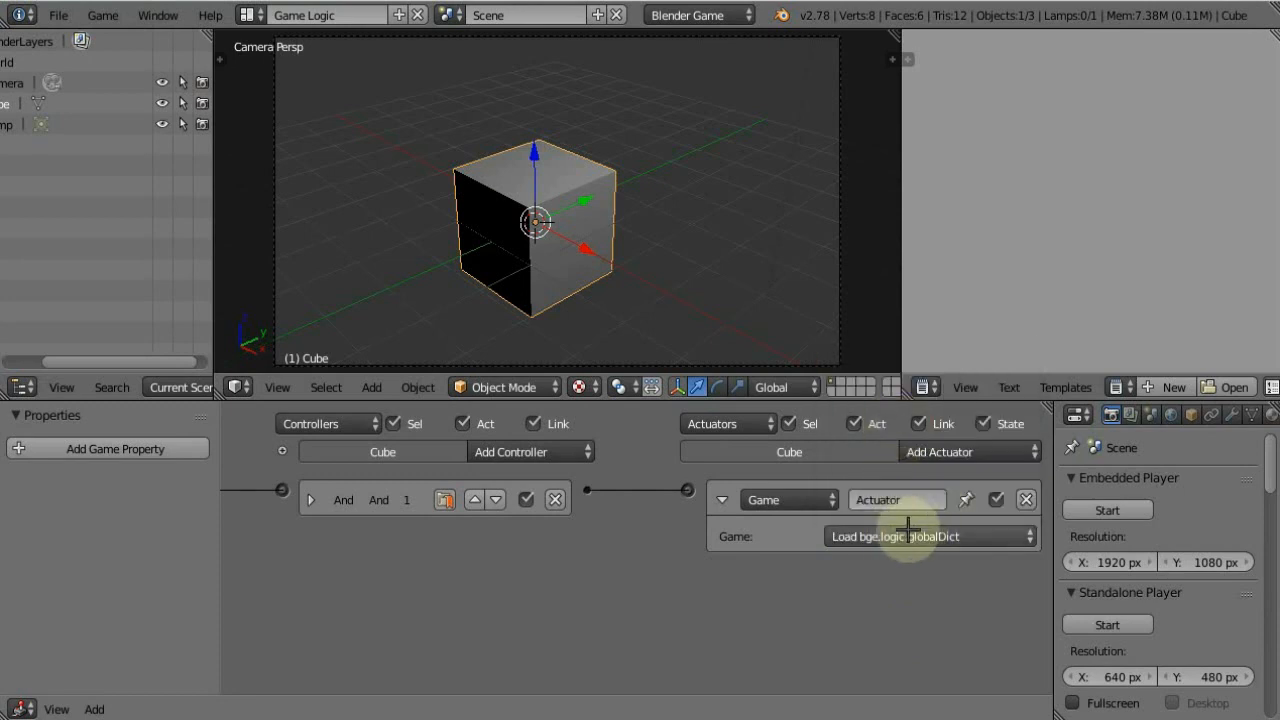
- Switch the Game actuator's mode to Screenshot and clear its file path
left_click(905, 537)
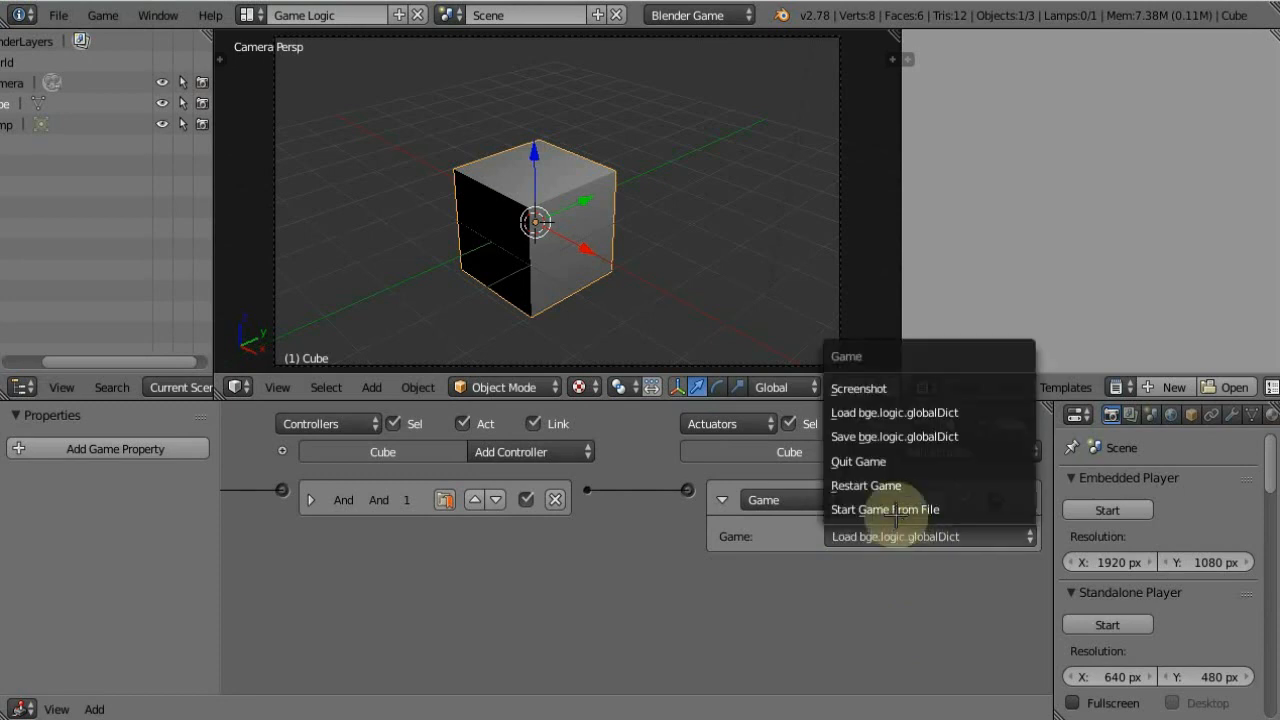
left_click(884, 389)
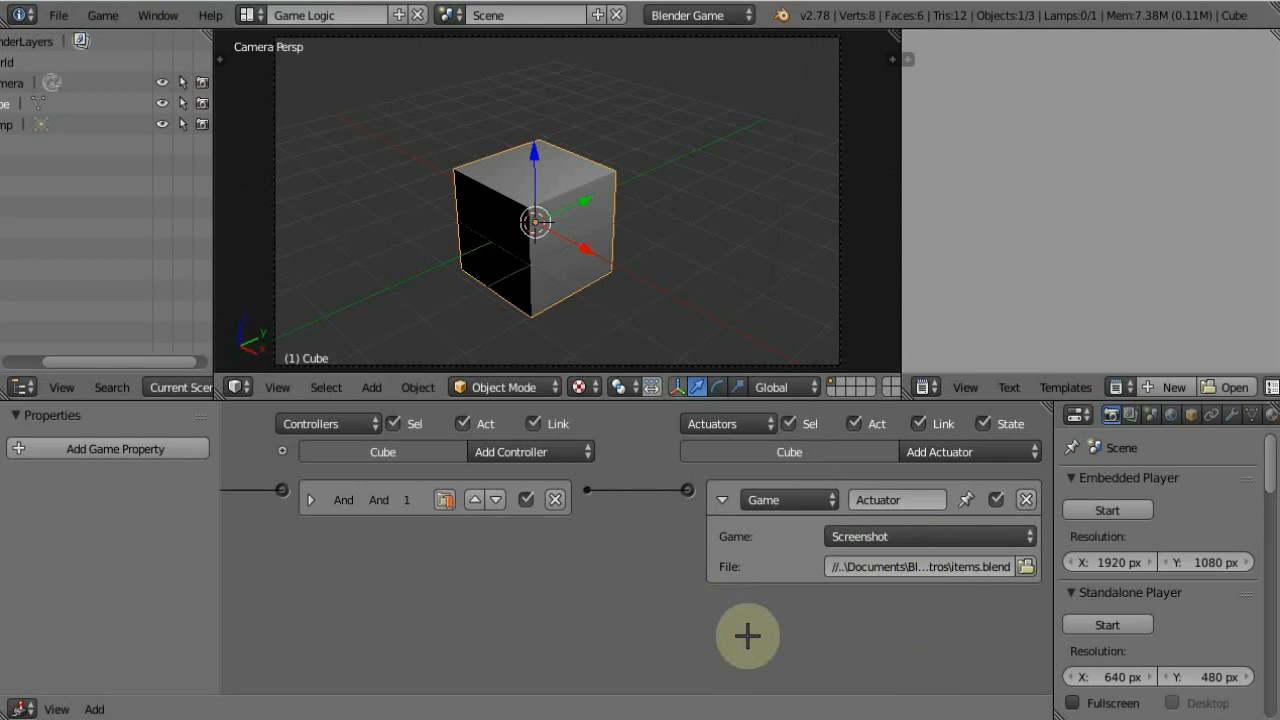
left_click(980, 566)
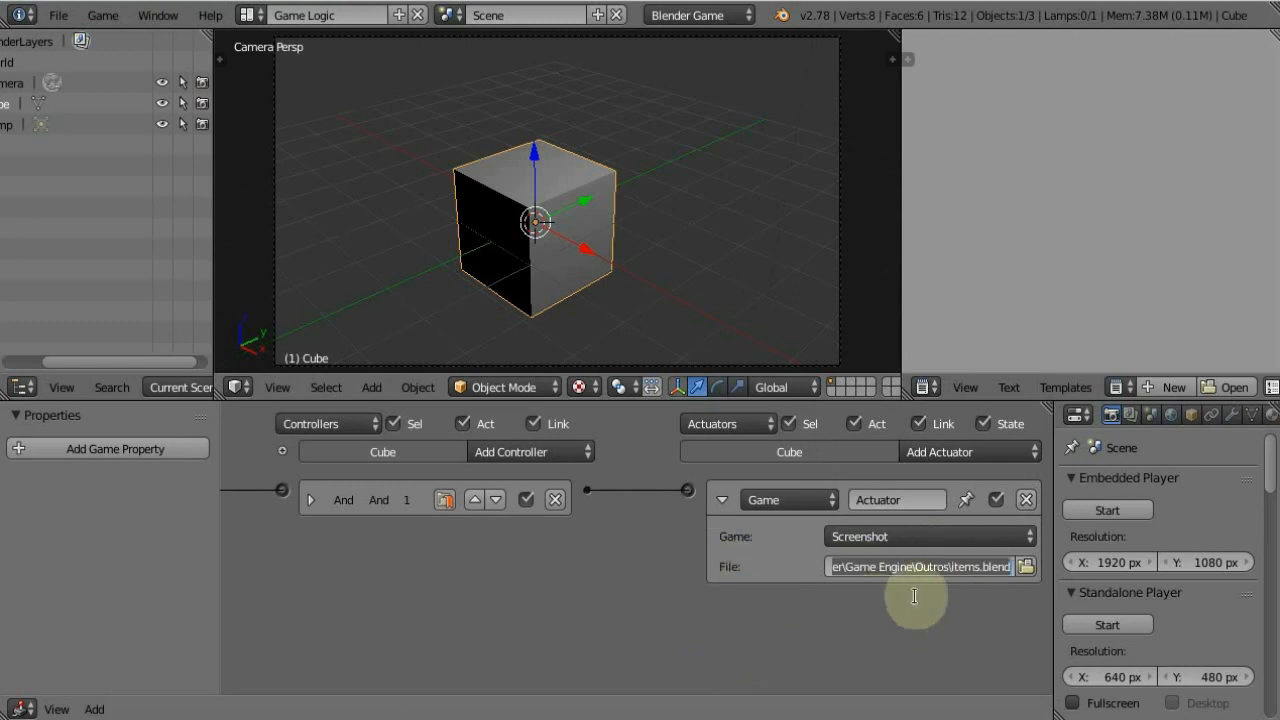
key("BackSpace")
key("Return")
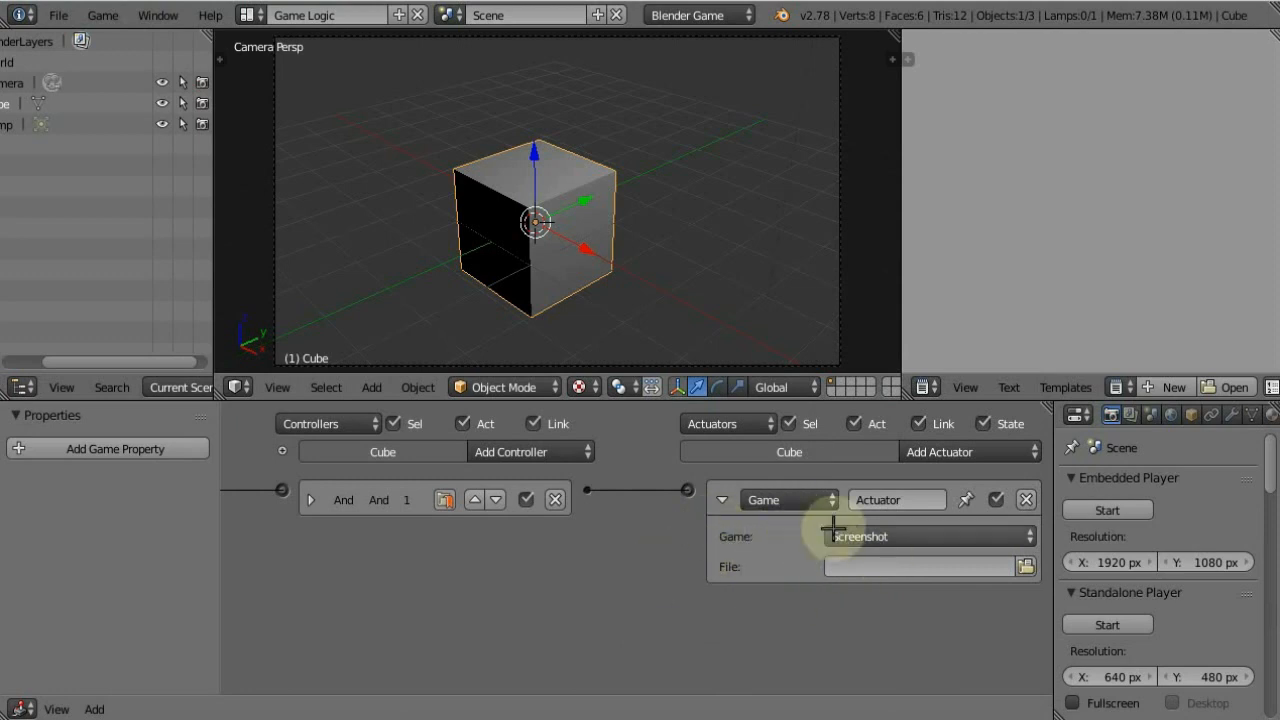
- Change the cube's actuator type to Message
left_click(865, 537)
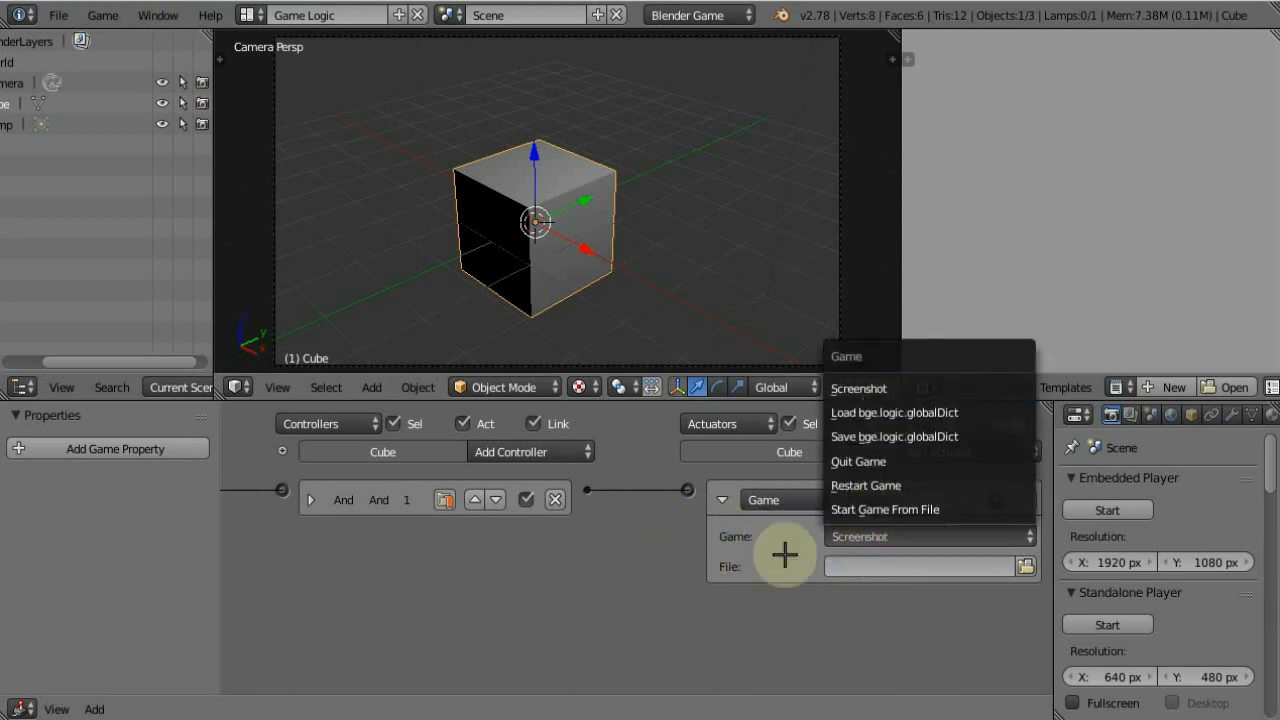
left_click(789, 500)
left_click(776, 330)
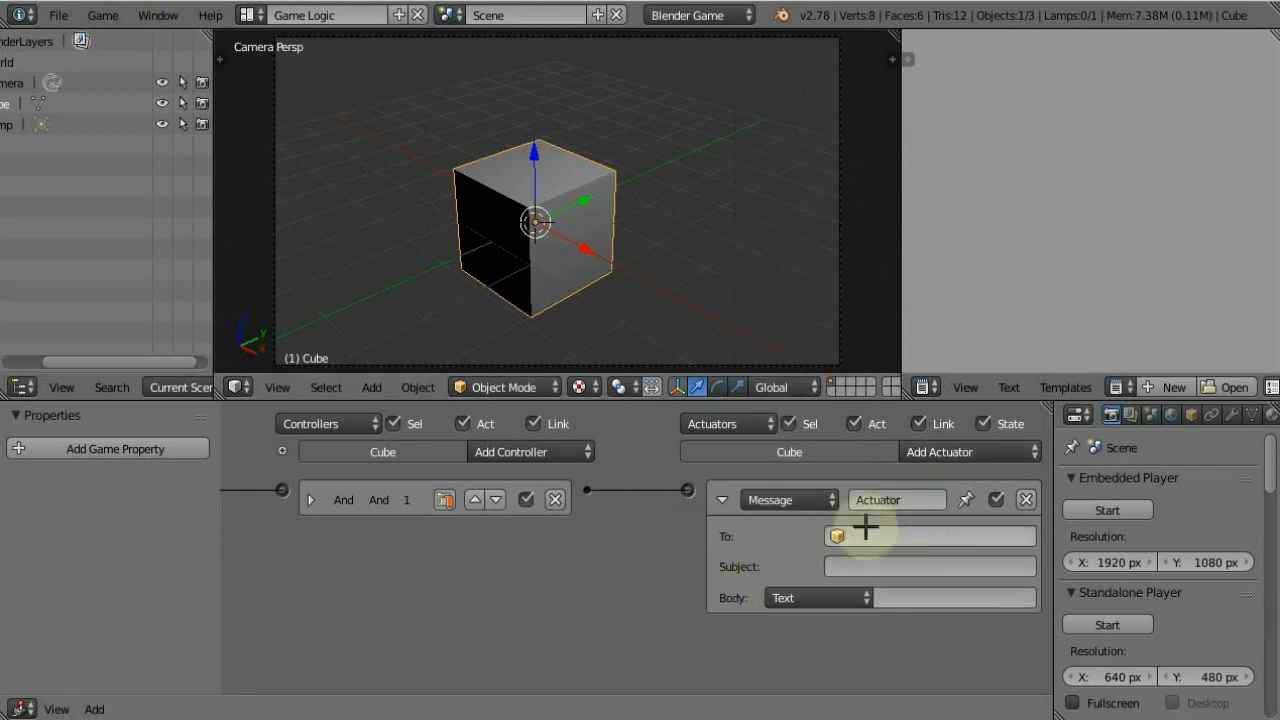
- Try Camera as the Message actuator's recipient, clearing the recipient again
middle_click_drag(640, 575, 830, 566)
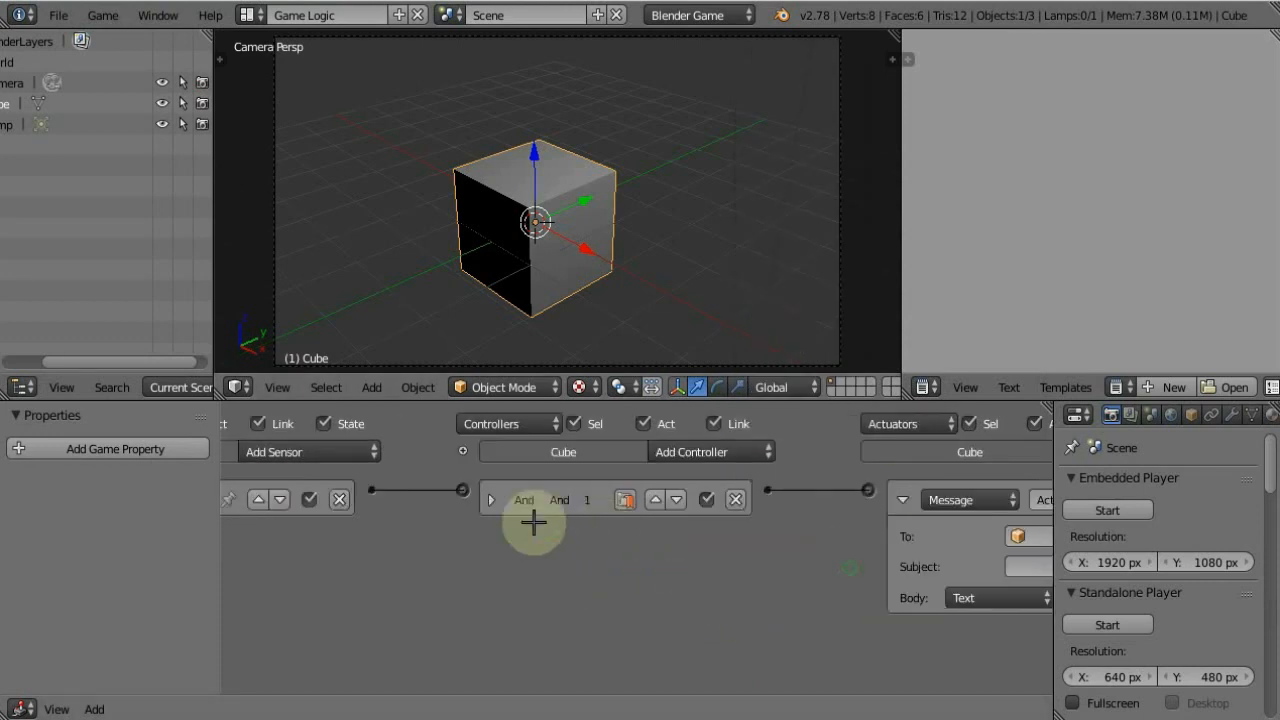
middle_click_drag(780, 526, 590, 542)
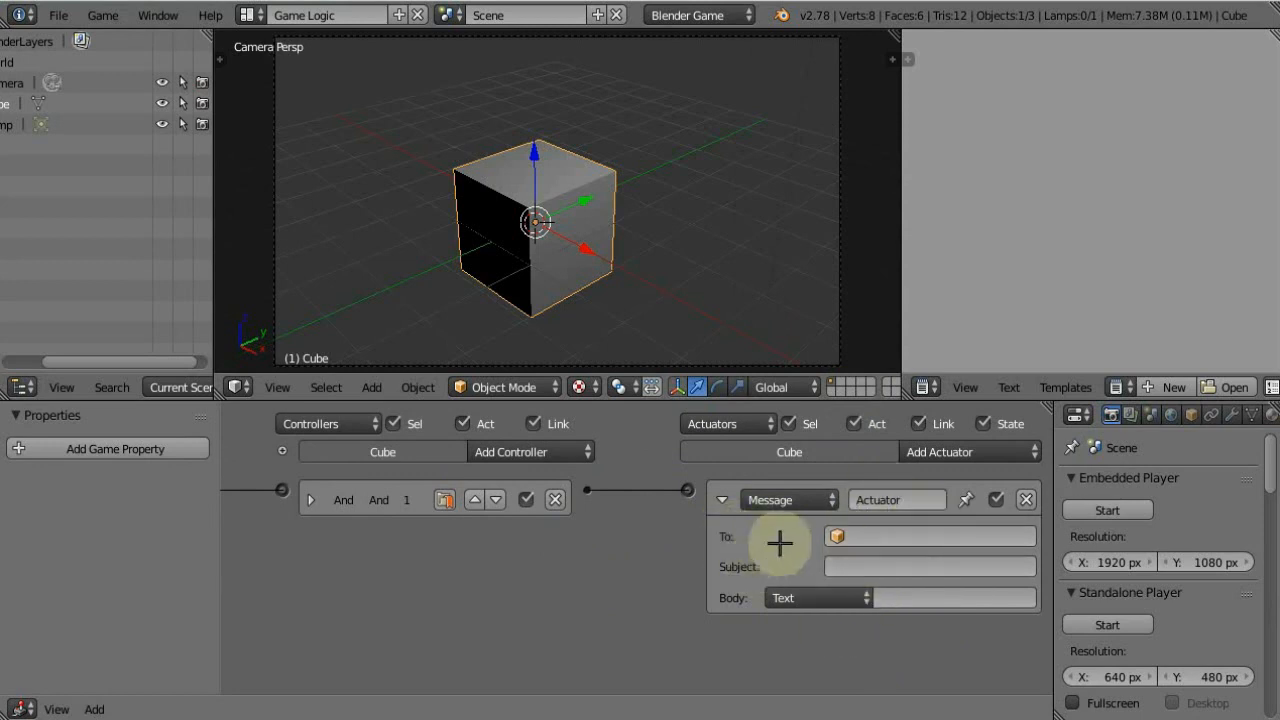
left_click(888, 537)
left_click(763, 556)
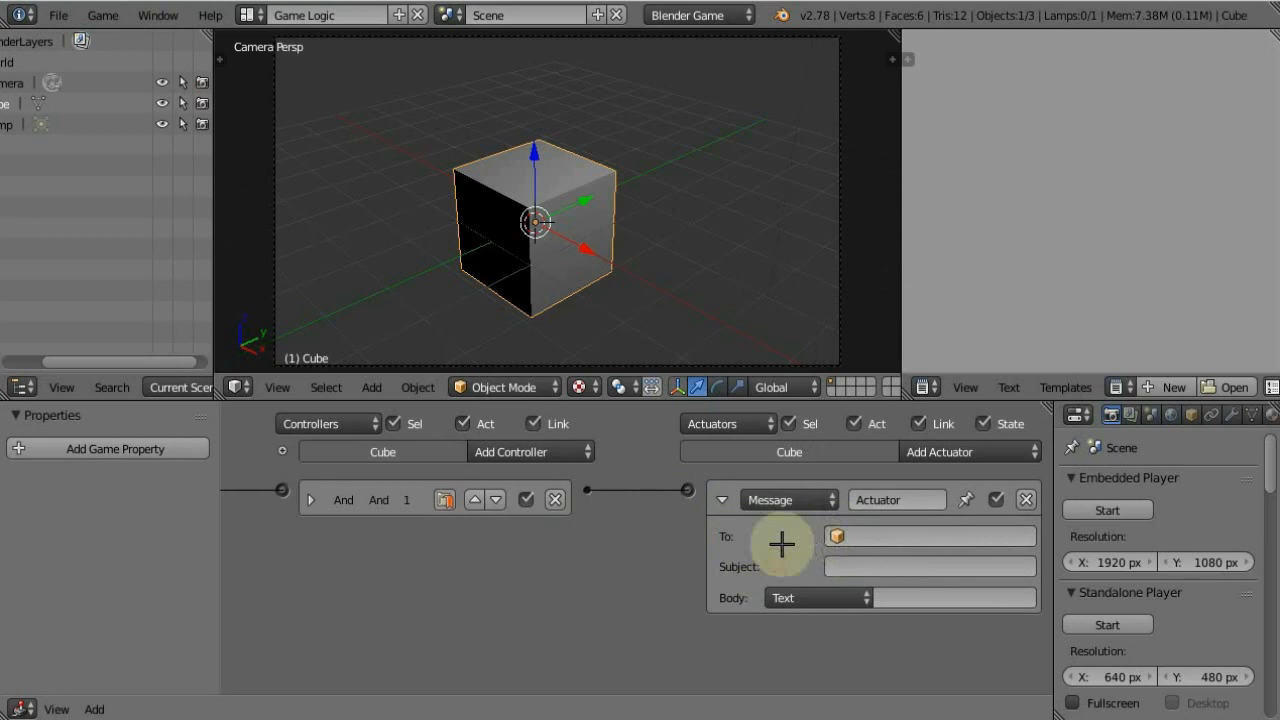
left_click(901, 541)
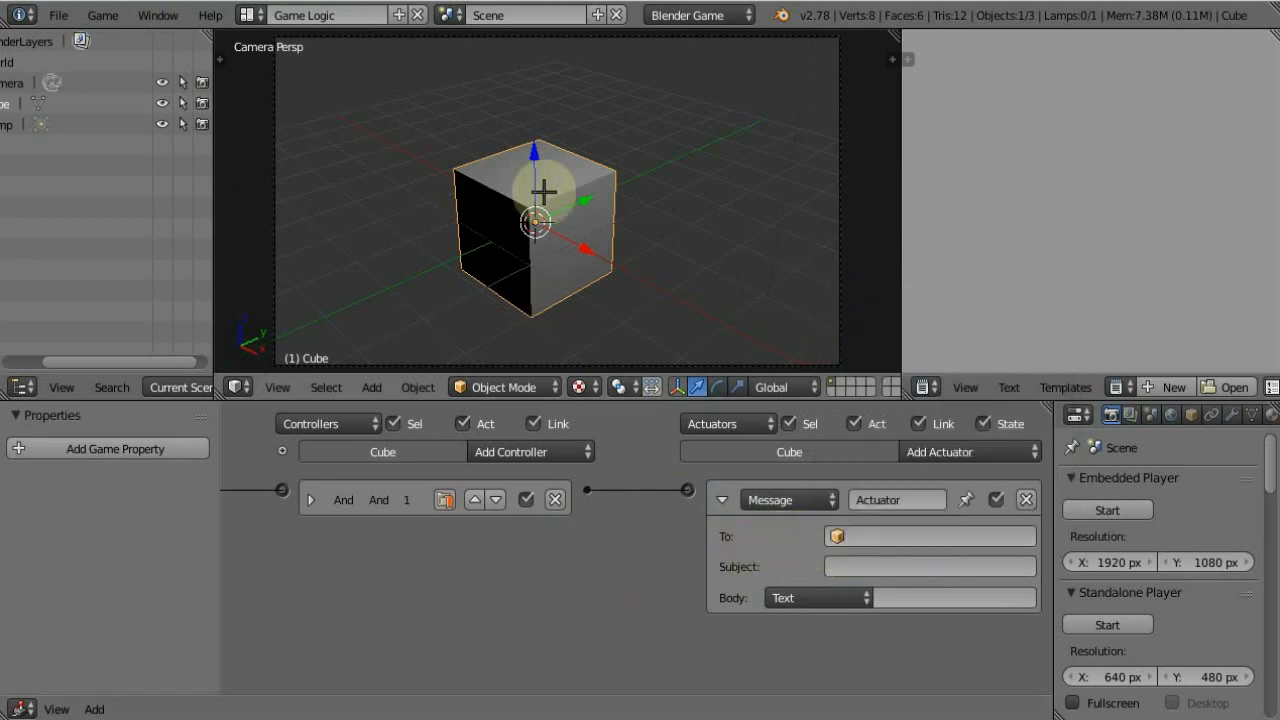
left_click(850, 537)
left_click(871, 308)
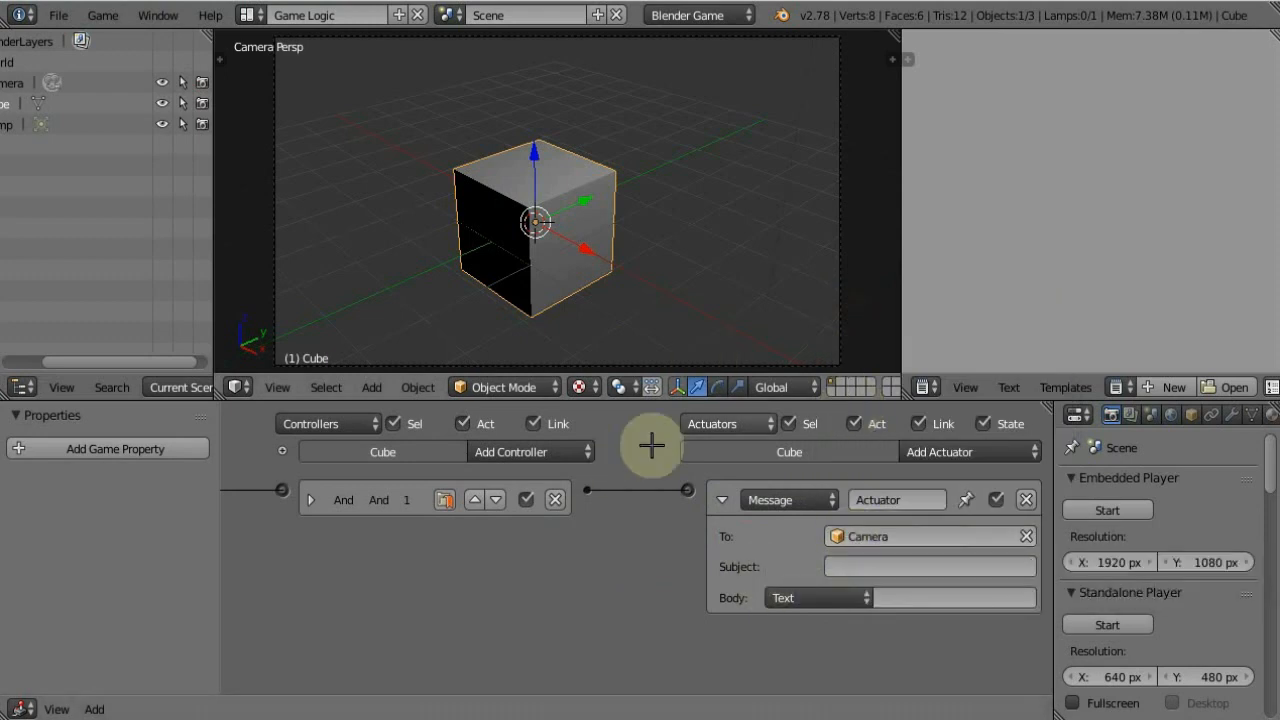
left_click(1027, 537)
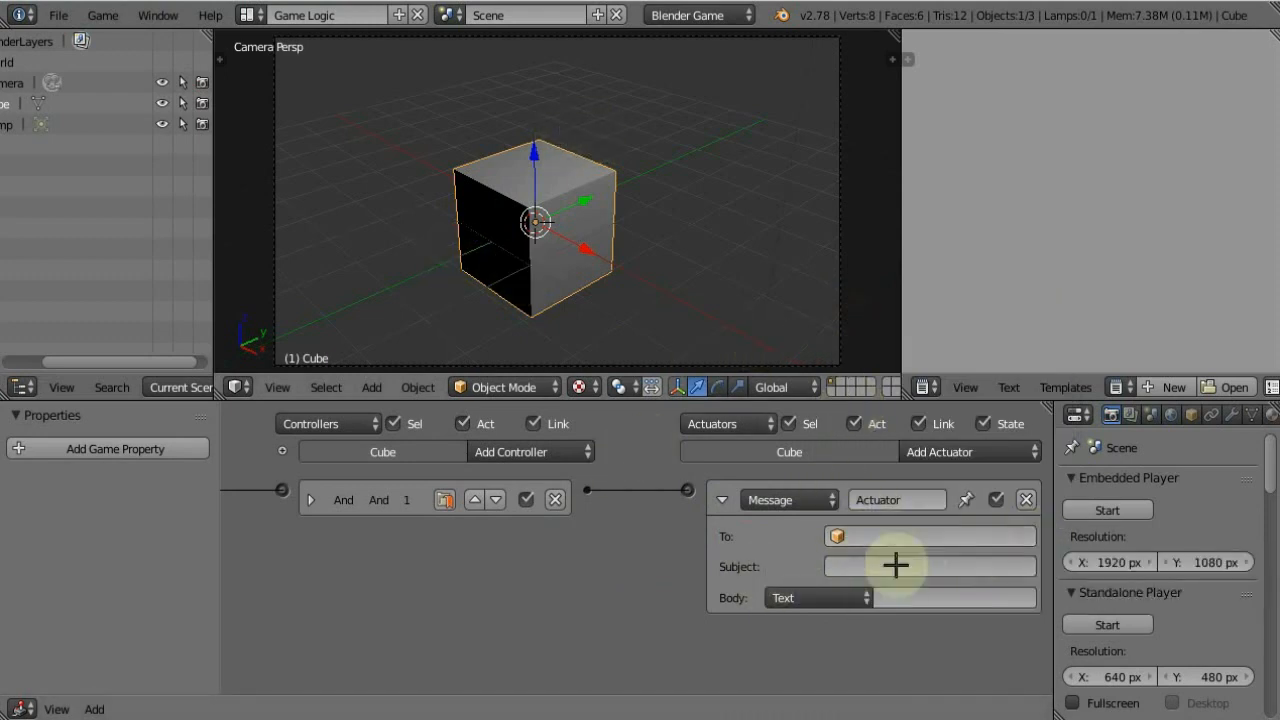
left_click(849, 537)
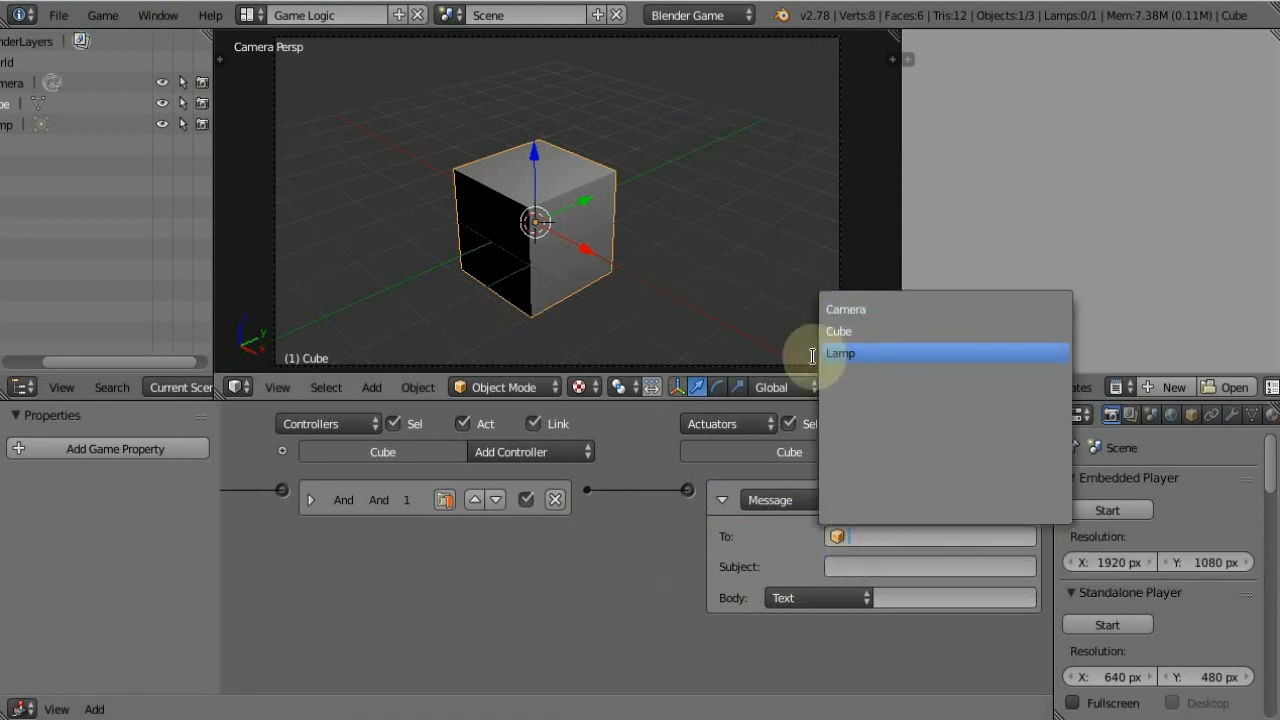
left_click(780, 556)
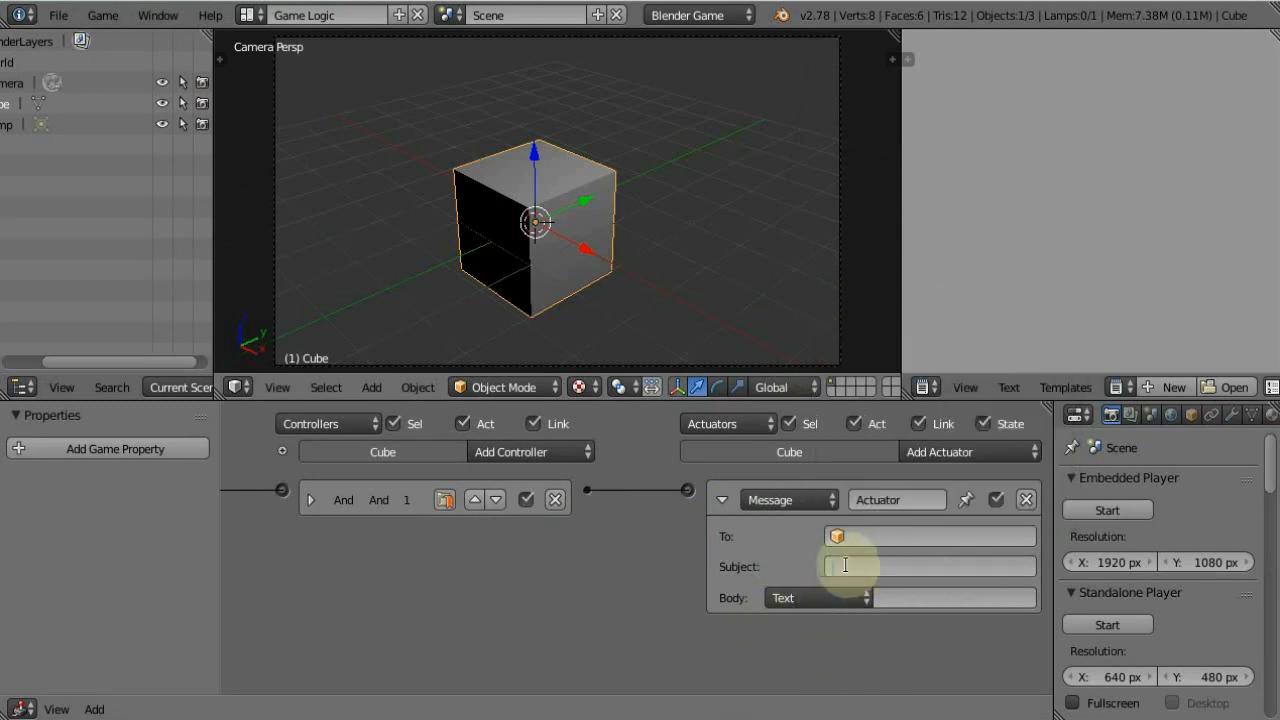
- Add a Message sensor to the cube with "subject" as its subject
scroll(414, 451, "left", 8, "ctrl")
left_click(465, 452)
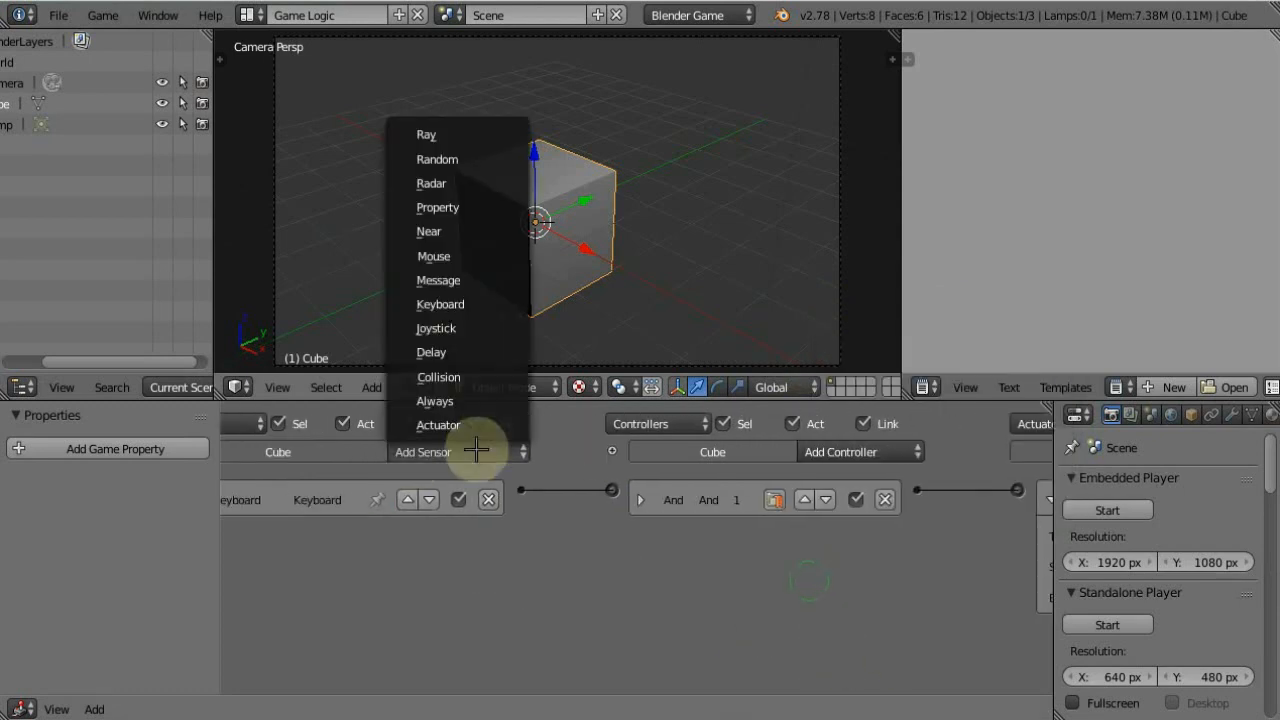
left_click(438, 280)
left_click(455, 615)
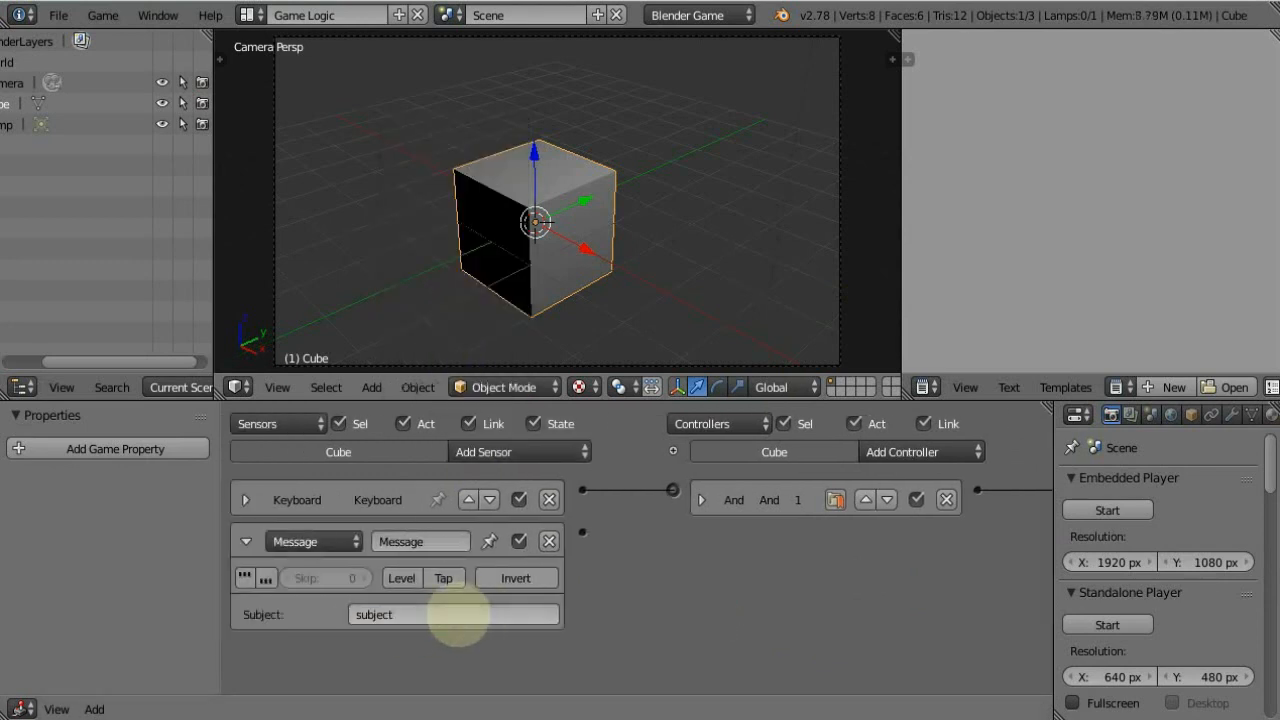
- Enter "subject" as the Message actuator's subject to match the Message sensor
scroll(458, 615, "right", 8, "ctrl")
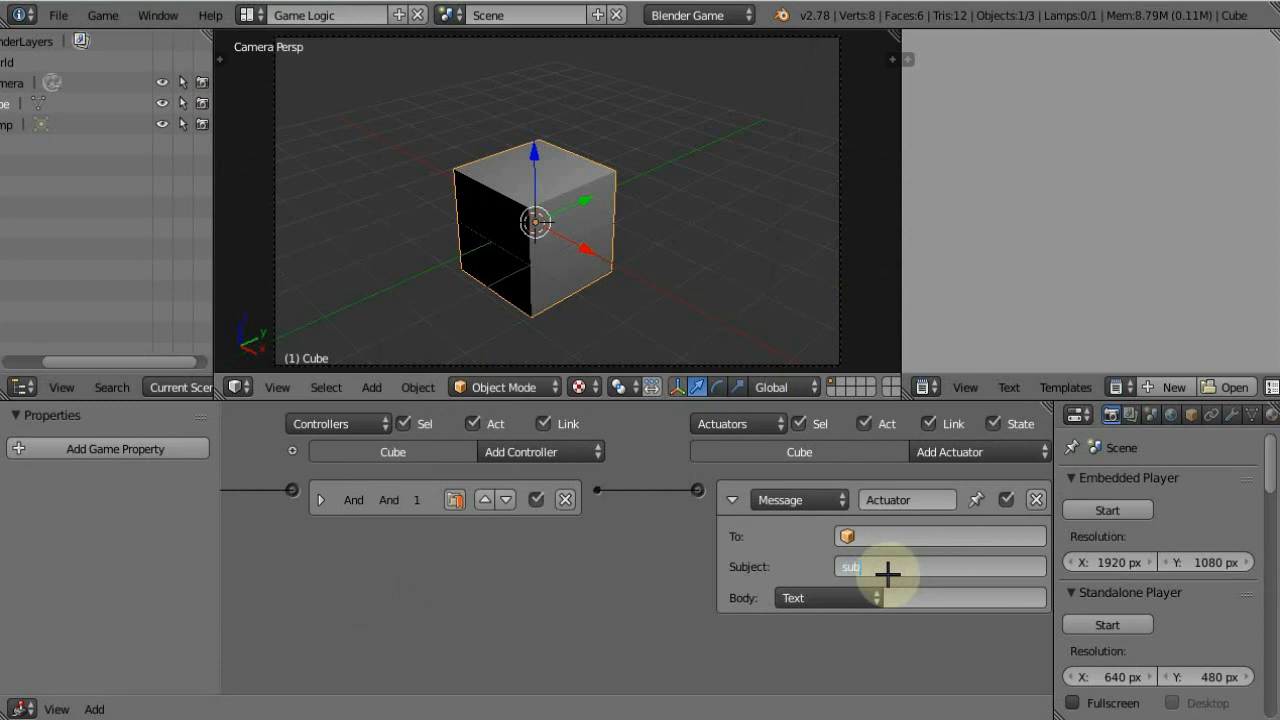
scroll(289, 557, "left", 8, "ctrl")
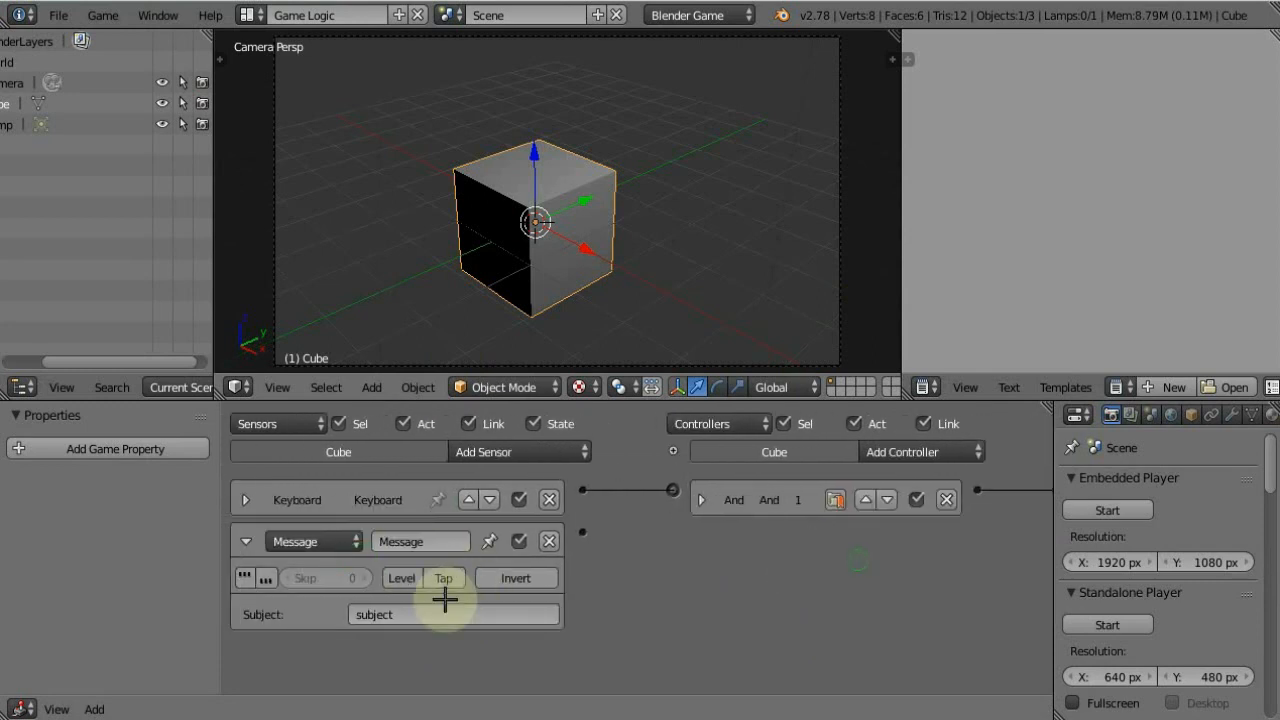
scroll(365, 617, "right", 8, "ctrl")
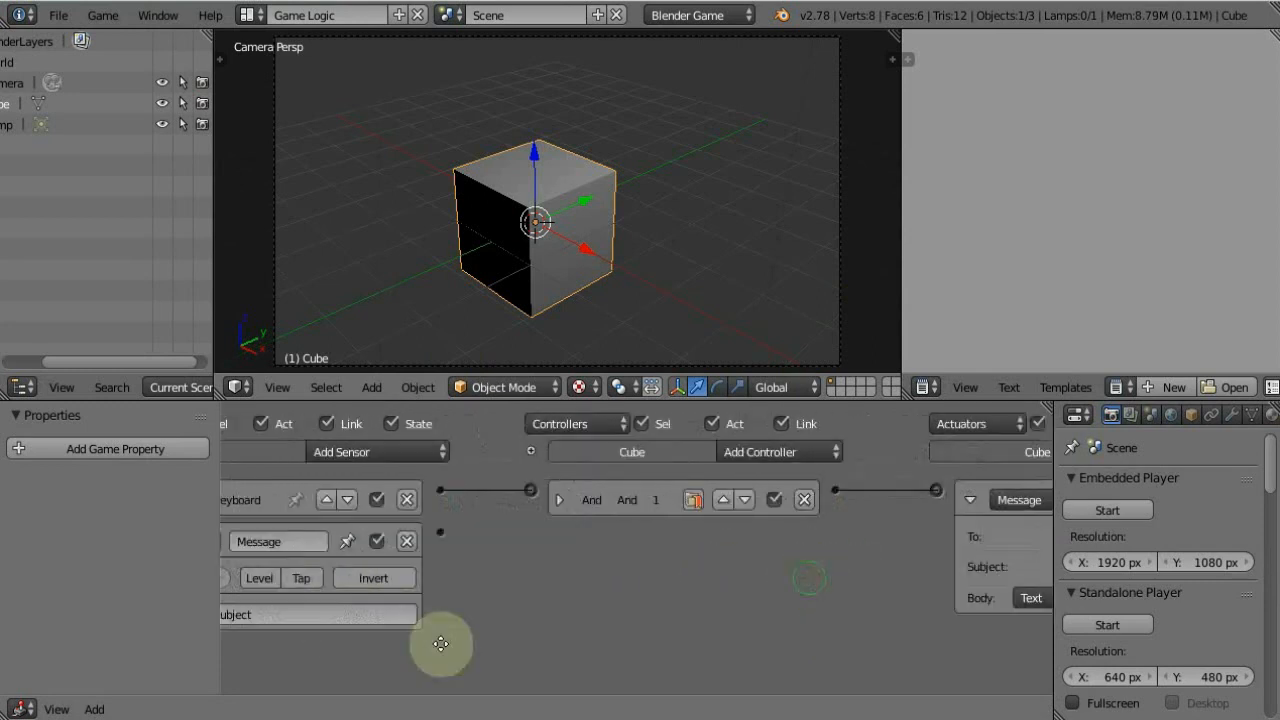
scroll(671, 600, "left", 8, "ctrl")
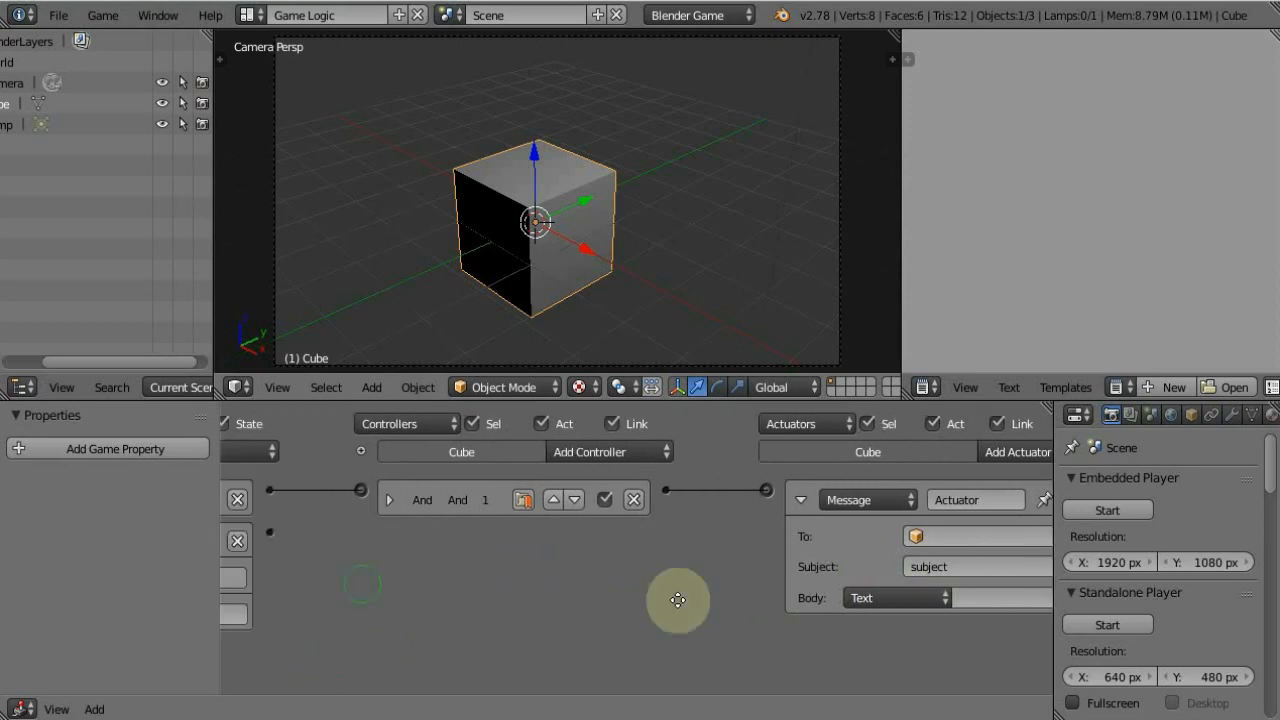
- Remove the Message sensor from the cube and clear the Message actuator's subject
left_click(549, 541)
scroll(629, 549, "right", 8, "ctrl")
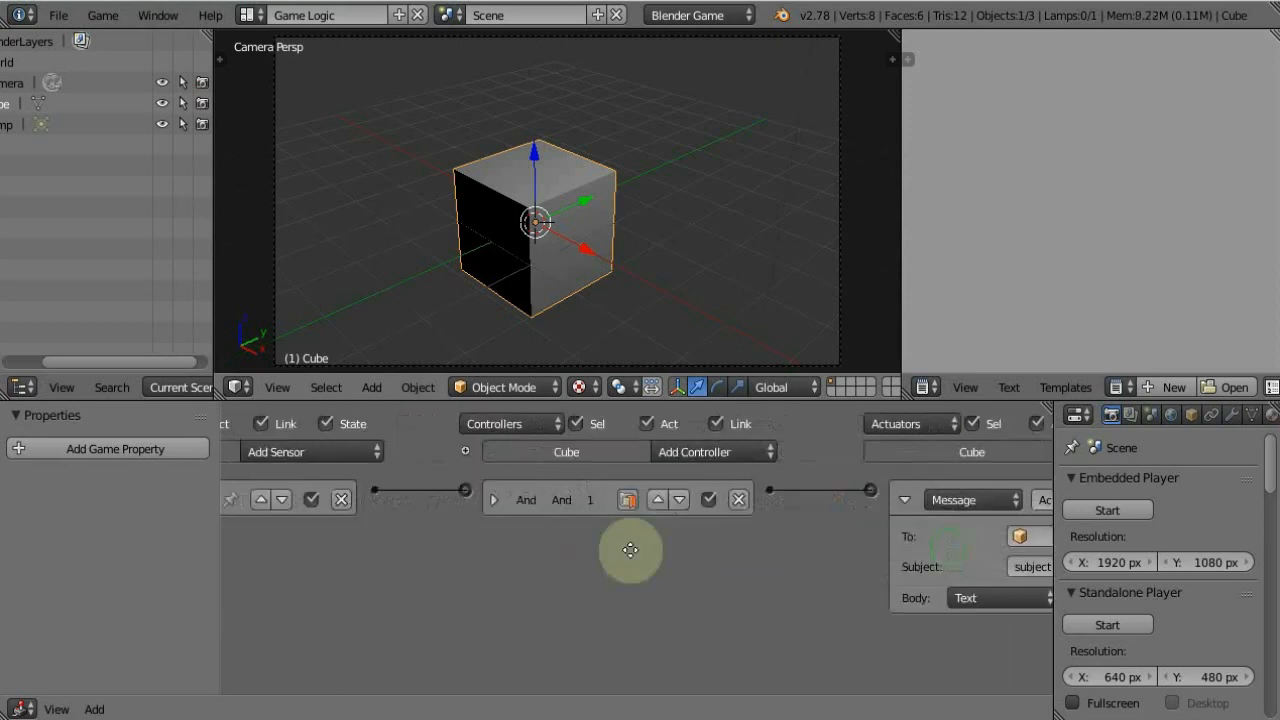
key("BackSpace")
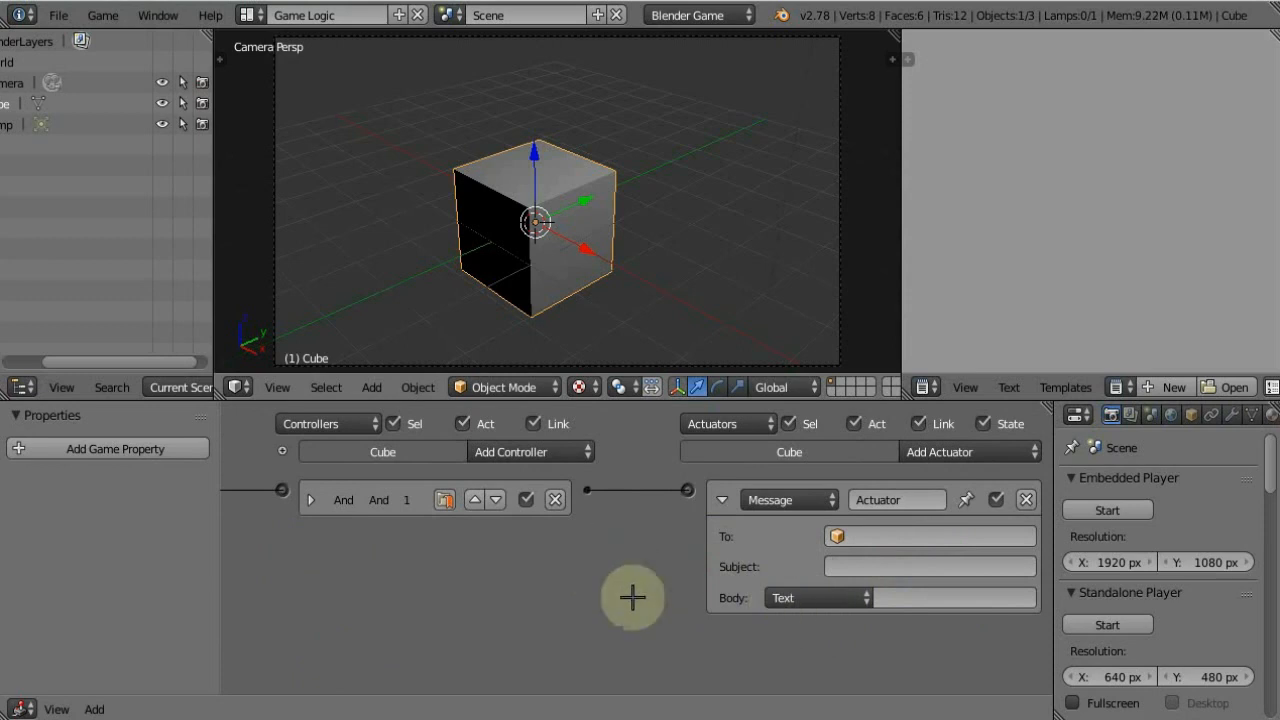
- Enter "nhbasofdiahsnfoaisf" as the Message actuator's body text
left_click(819, 598)
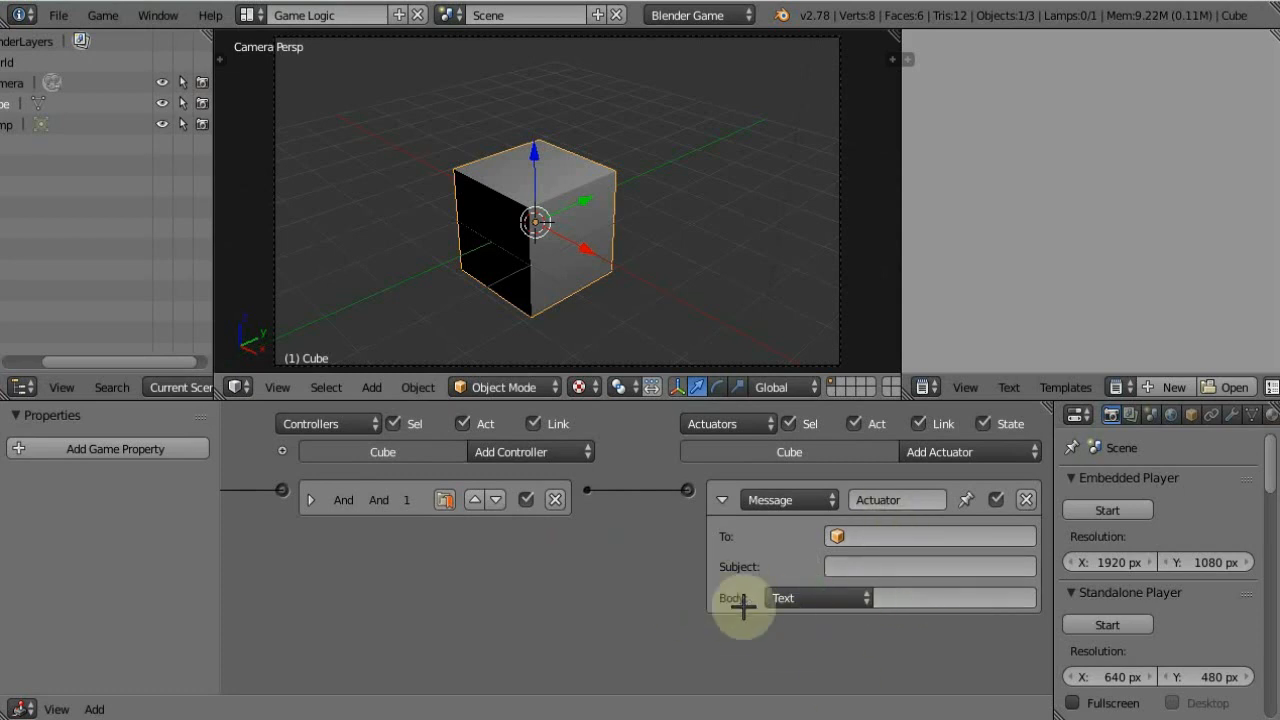
left_click(940, 596)
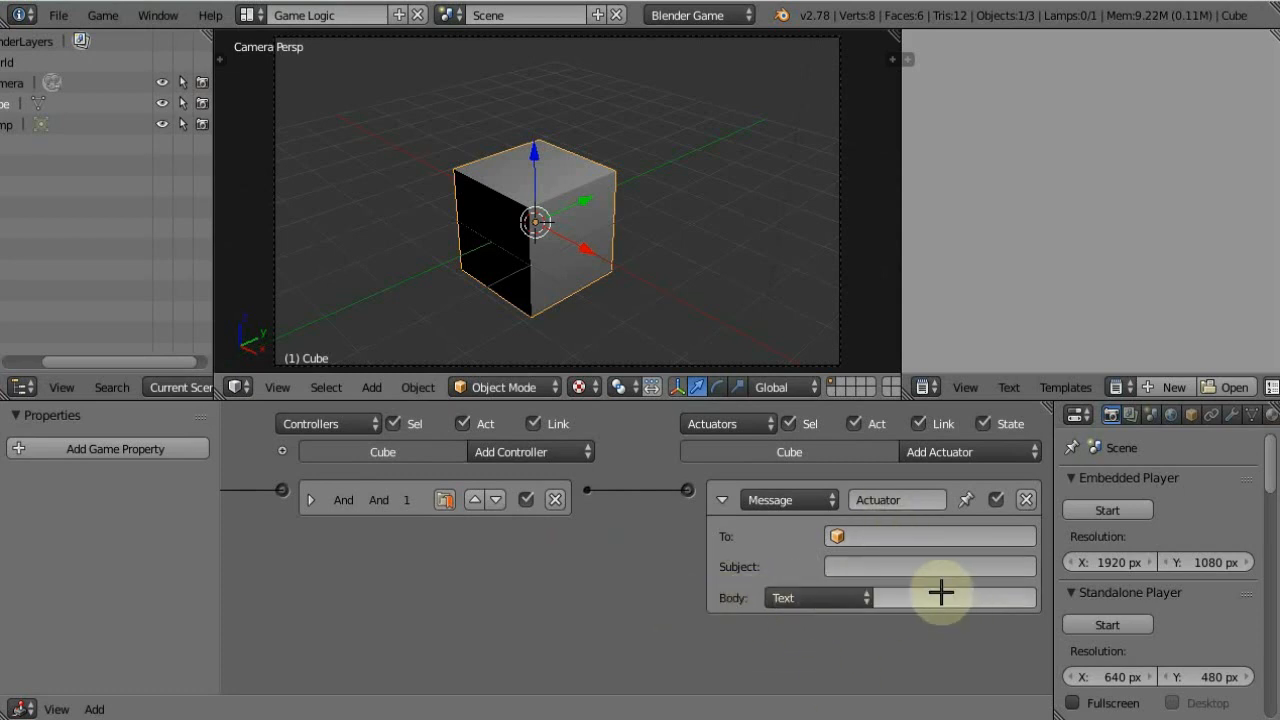
type("nhbasofdiahsnfoa")
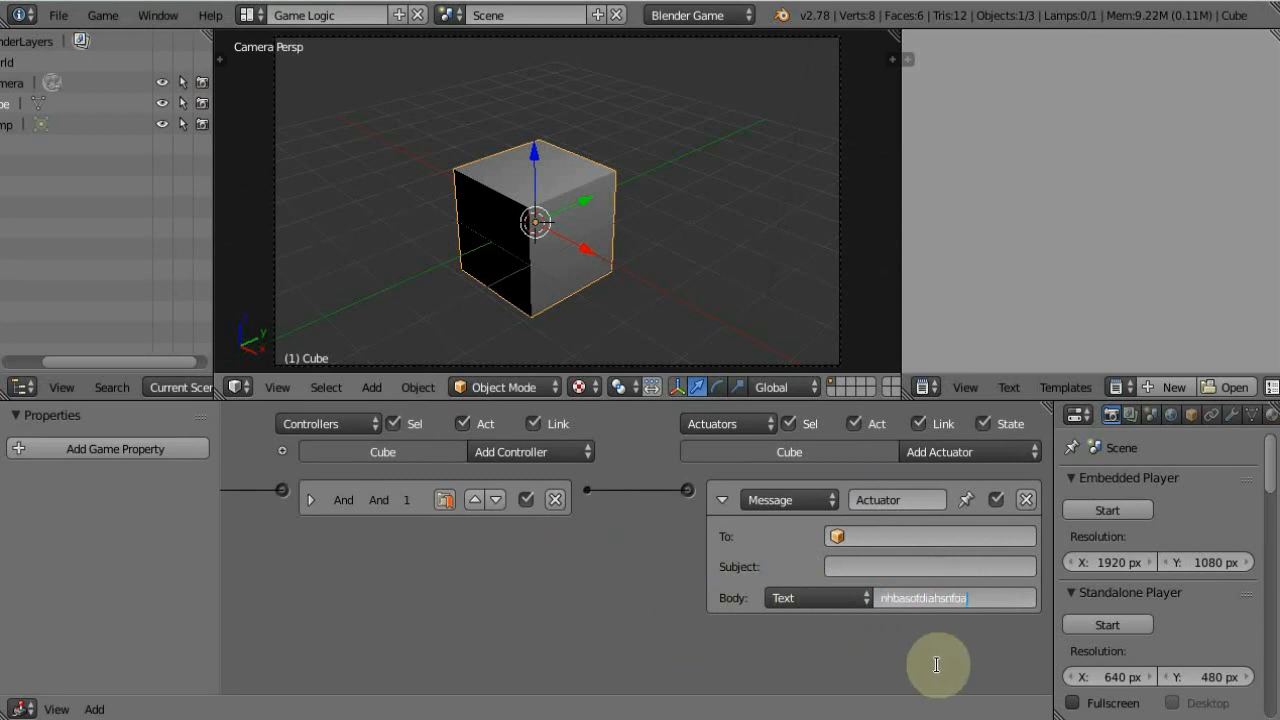
type("isf")
key("Return")
- Switch the Message actuator's body type to Property and add a game property to the cube
left_click(822, 597)
left_click(817, 543)
left_click(966, 596)
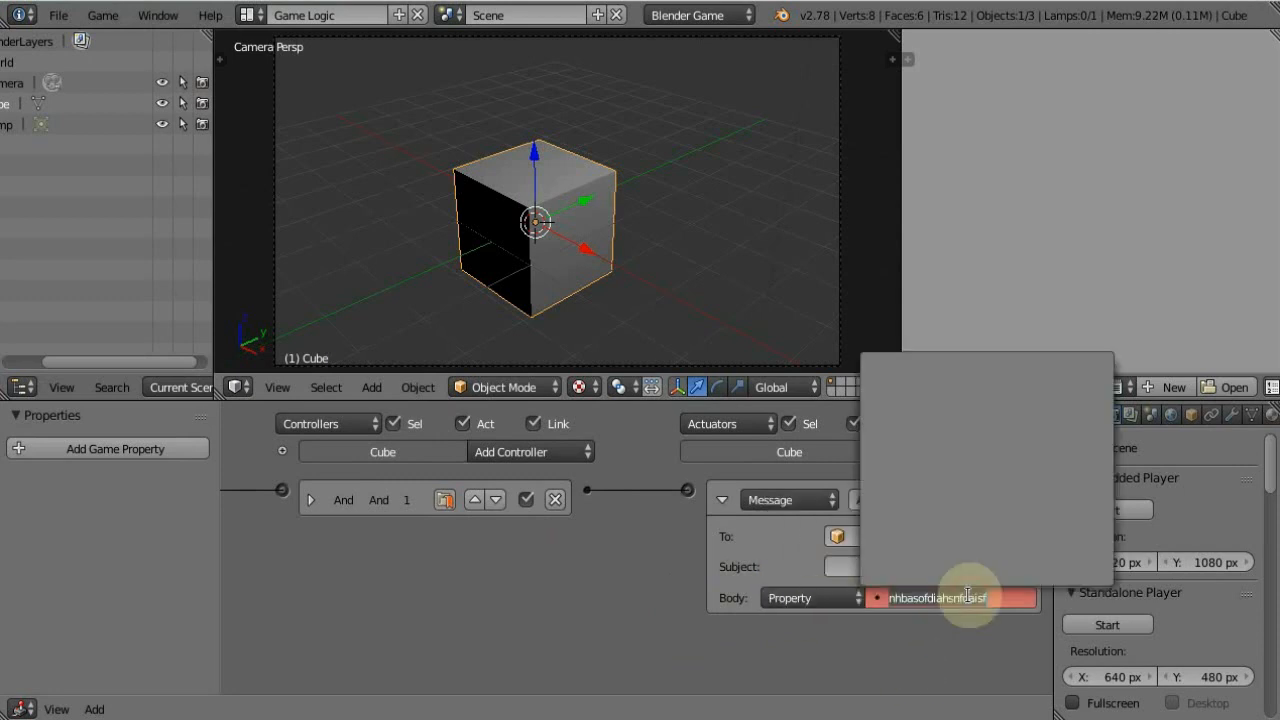
left_click(186, 449)
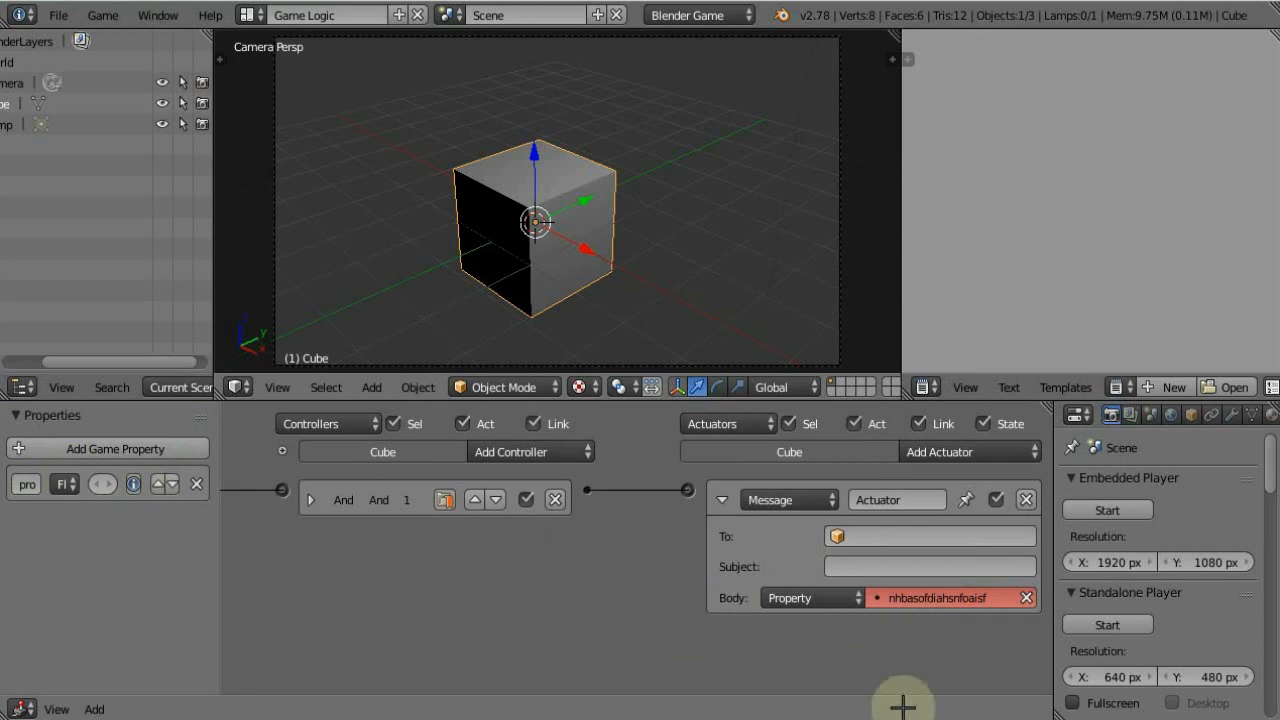
- Try prop as the Message actuator's body property, clearing the selection again
left_click(940, 597)
left_click(903, 372)
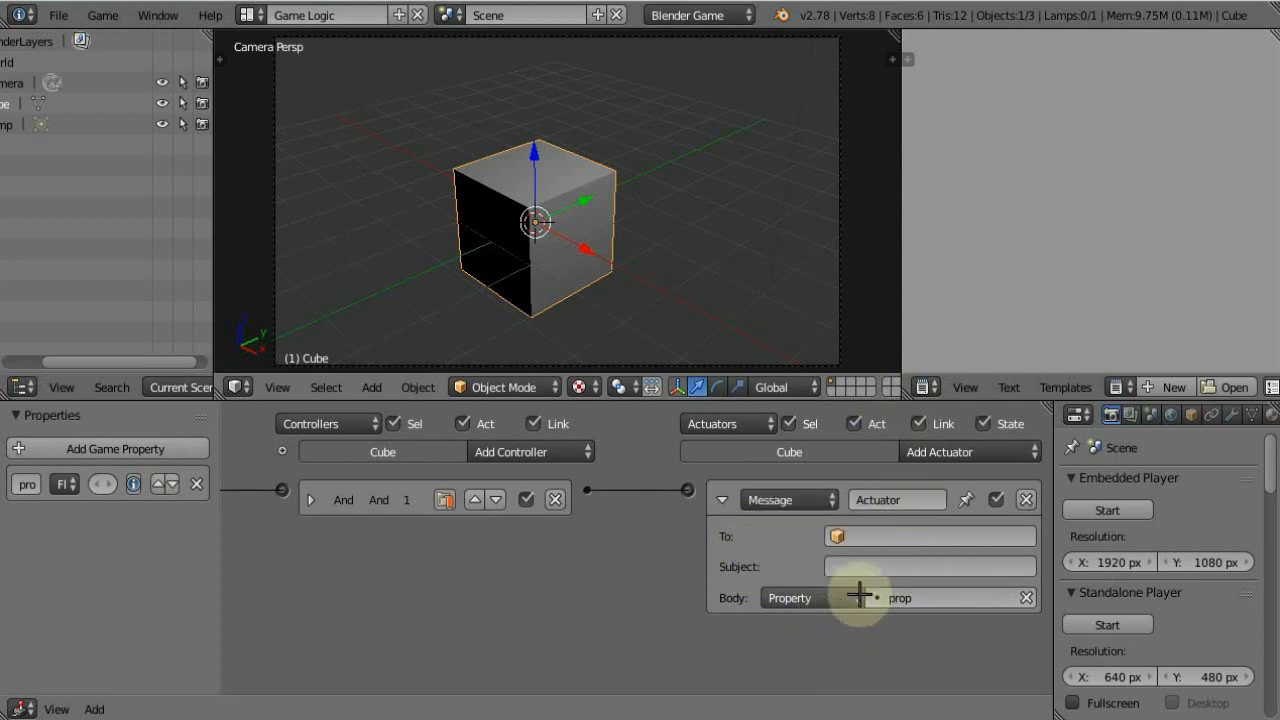
left_click(1026, 597)
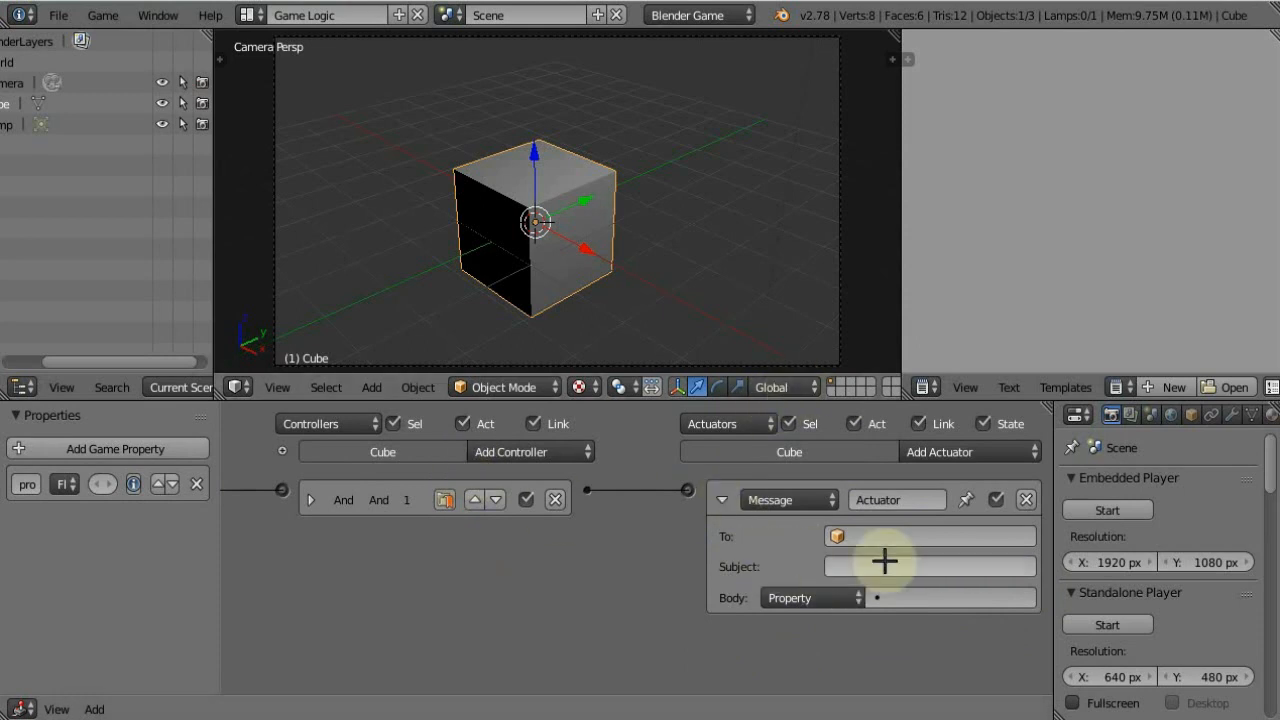
- Set the Message actuator's subject to "subject" and review the cube's sensor and controller chain
middle_click_drag(633, 583, 692, 584)
left_click(979, 567)
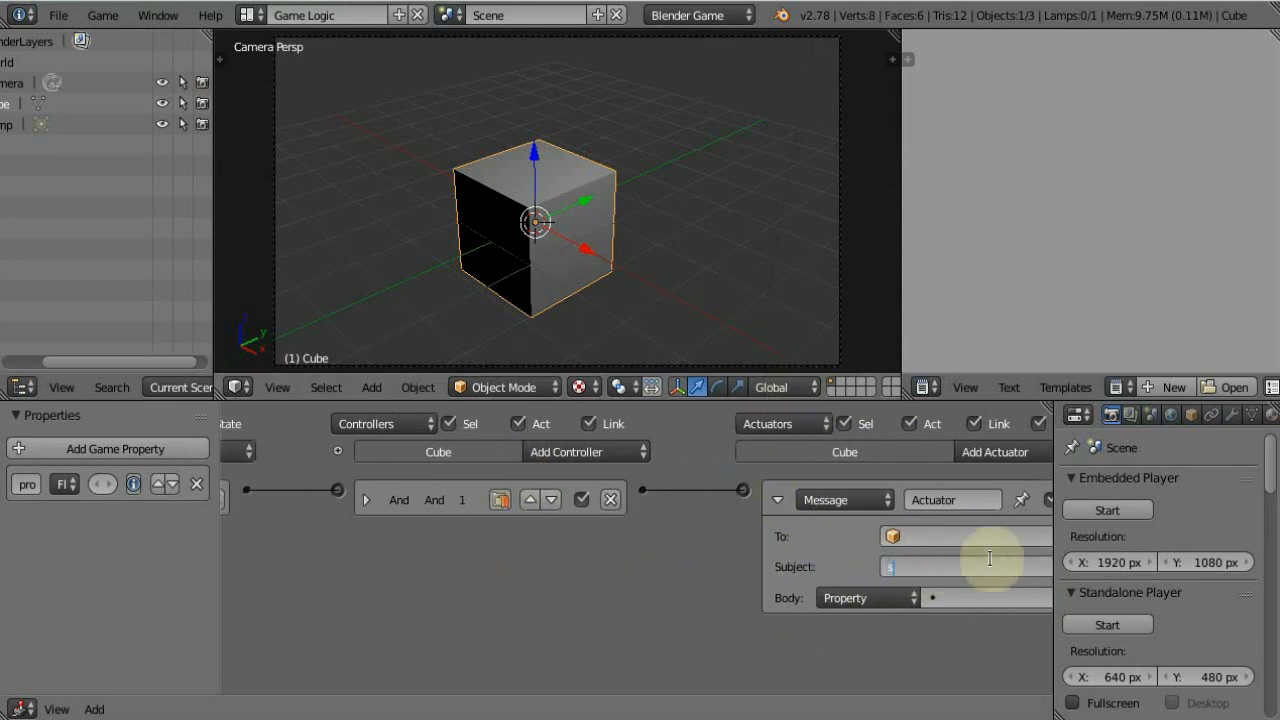
middle_click_drag(880, 567, 814, 572)
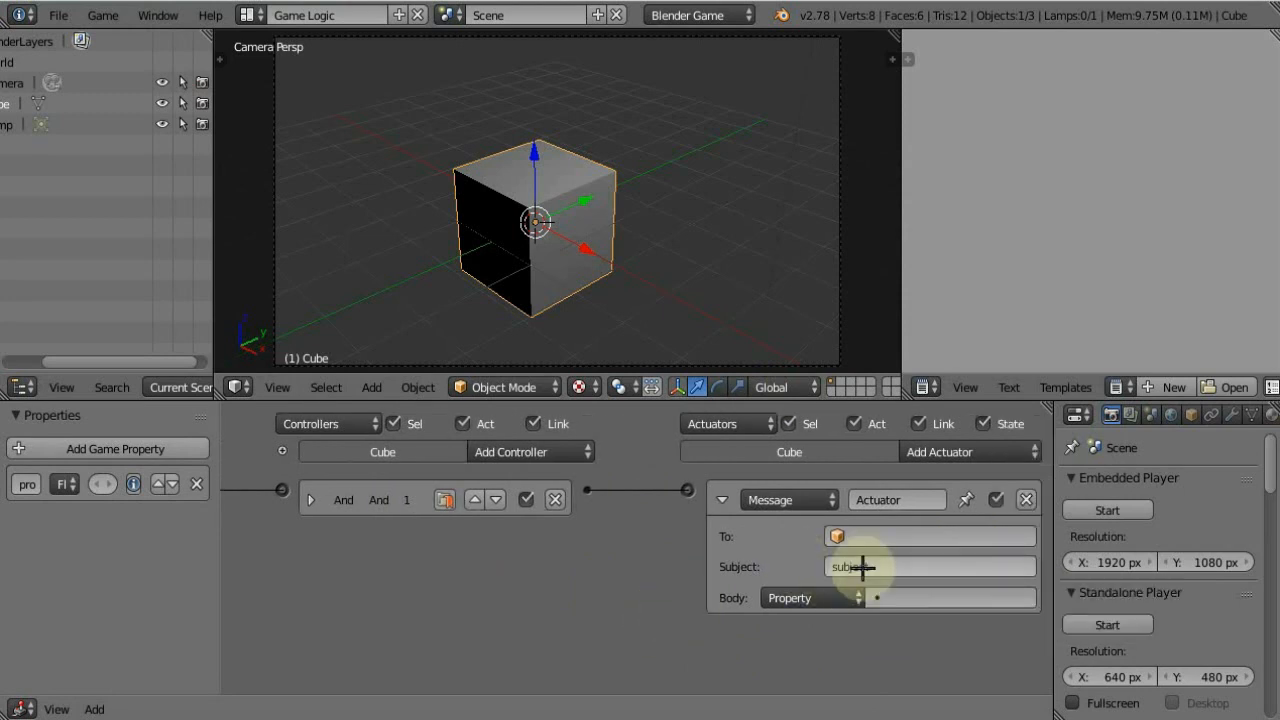
middle_click_drag(509, 570, 636, 600)
middle_click_drag(414, 574, 660, 590)
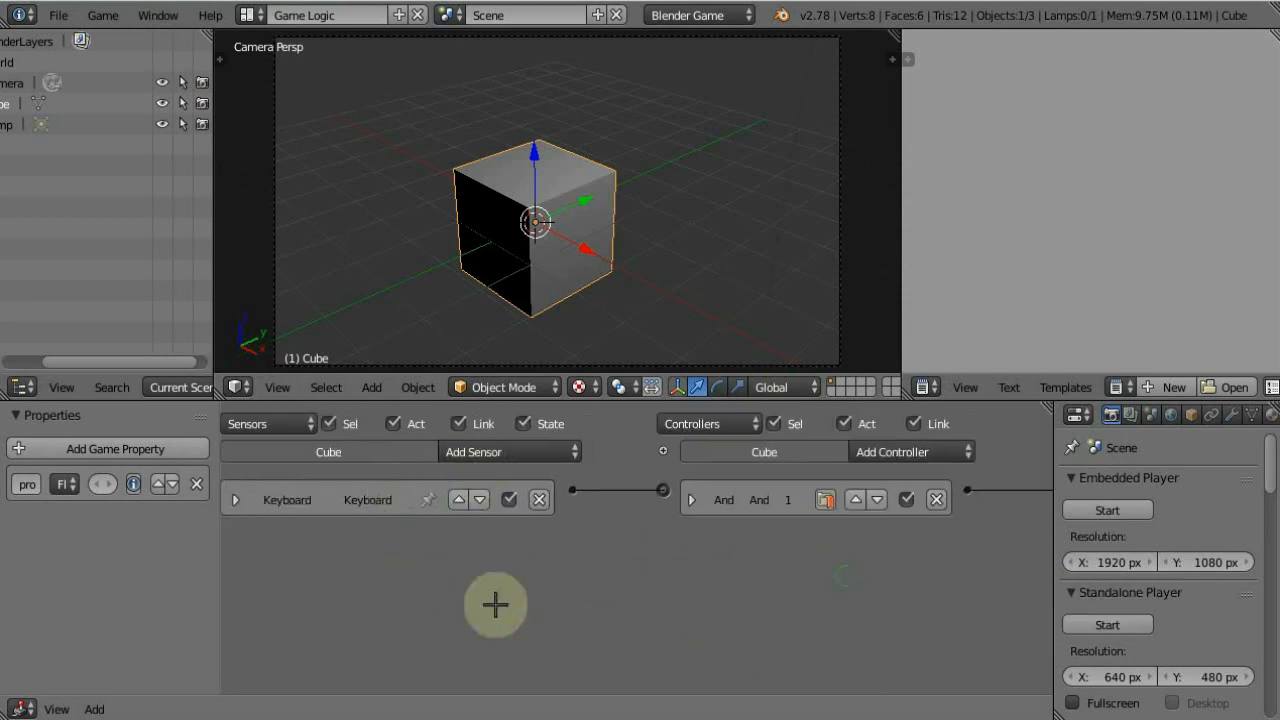
middle_click_drag(535, 574, 395, 607)
middle_click_drag(797, 557, 445, 570)
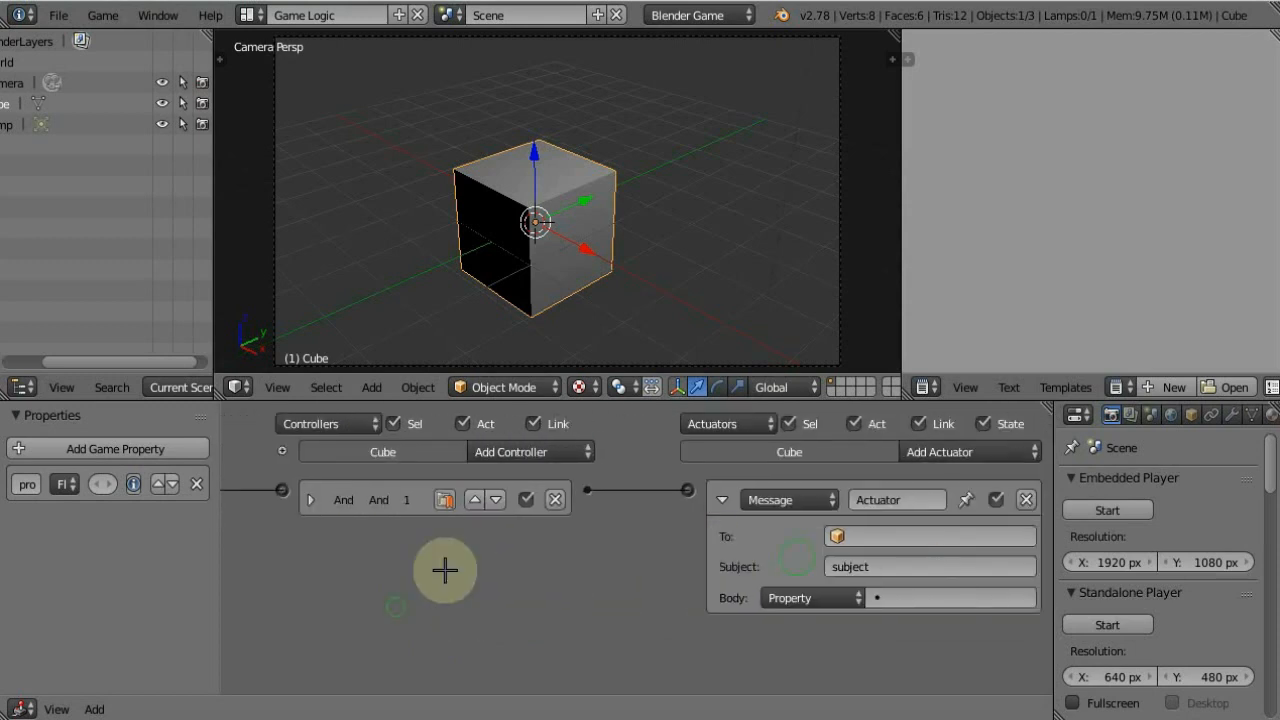
- Set the Message actuator's subject to "banana"
left_click(868, 564)
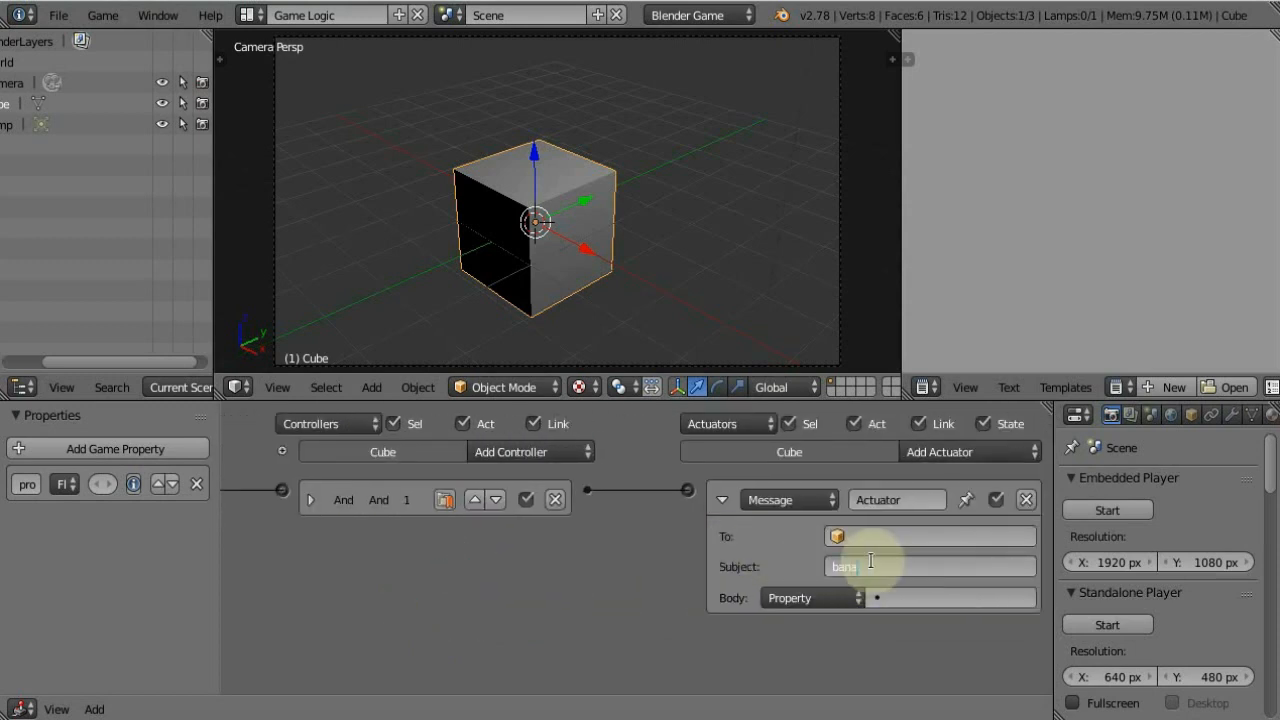
middle_click_drag(420, 578, 812, 560)
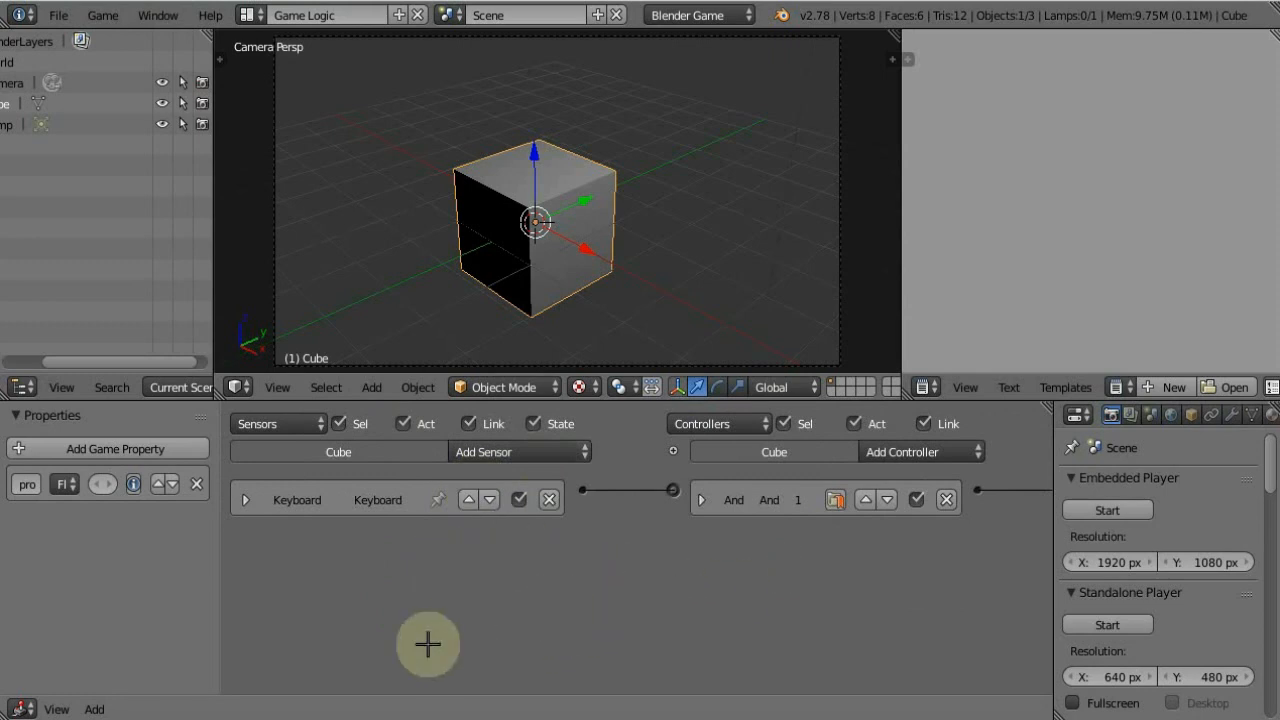
middle_click_drag(990, 550, 572, 598)
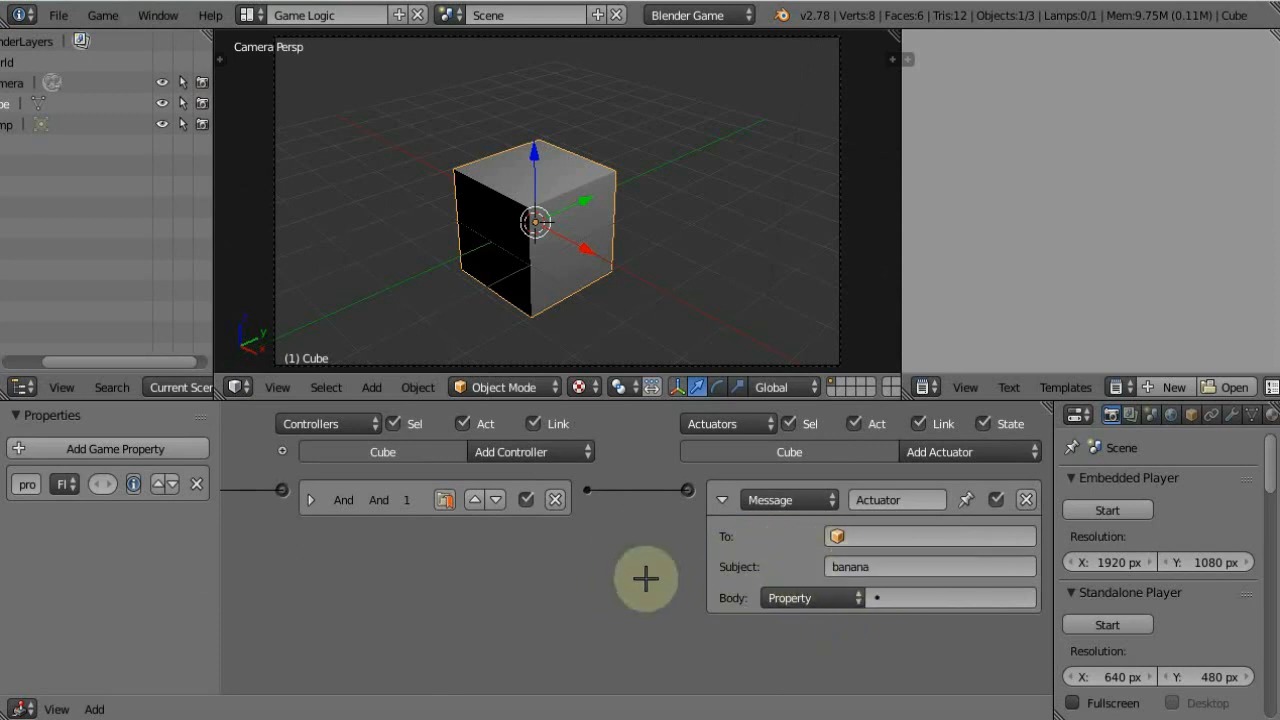
- Change the cube's actuator type to Property and widen the game properties region to show its full fields
left_click(785, 500)
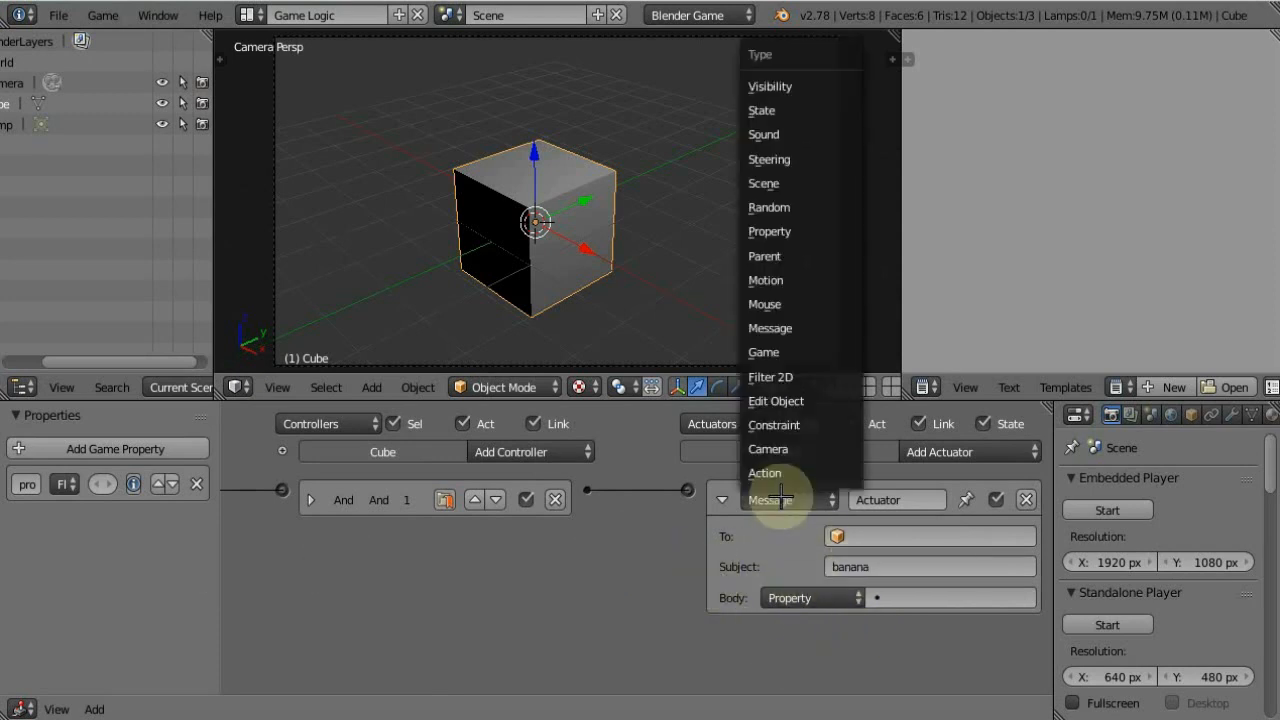
left_click(795, 230)
left_click_drag(221, 550, 463, 535)
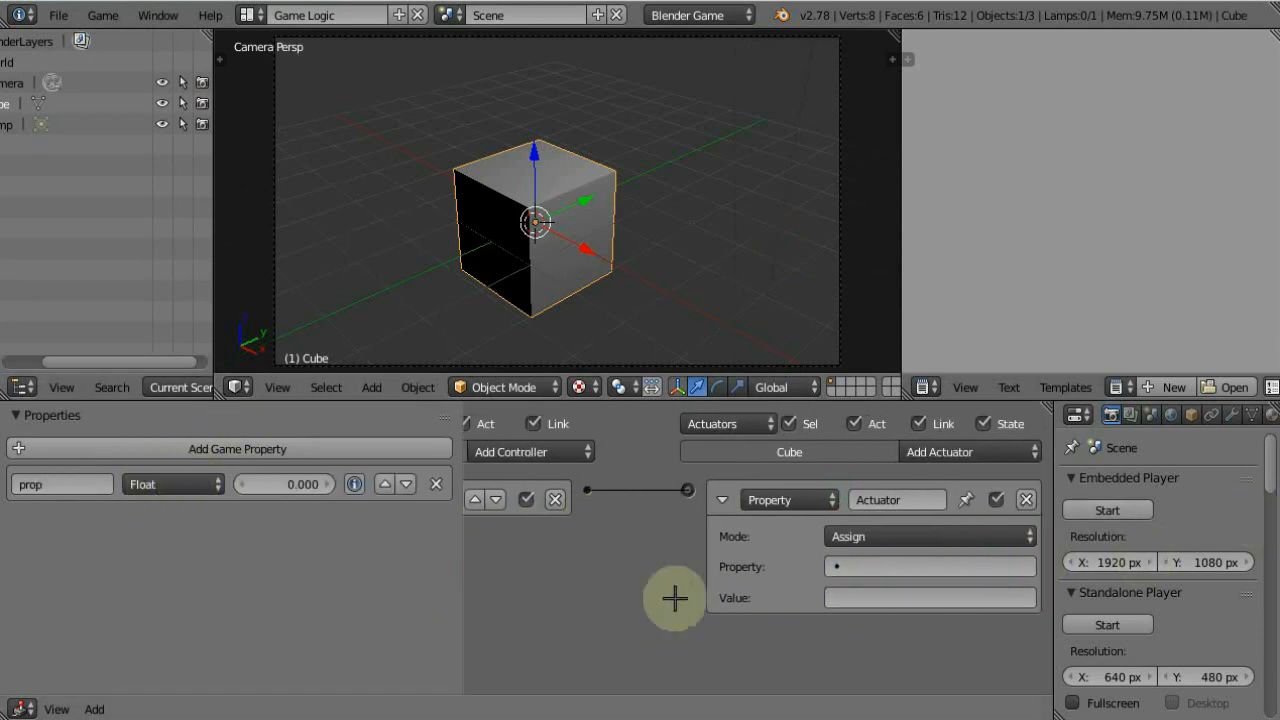
- Use Assign mode for the Property actuator with prop as its target property
left_click(870, 522)
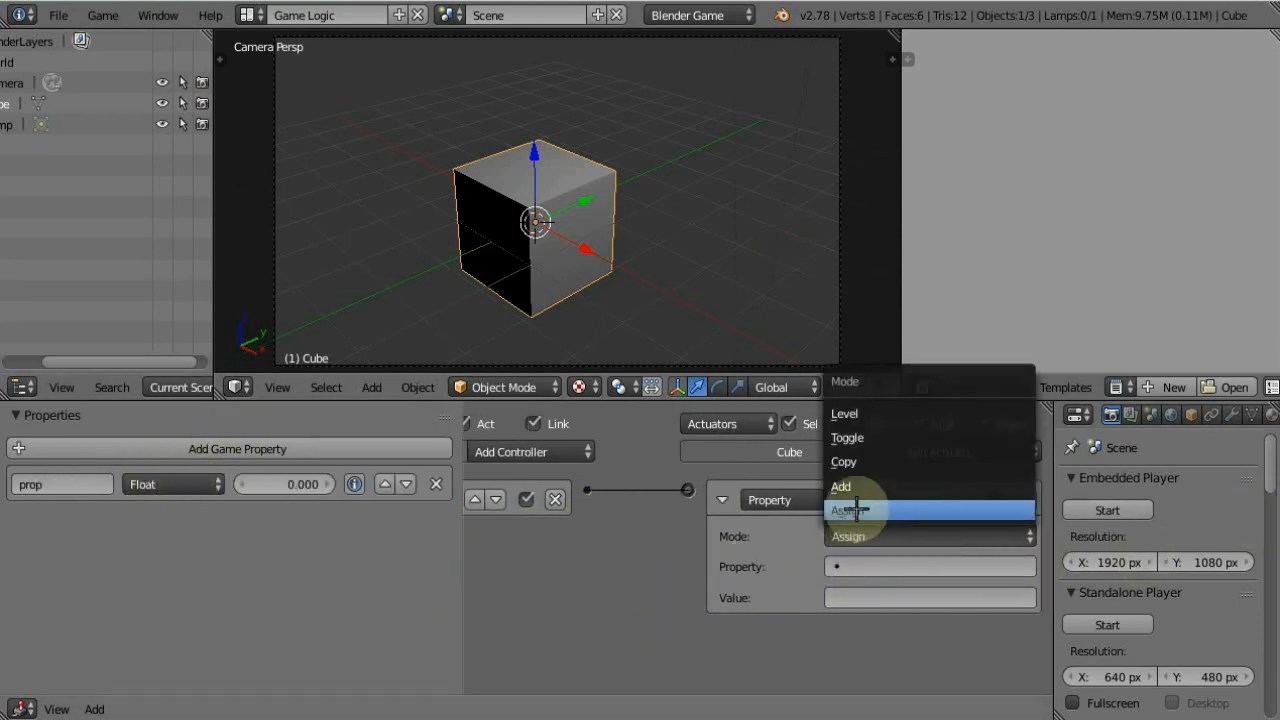
left_click(857, 516)
left_click(851, 568)
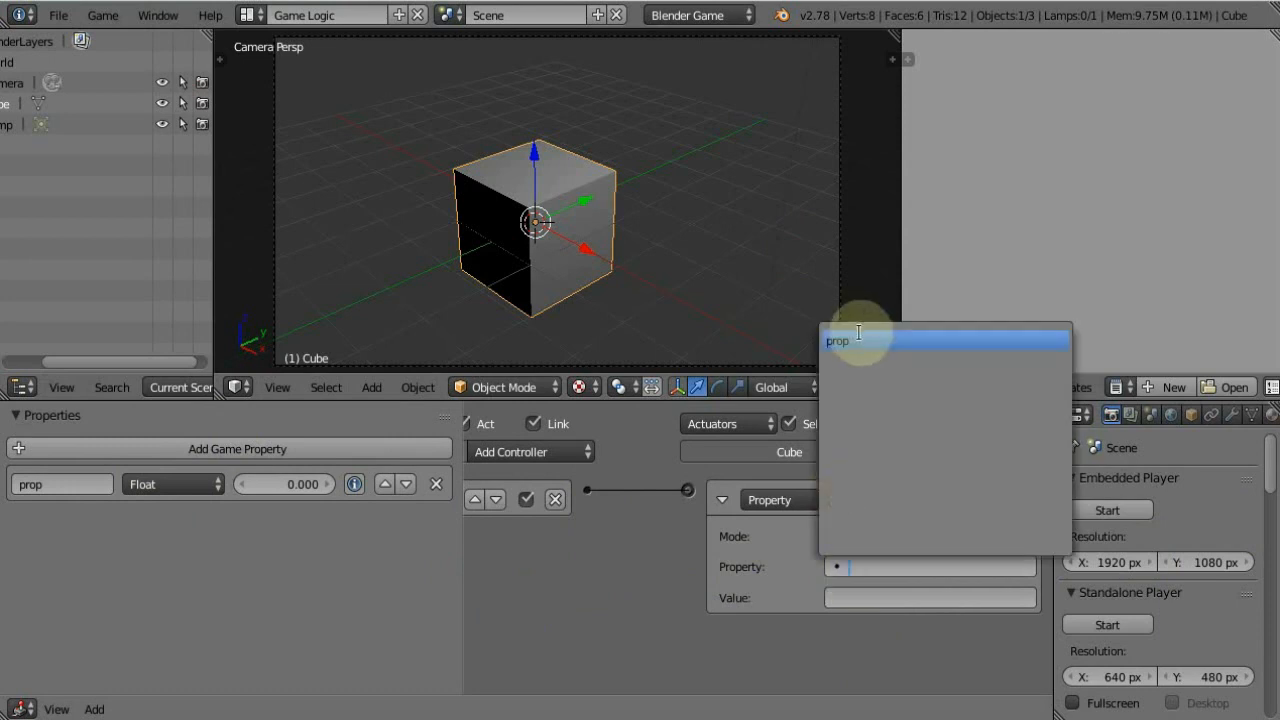
left_click(857, 337)
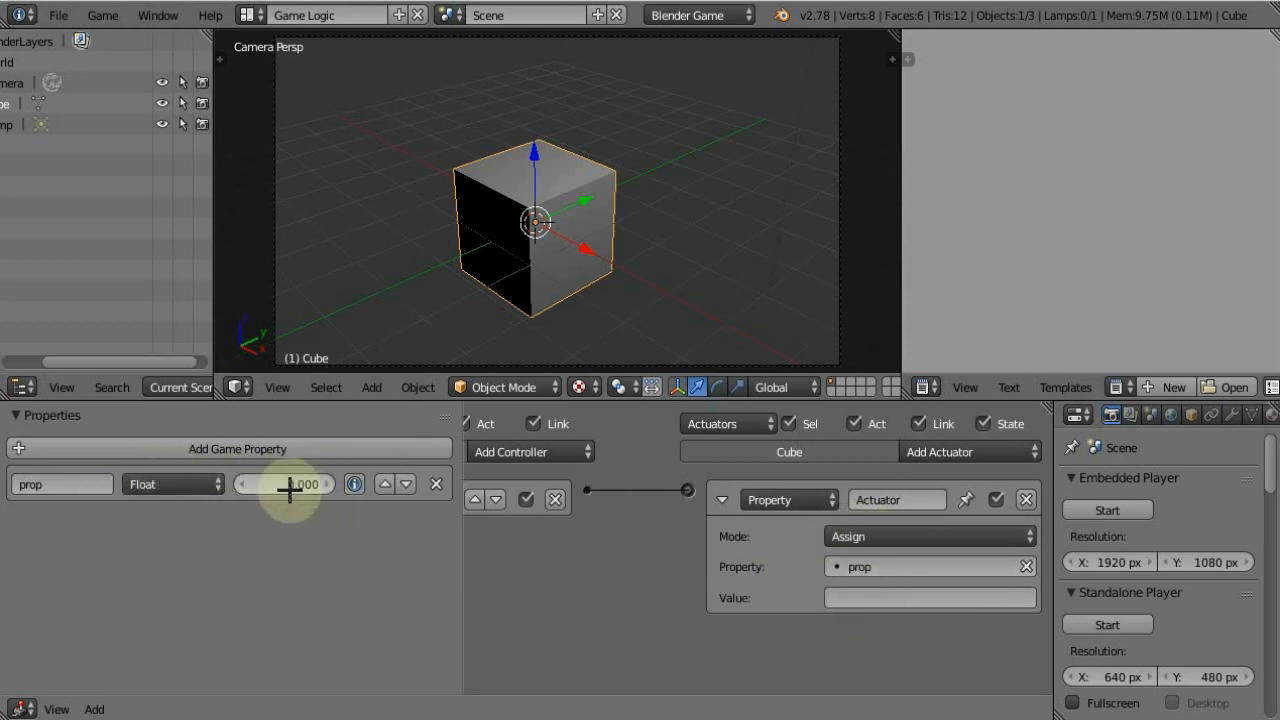
- Set the Property actuator's value to 10.0 and test the assignment in the running game with debug properties displayed
left_click(870, 597)
type("10")
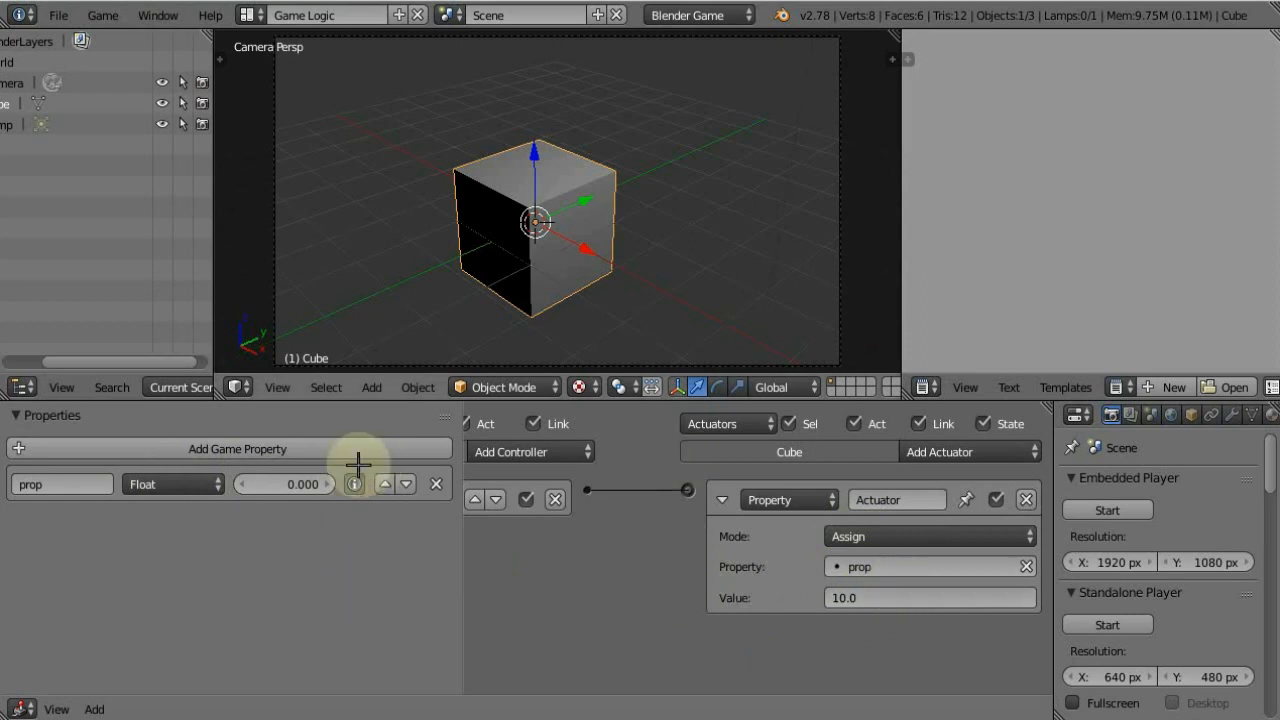
left_click(101, 15)
left_click(160, 70)
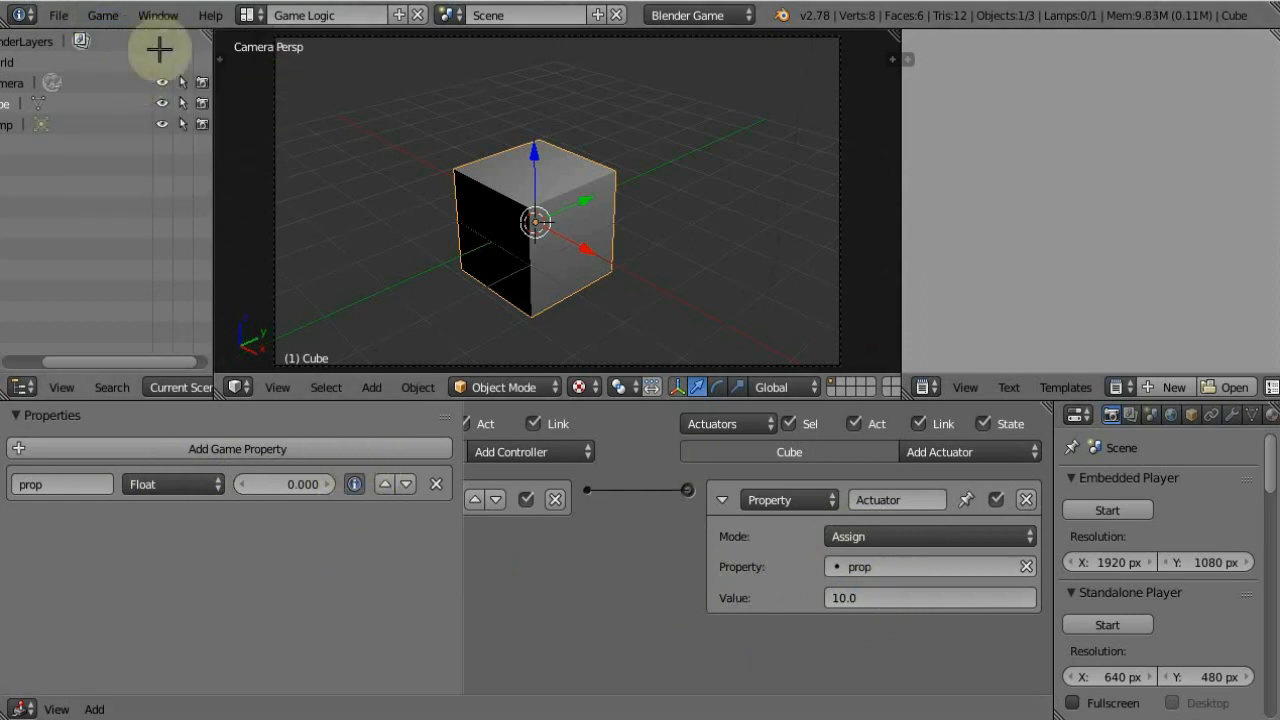
left_click(97, 15)
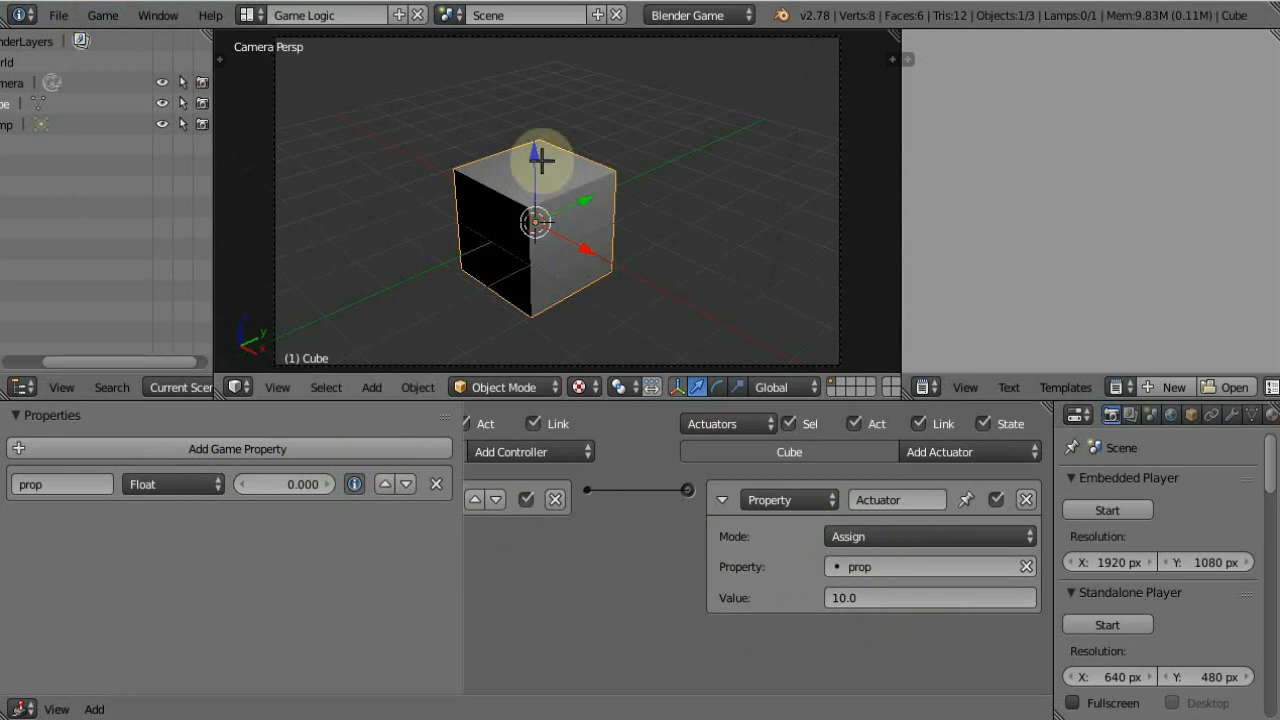
key("p")
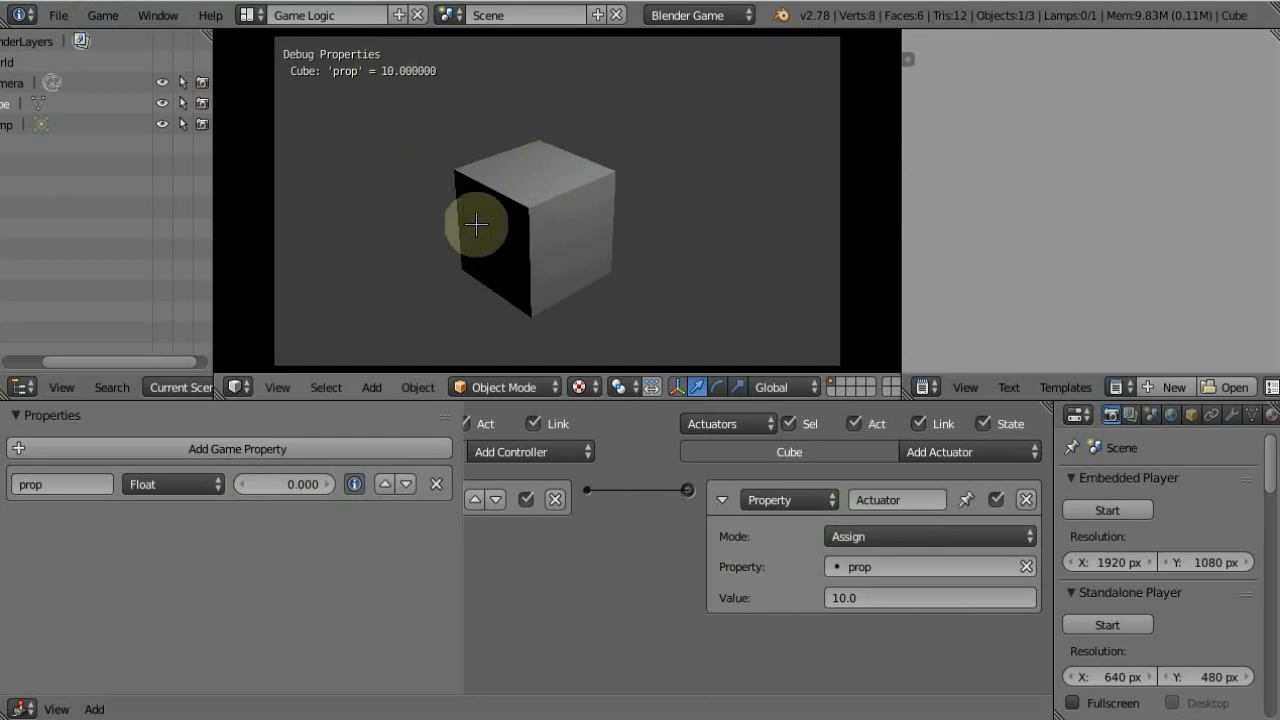
key("Escape")
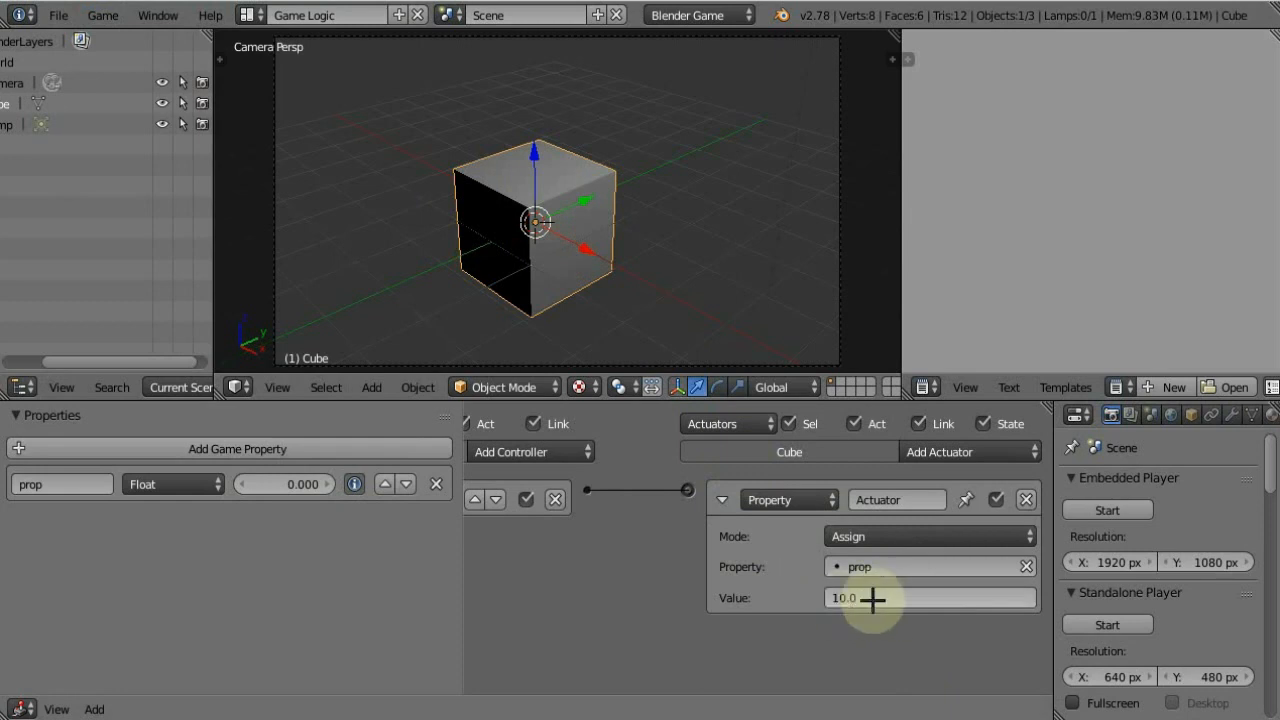
- Change the Property actuator's mode to Add and test it in the running game
left_click(845, 536)
left_click(857, 486)
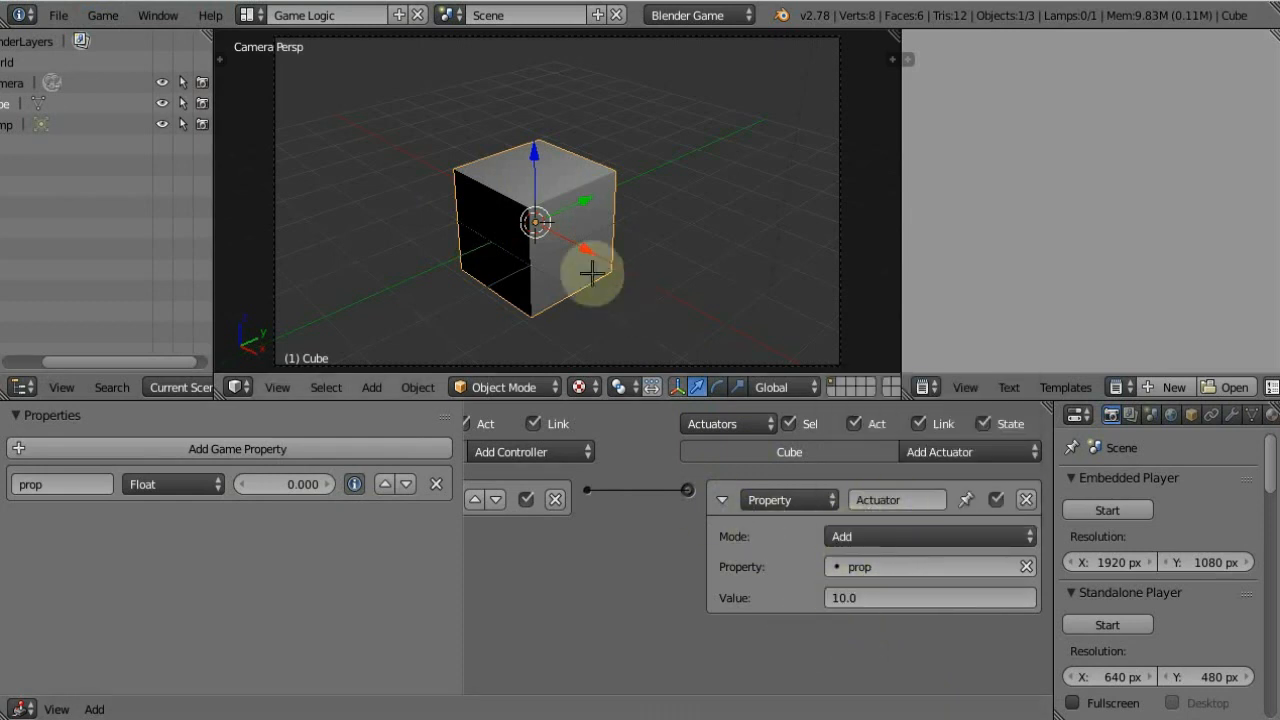
key("p")
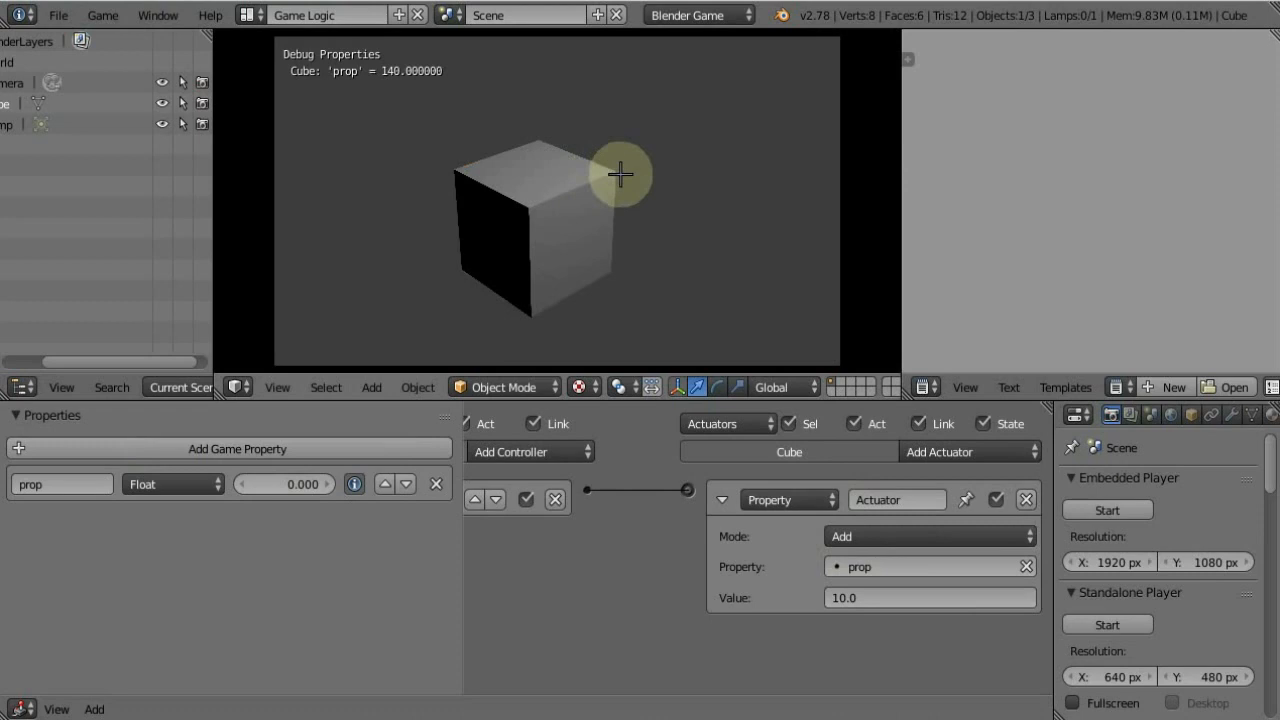
key("Escape")
- Change the cube's Property actuator mode to Copy
left_click(894, 536)
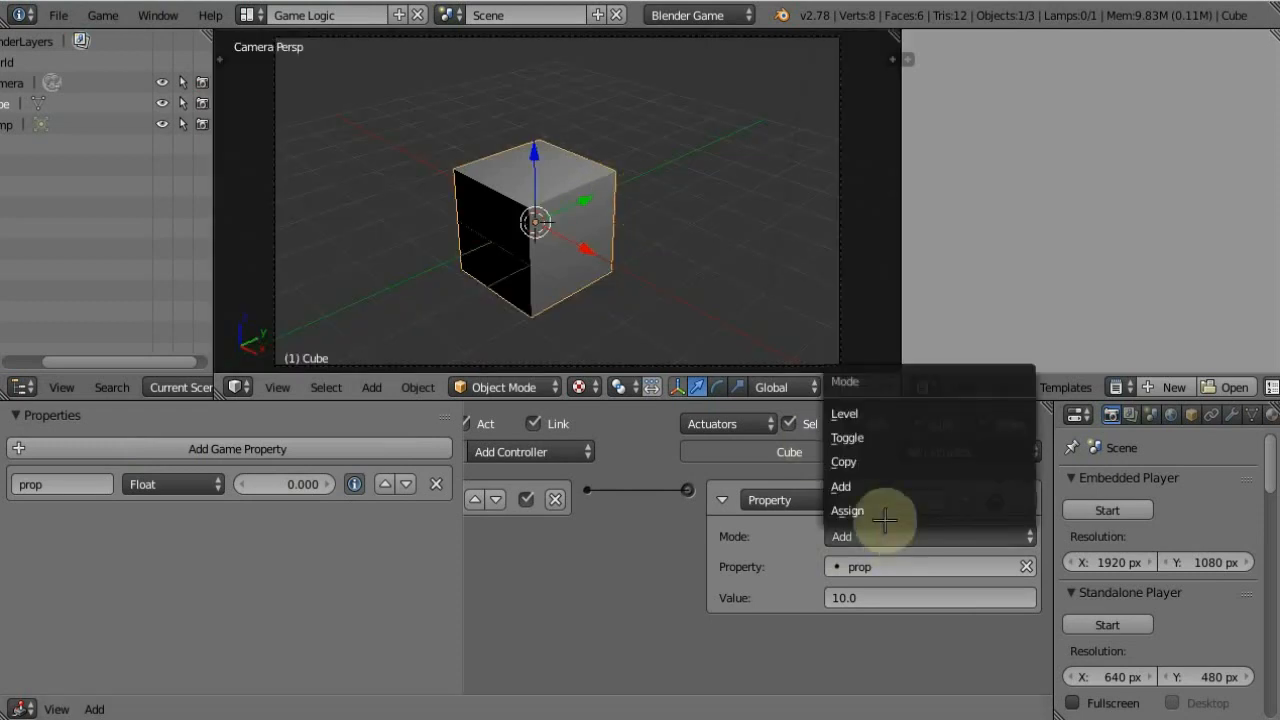
left_click(850, 461)
middle_click_drag(657, 543, 659, 596)
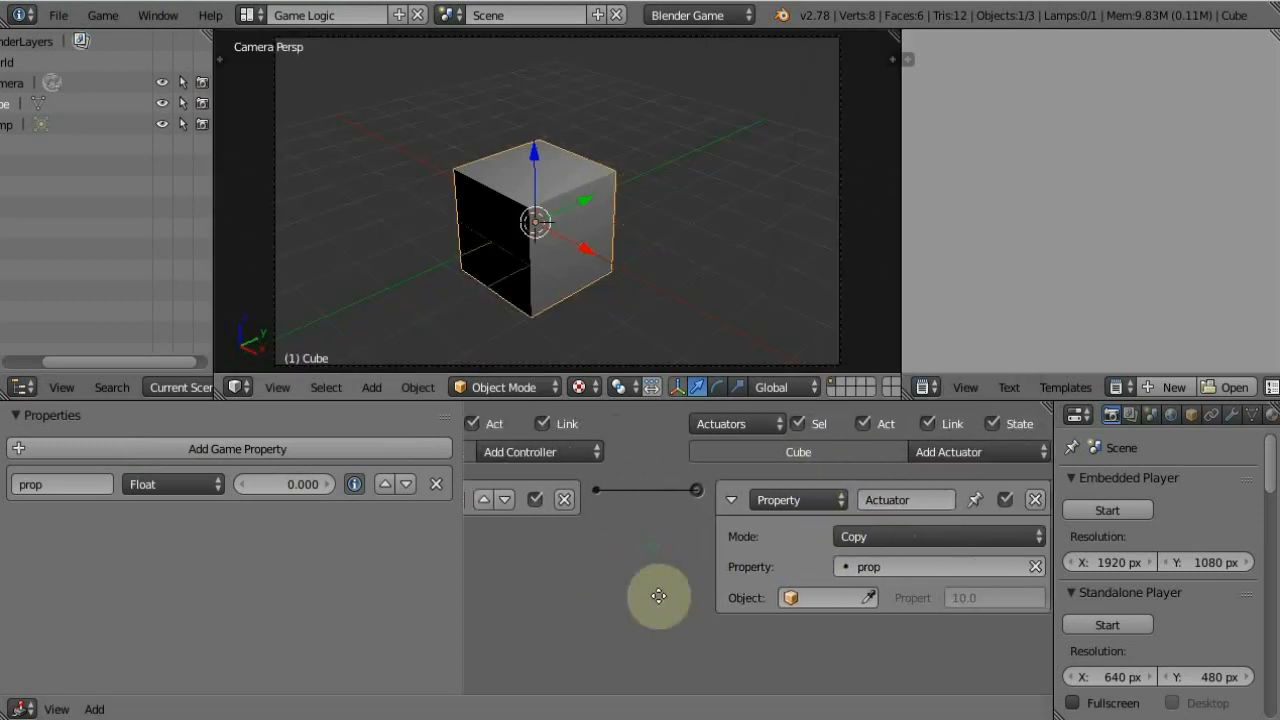
- Add a Float game property named camera with the value 555 to the Camera object
right_click(275, 160)
left_click(163, 451)
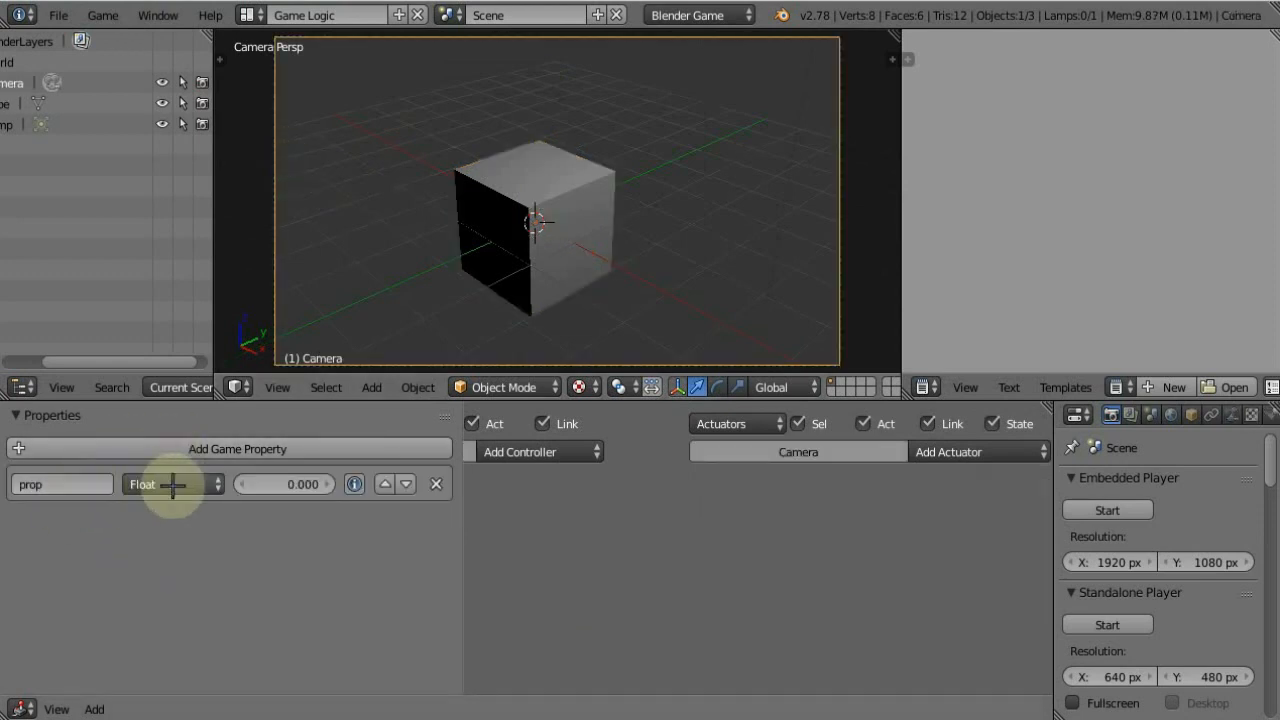
left_click(257, 486)
type("555")
key("Return")
left_click(32, 485)
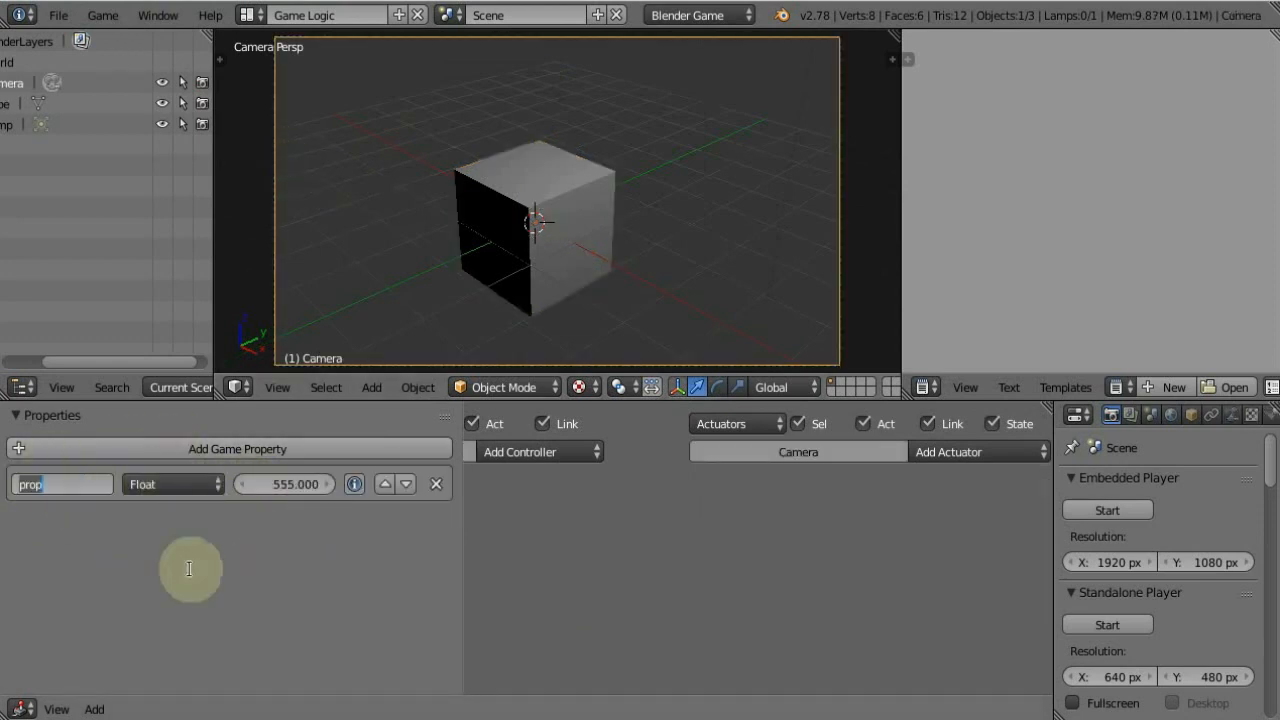
- Rename the Cube's game property to cubo
right_click(594, 180)
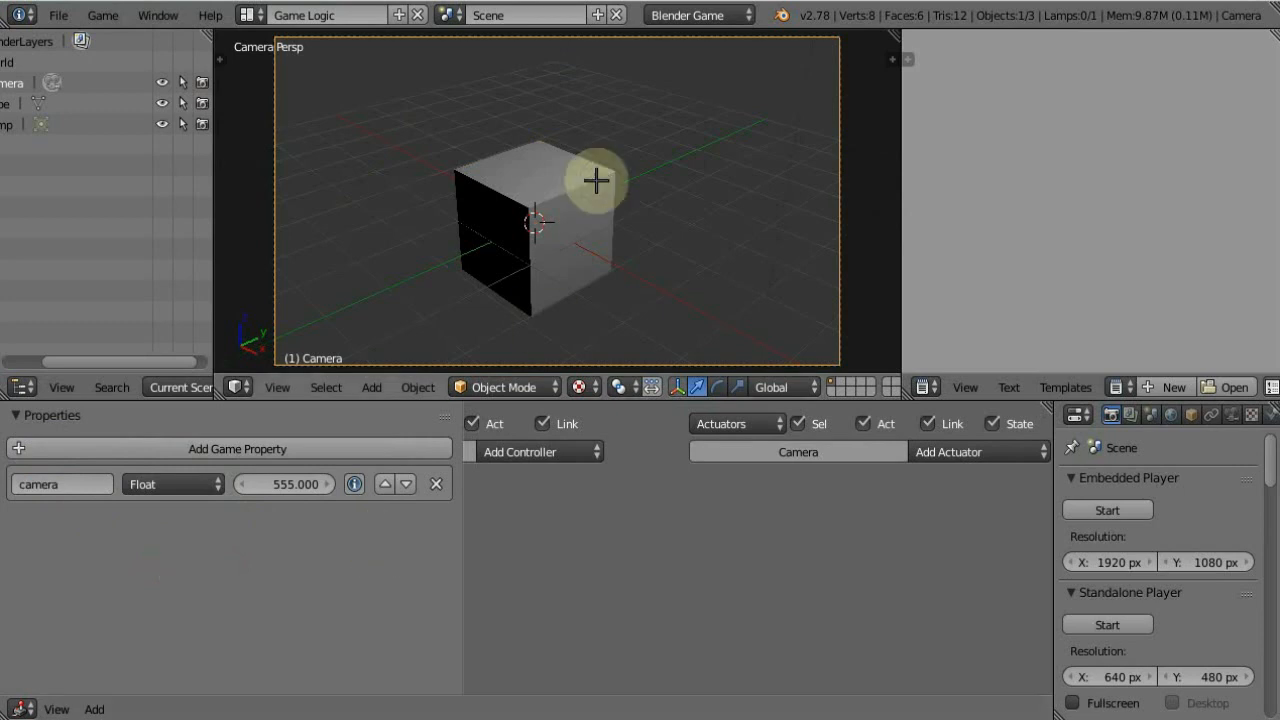
left_click(59, 486)
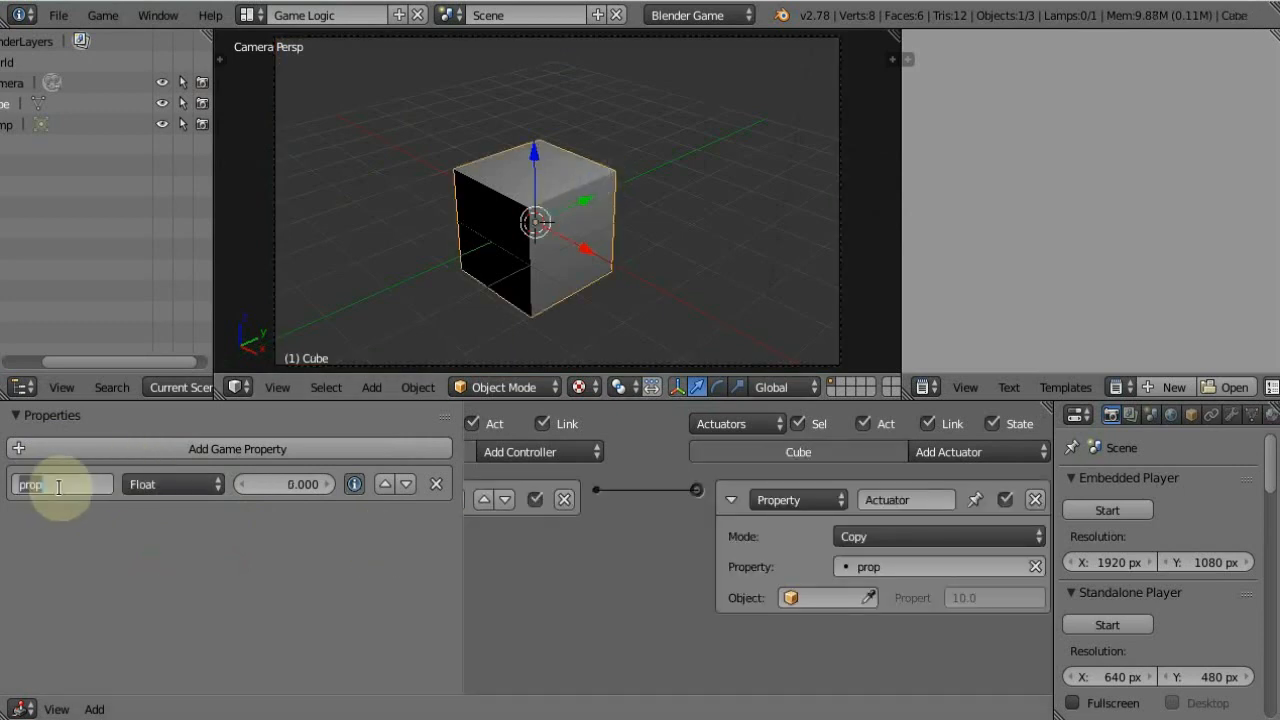
type("cubo")
key("Return")
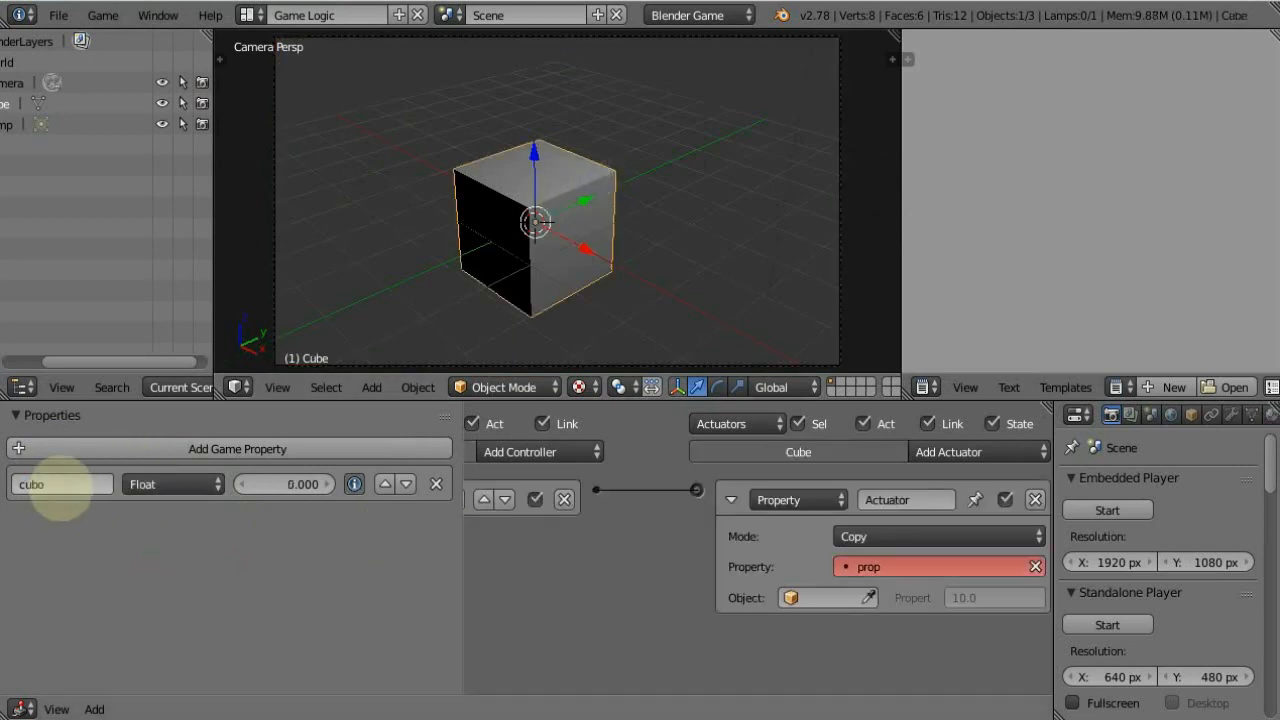
- Set the Copy actuator's target property to cubo and its source to the Camera object's camera property
left_click(878, 567)
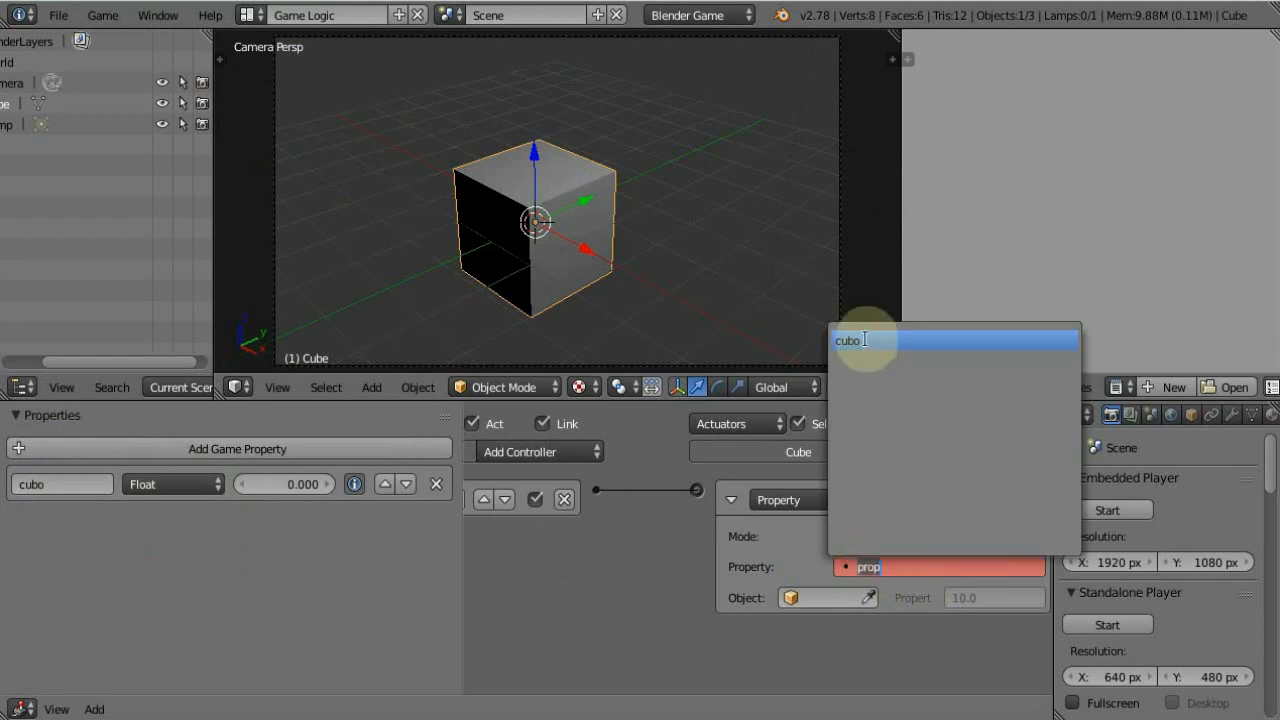
left_click(864, 341)
left_click(820, 603)
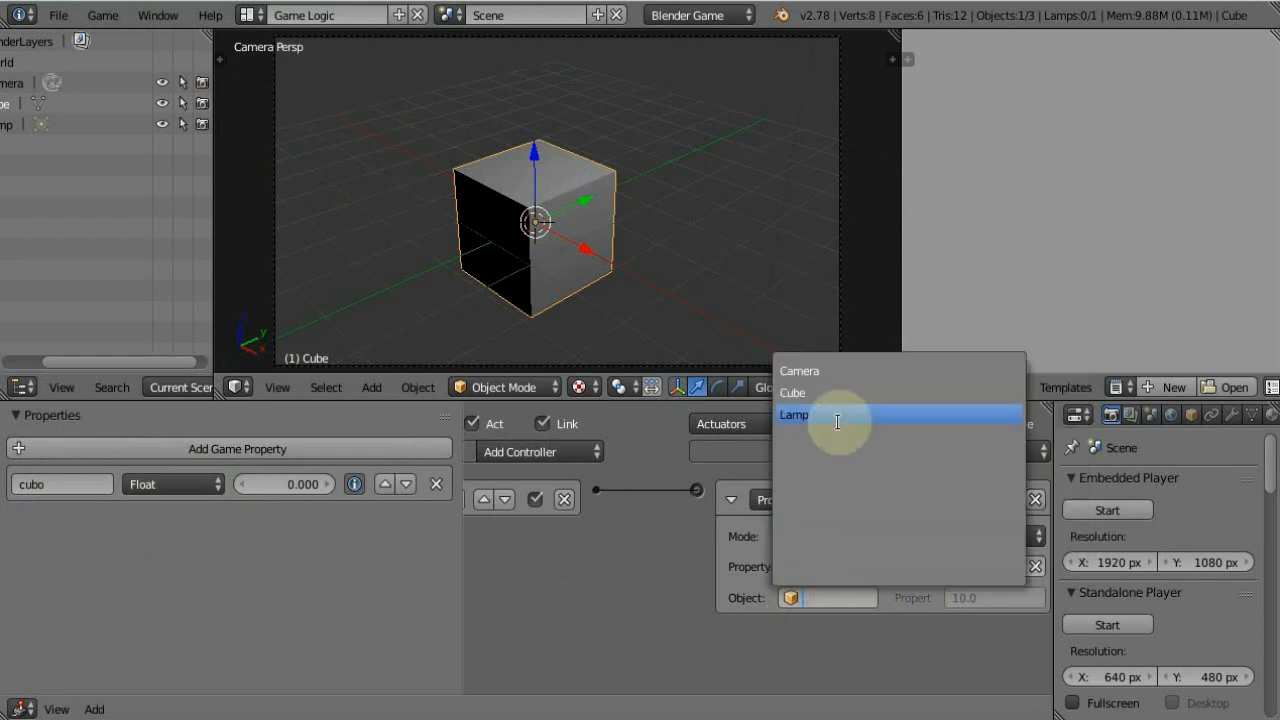
left_click(799, 371)
left_click(982, 598)
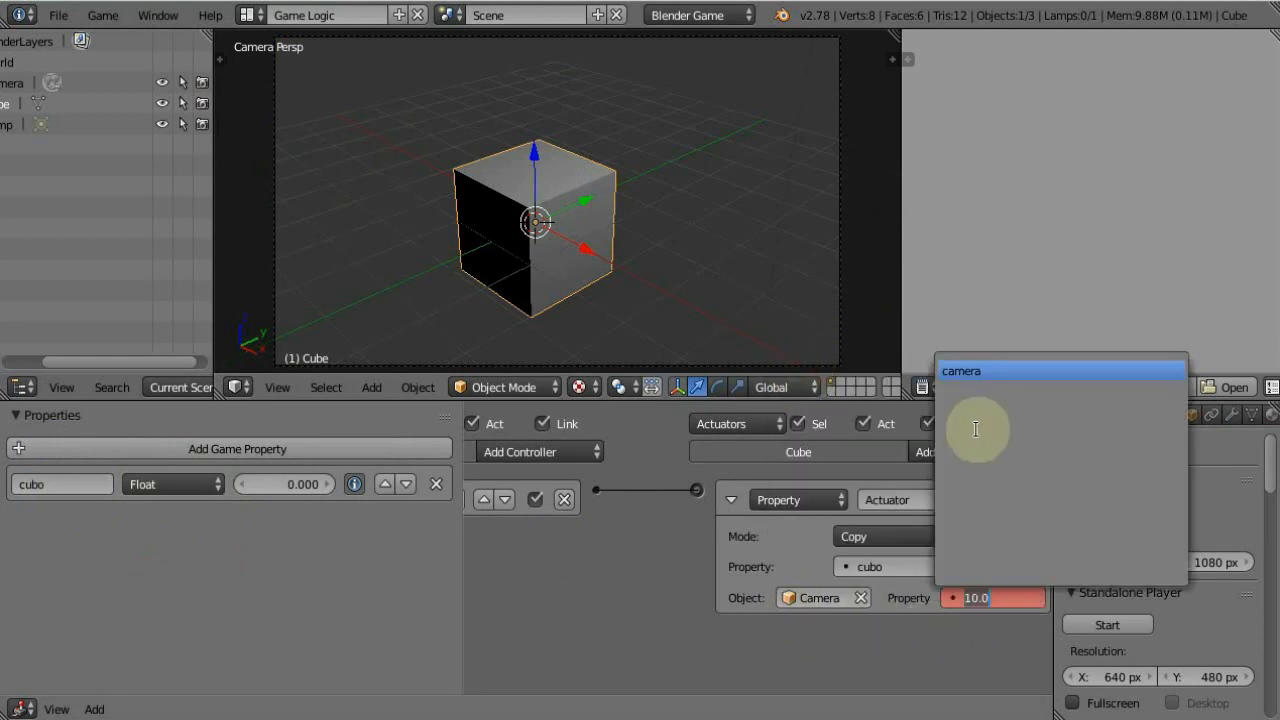
left_click(968, 370)
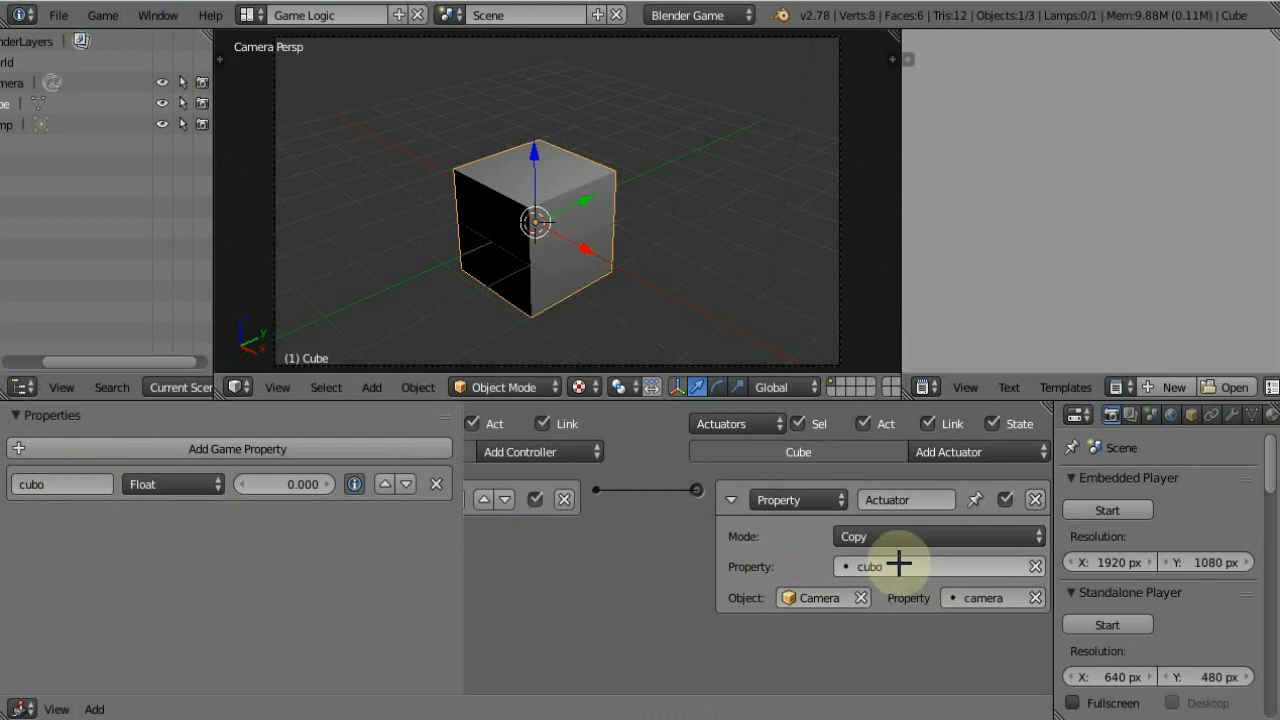
- Run the game to test copying the Camera's property into cubo
left_click(975, 598)
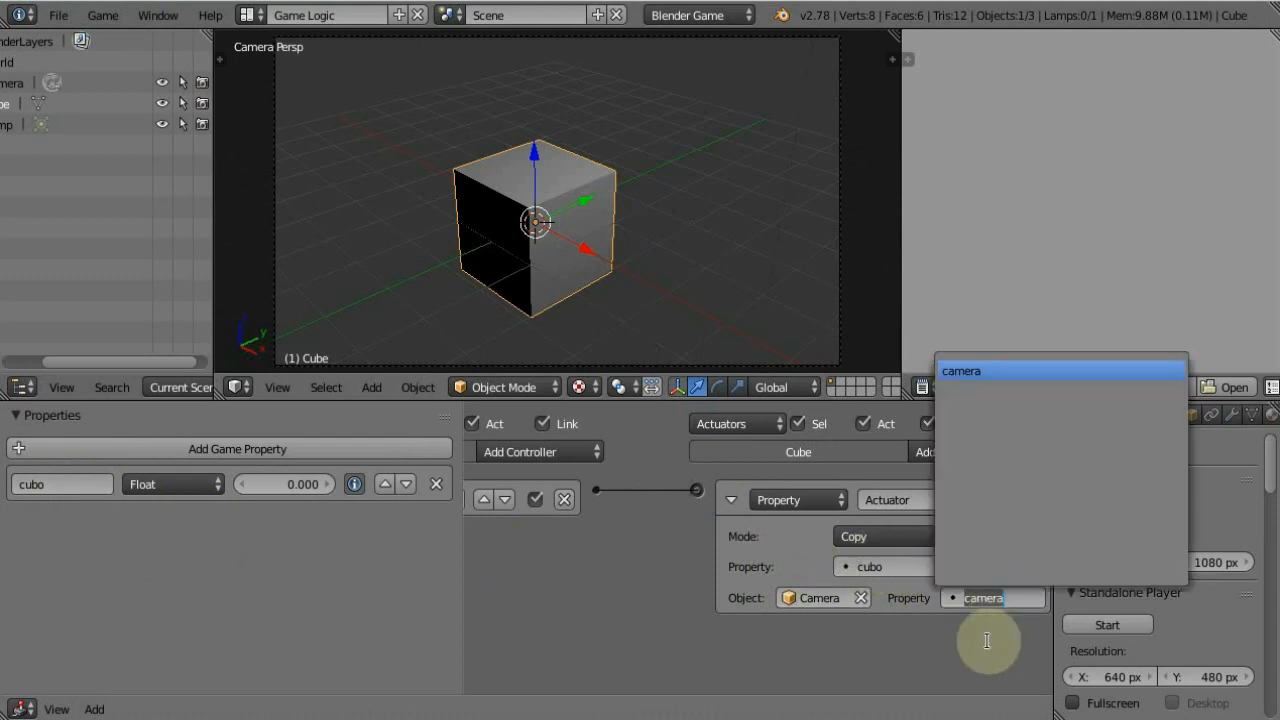
left_click(964, 616)
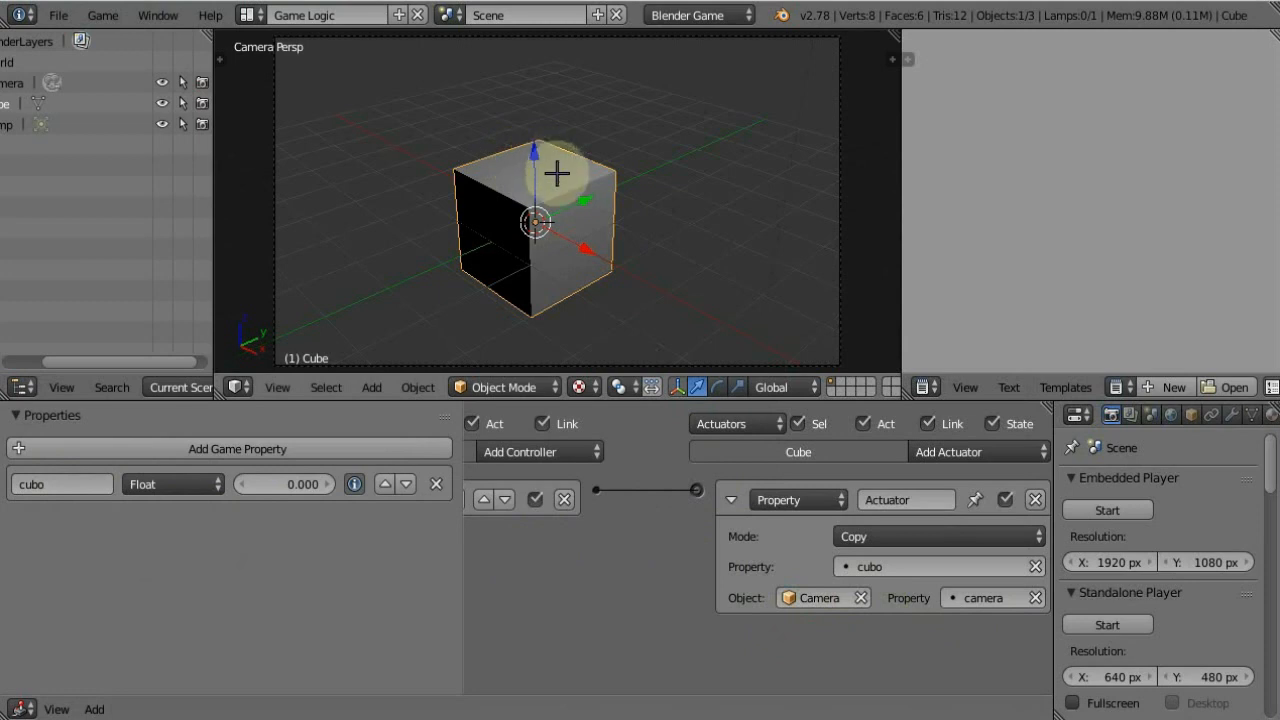
key("p")
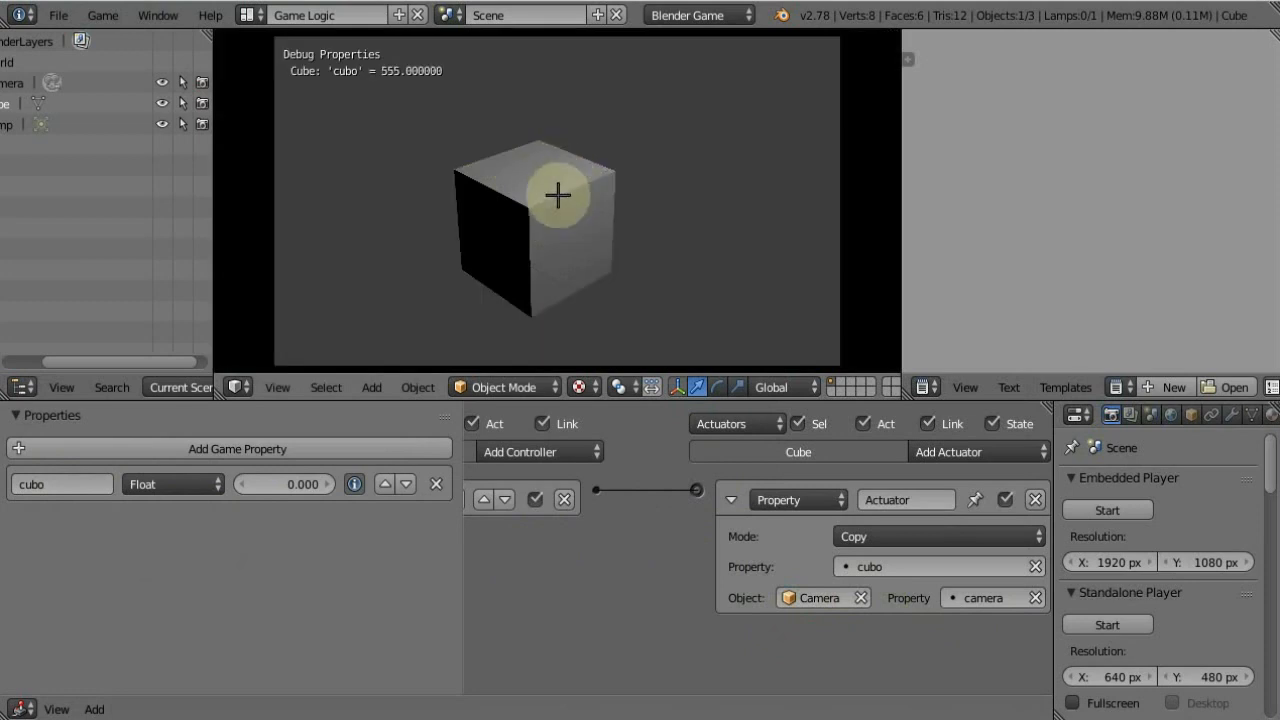
key("Escape")
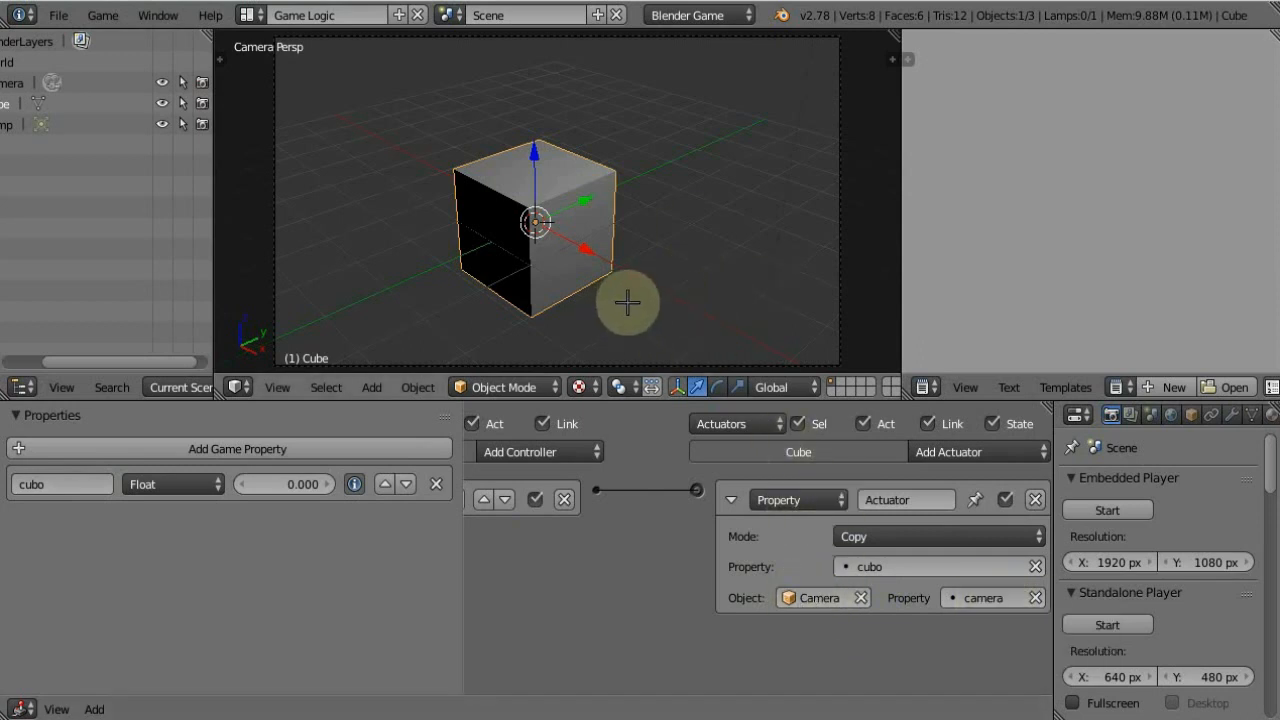
- Change the Property actuator's mode to Toggle and make the cubo property a Boolean
left_click(875, 537)
left_click(857, 433)
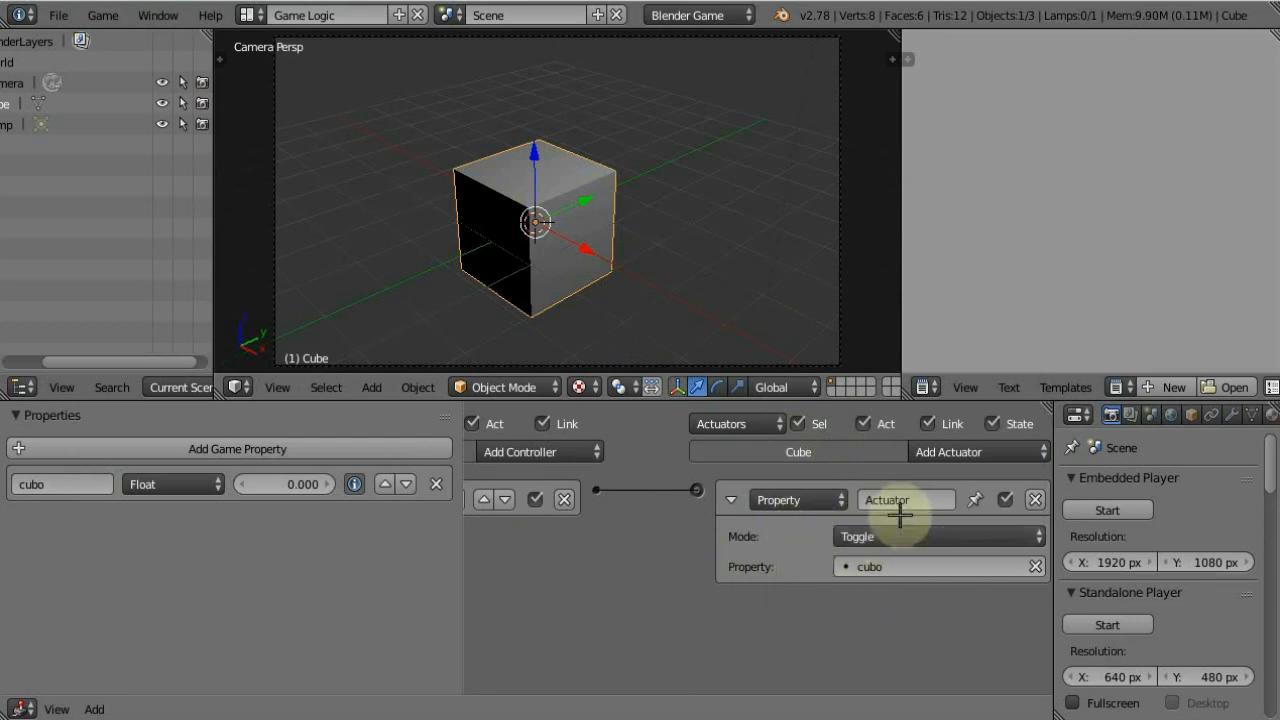
left_click(176, 484)
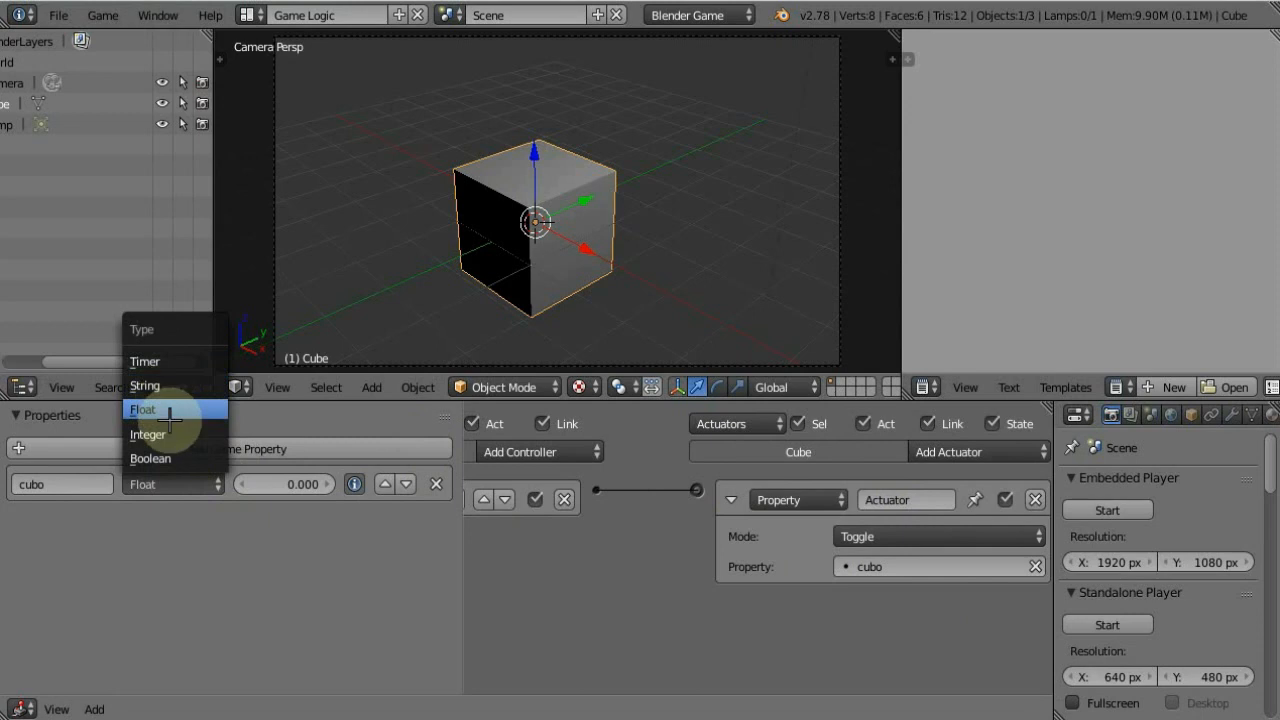
left_click(155, 458)
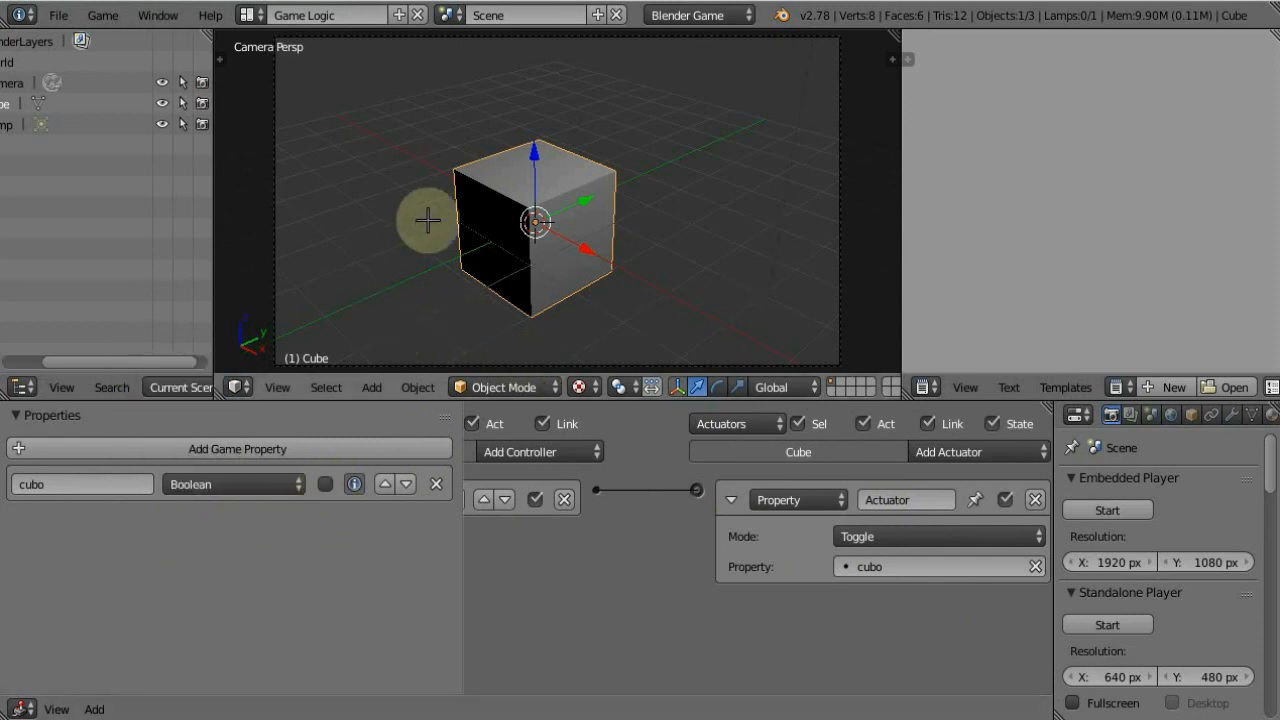
- Run the game to test toggling the Boolean cubo property
key("p")
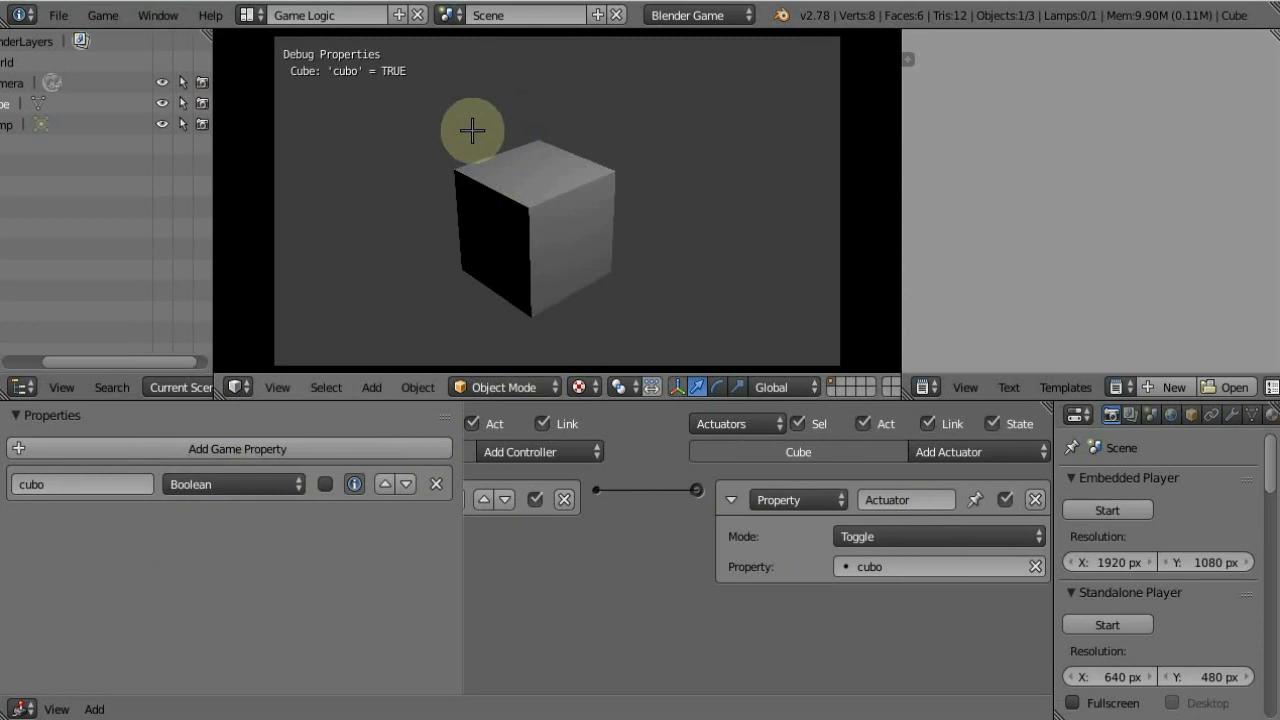
key("Escape")
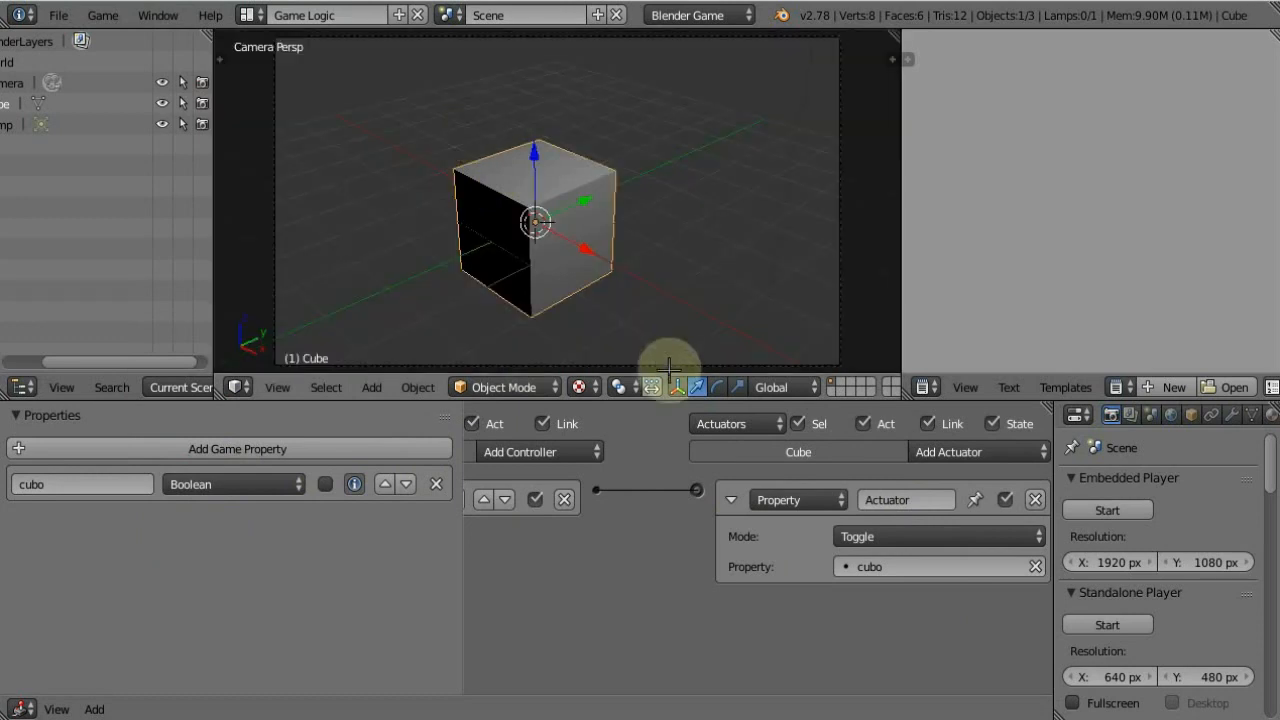
left_click(218, 490)
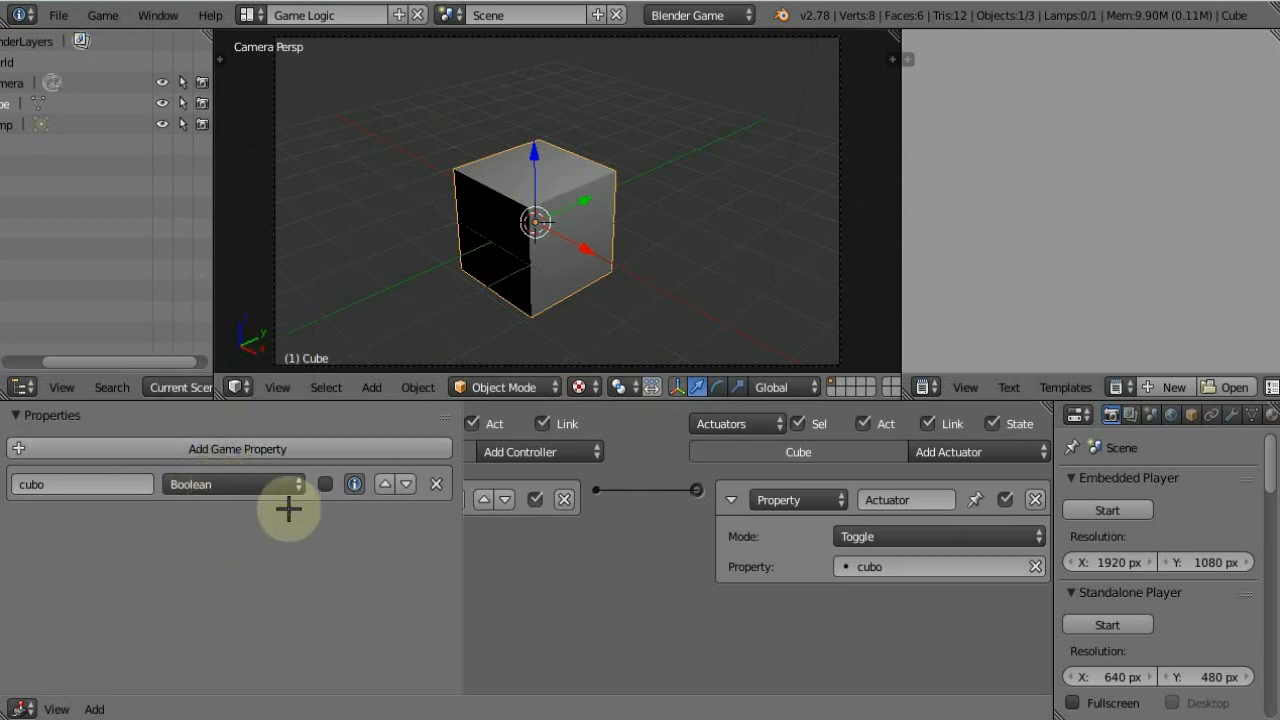
left_click(268, 487)
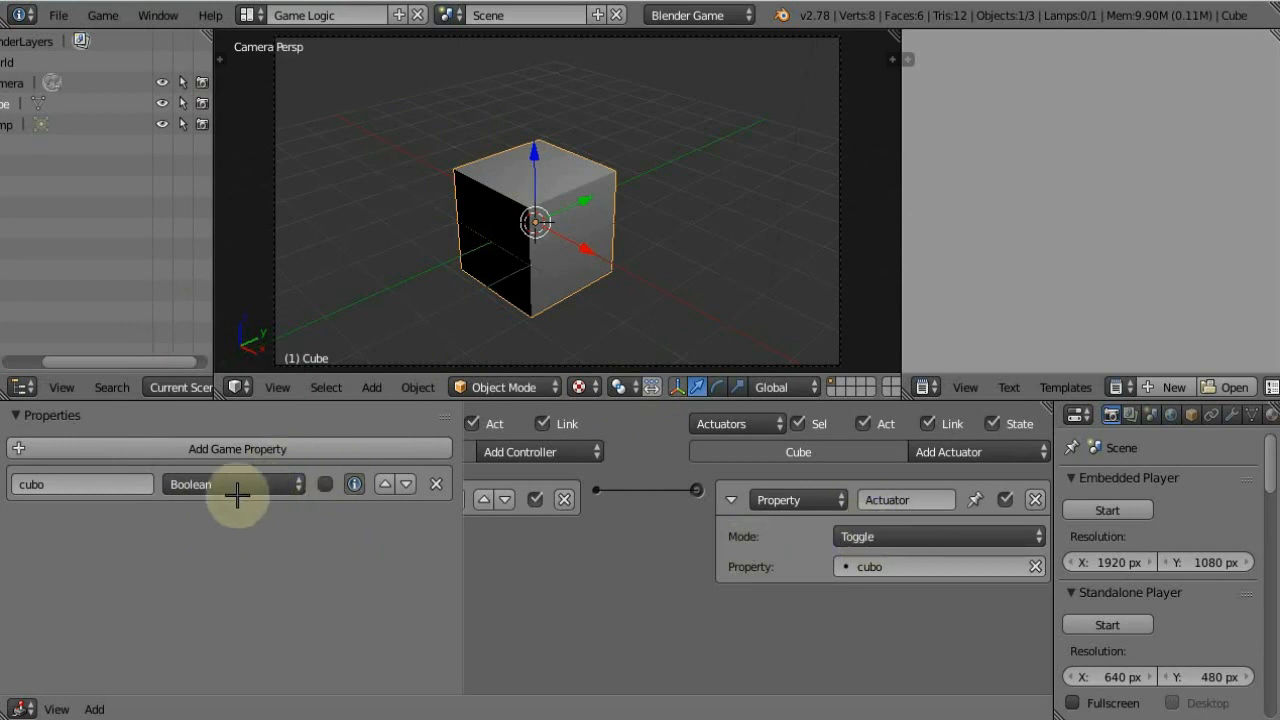
- Change the cubo property's type to Integer and test Toggle mode in the running game
left_click(237, 491)
left_click(203, 436)
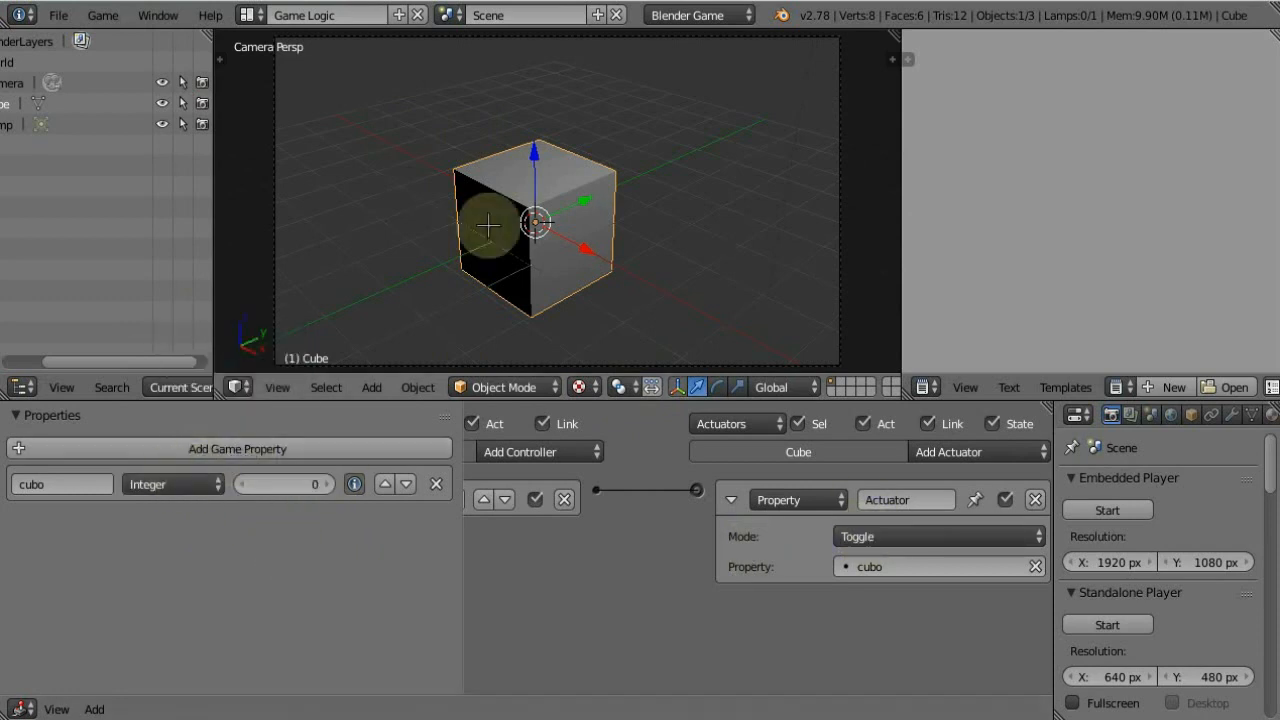
key("p")
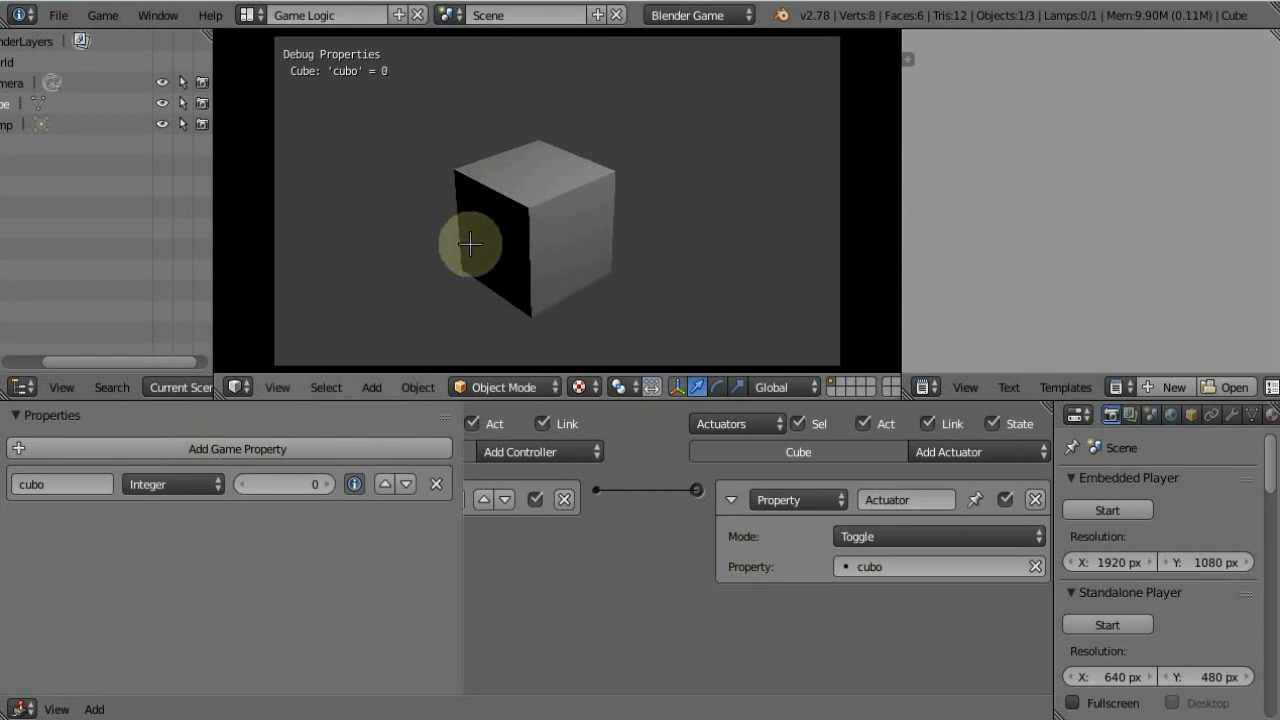
key("Escape")
- Change the cubo property's type to Float and test Toggle mode in the running game
left_click(215, 484)
left_click(166, 409)
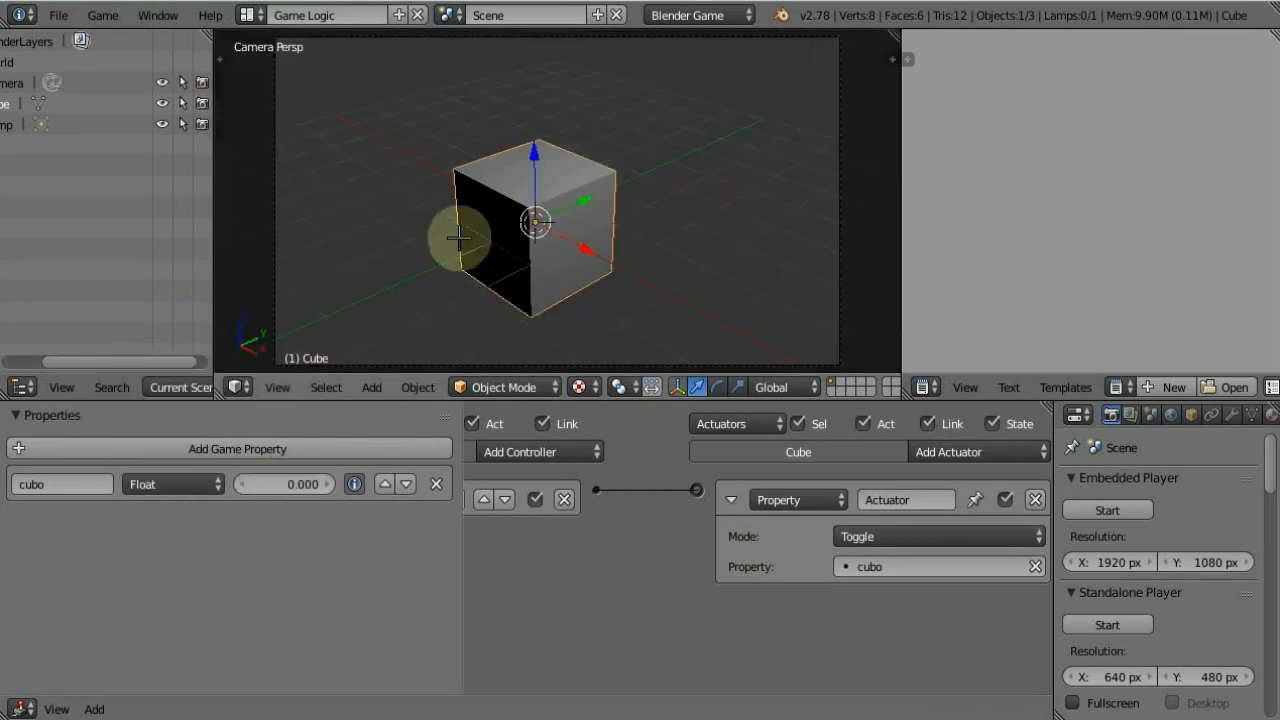
key("p")
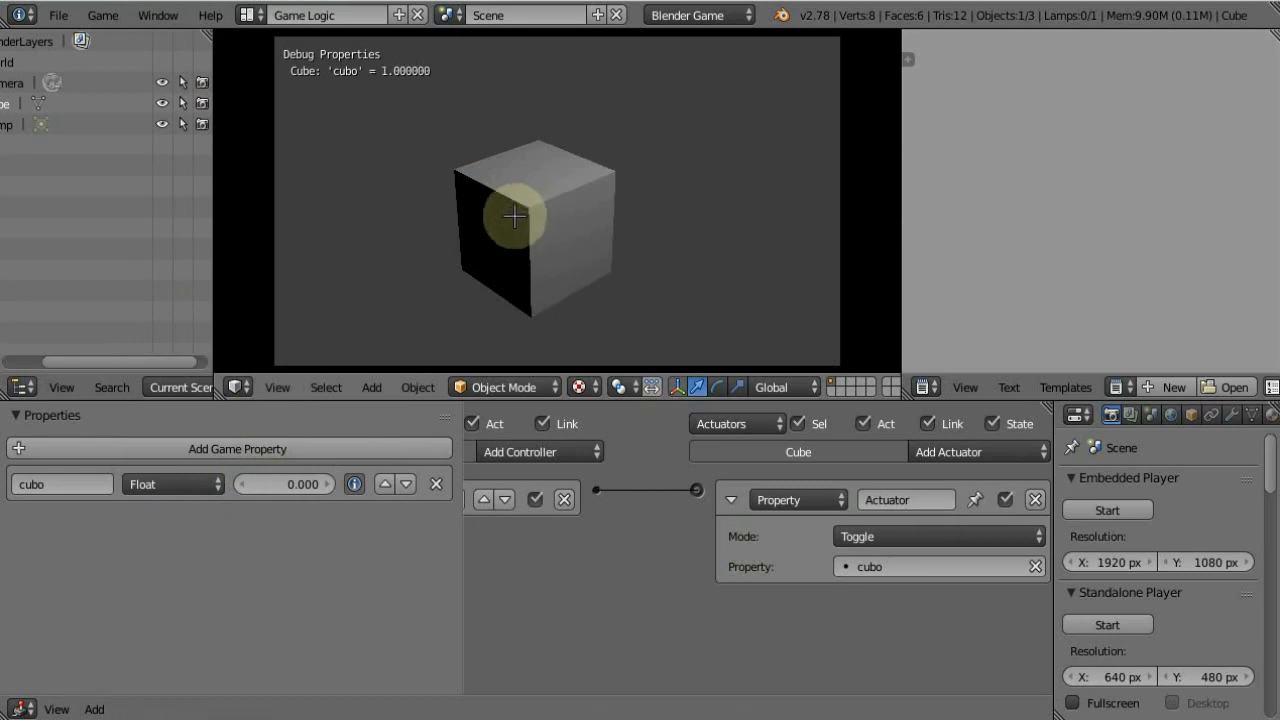
key("Escape")
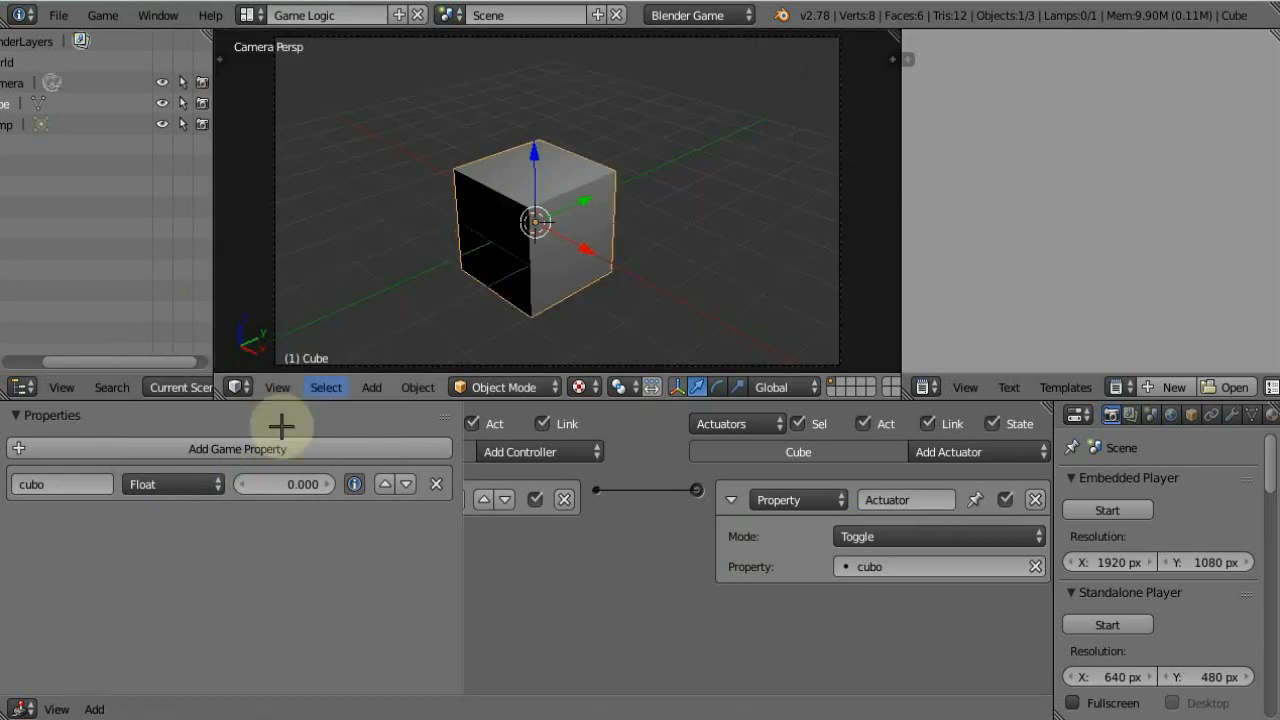
- Set the cubo property's type back to Boolean
left_click(186, 484)
left_click(177, 457)
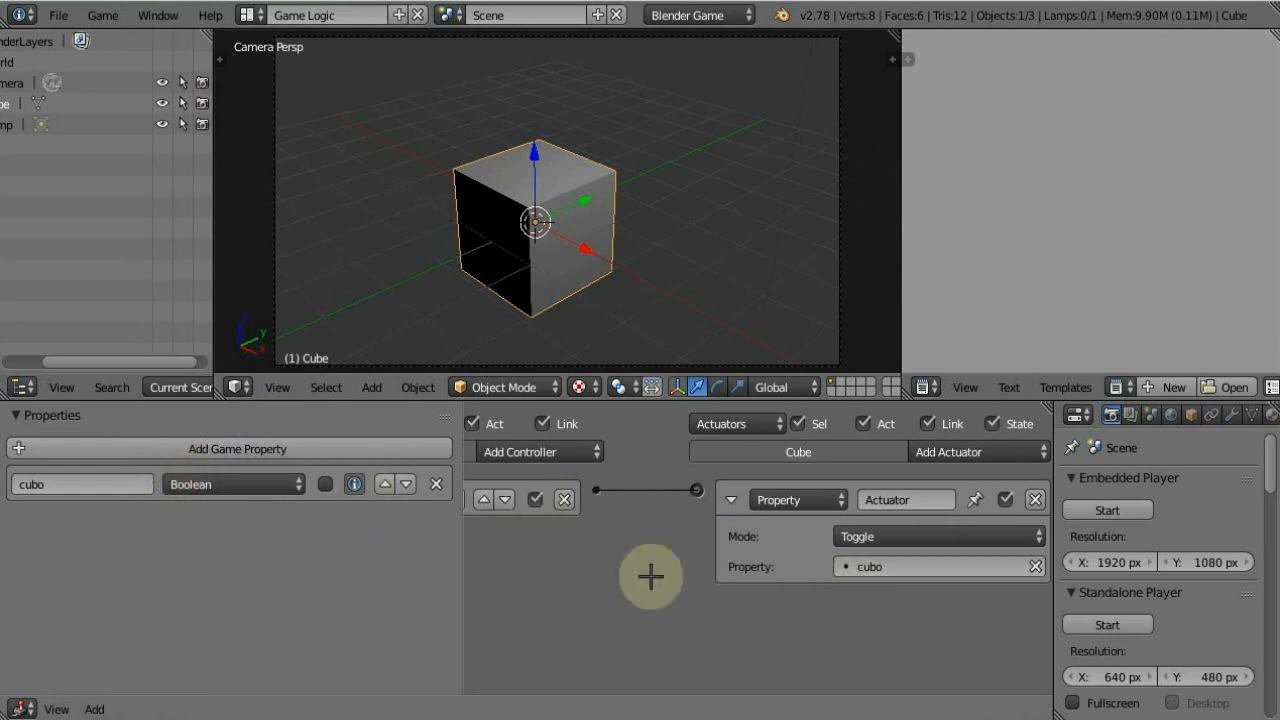
- Set the Property actuator's mode to Level for the cubo property
left_click(912, 533)
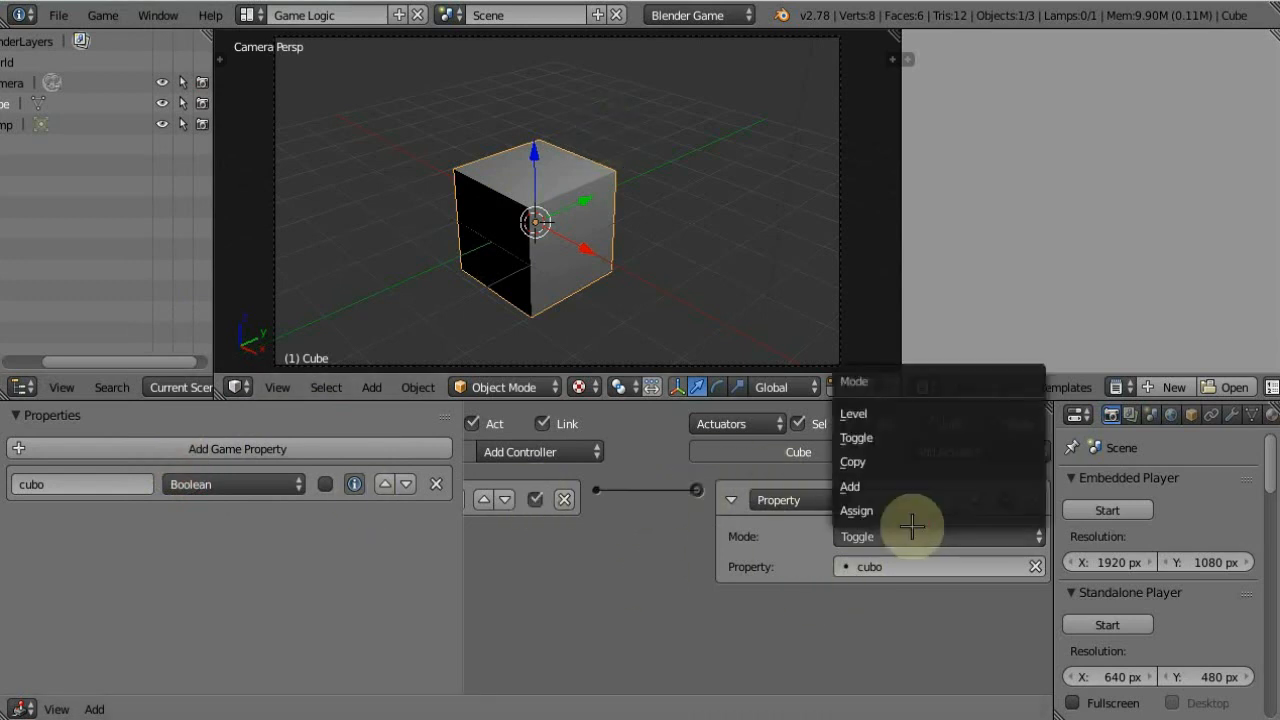
left_click(866, 413)
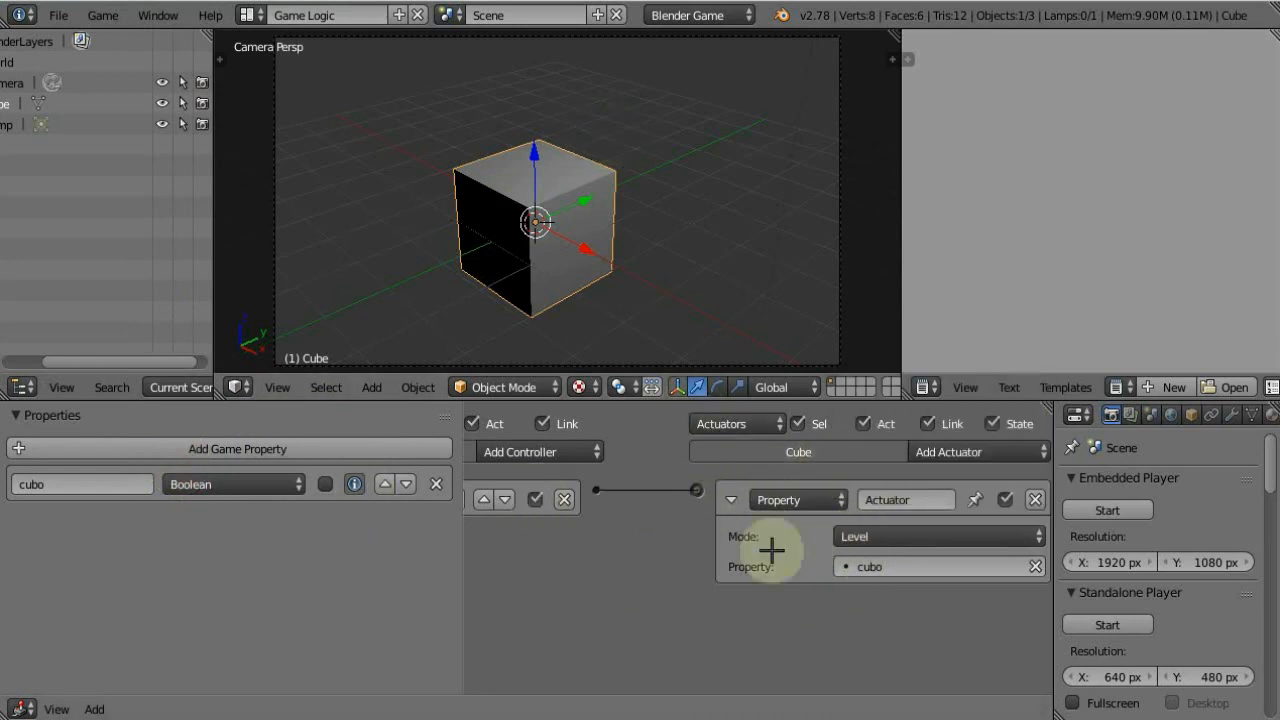
middle_click_drag(894, 534, 854, 529)
left_click(835, 540)
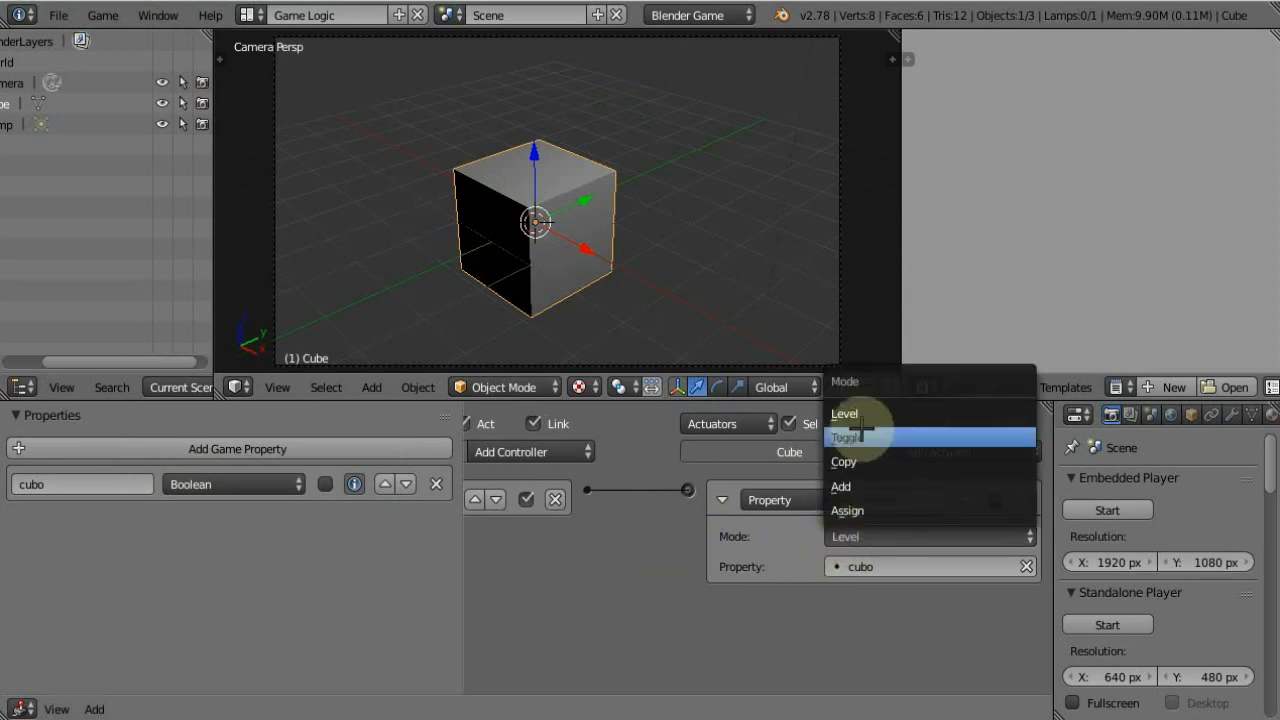
left_click(845, 531)
- Run the game to test Level mode on the Boolean cubo property, and stop it
middle_click_drag(540, 549, 943, 590)
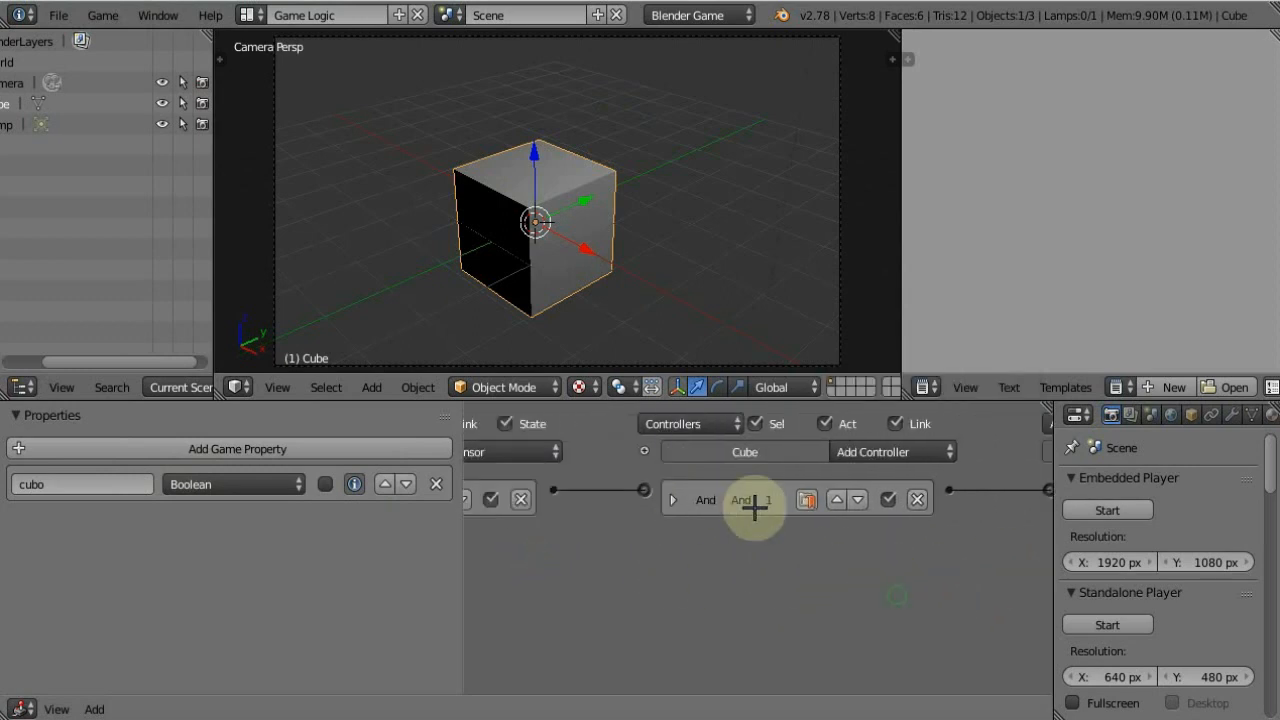
middle_click_drag(911, 537, 668, 505)
middle_click_drag(850, 588, 679, 569)
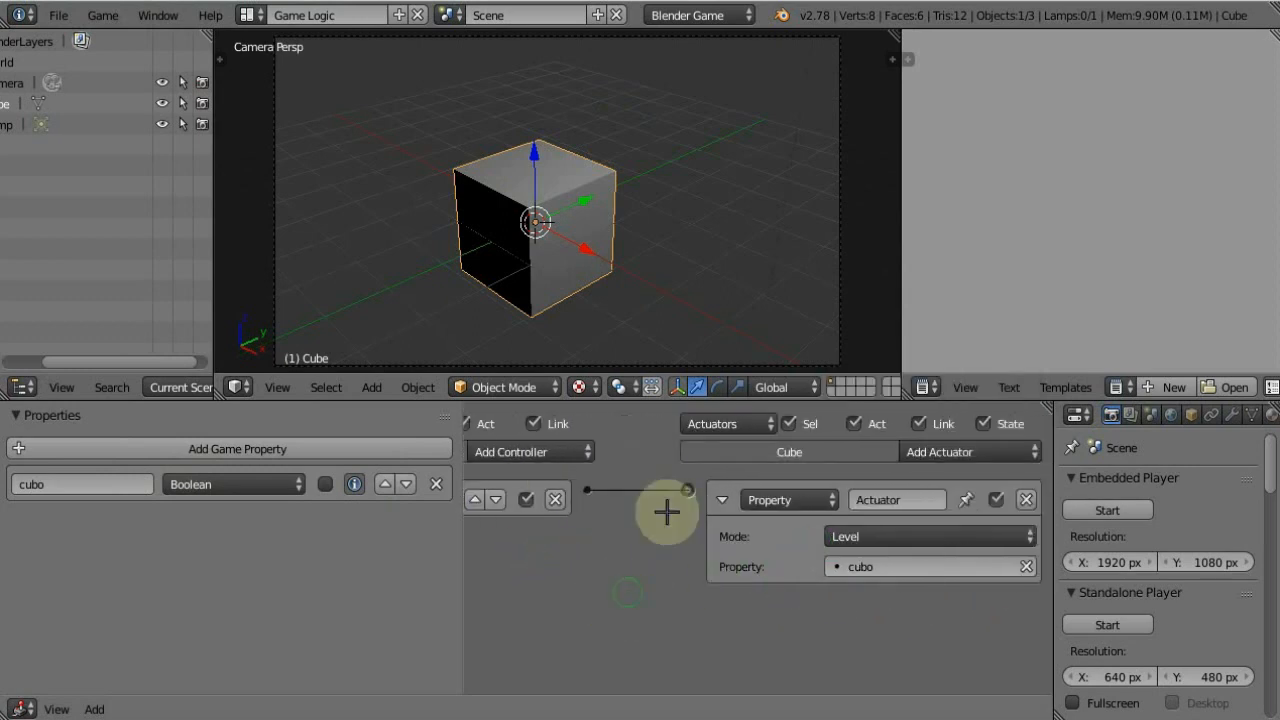
key("p")
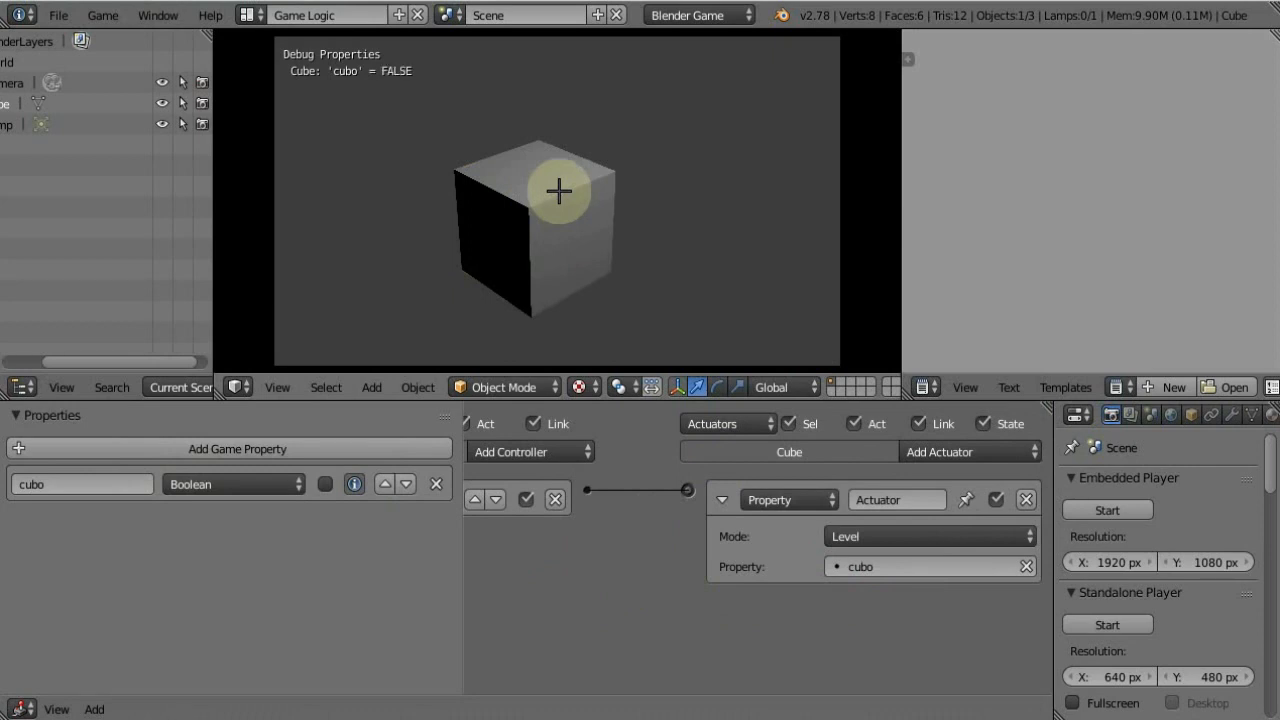
key("Escape")
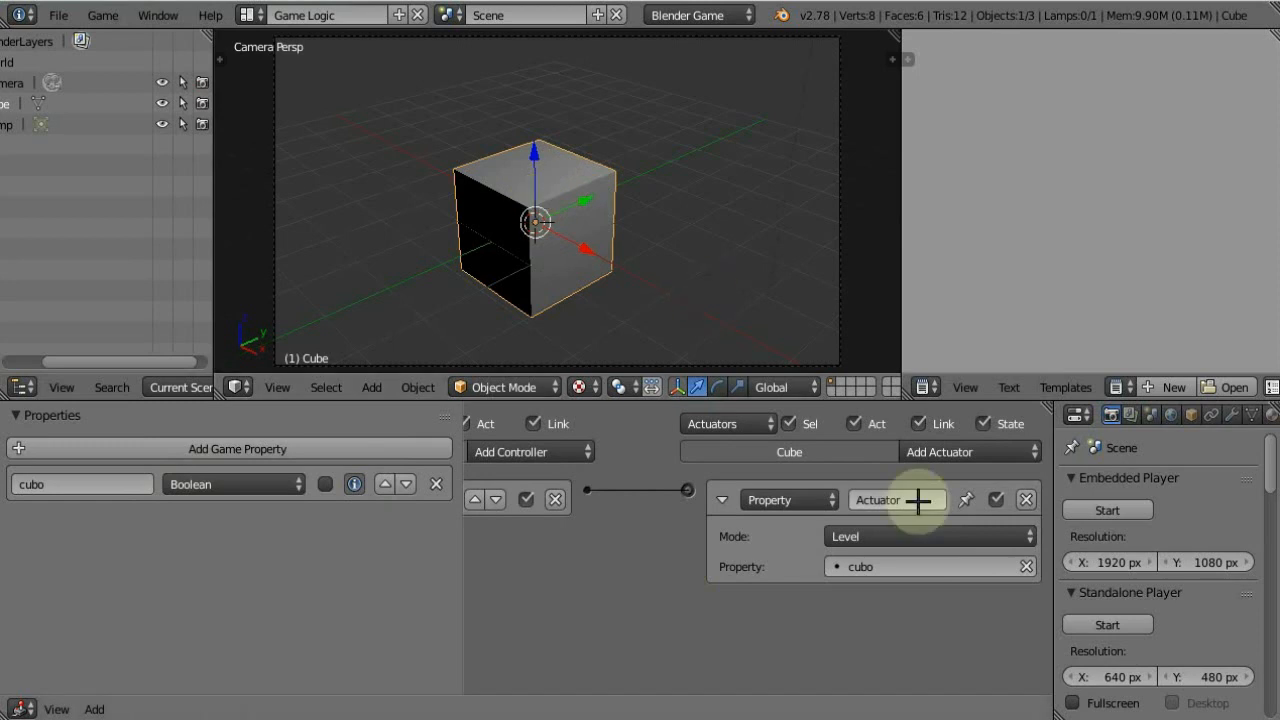
middle_click_drag(755, 580, 574, 537)
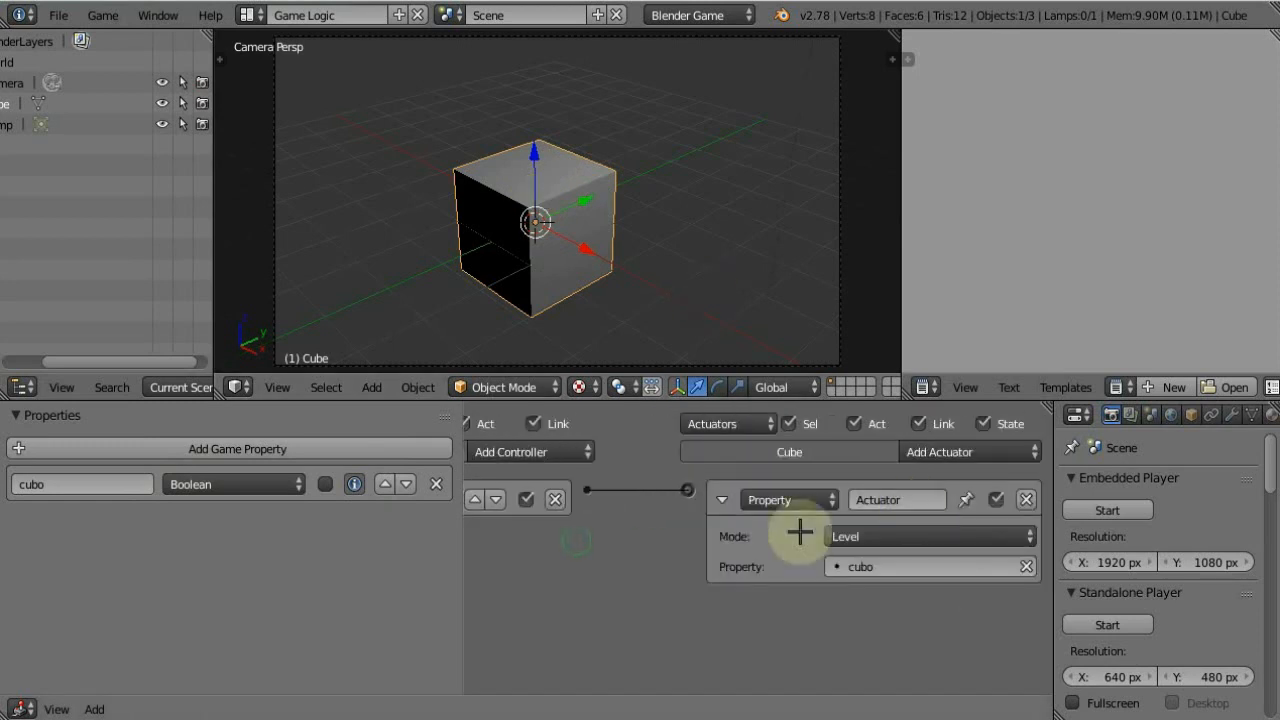
- Change the cube's actuator type to Random with the Bool Constant distribution
left_click(827, 500)
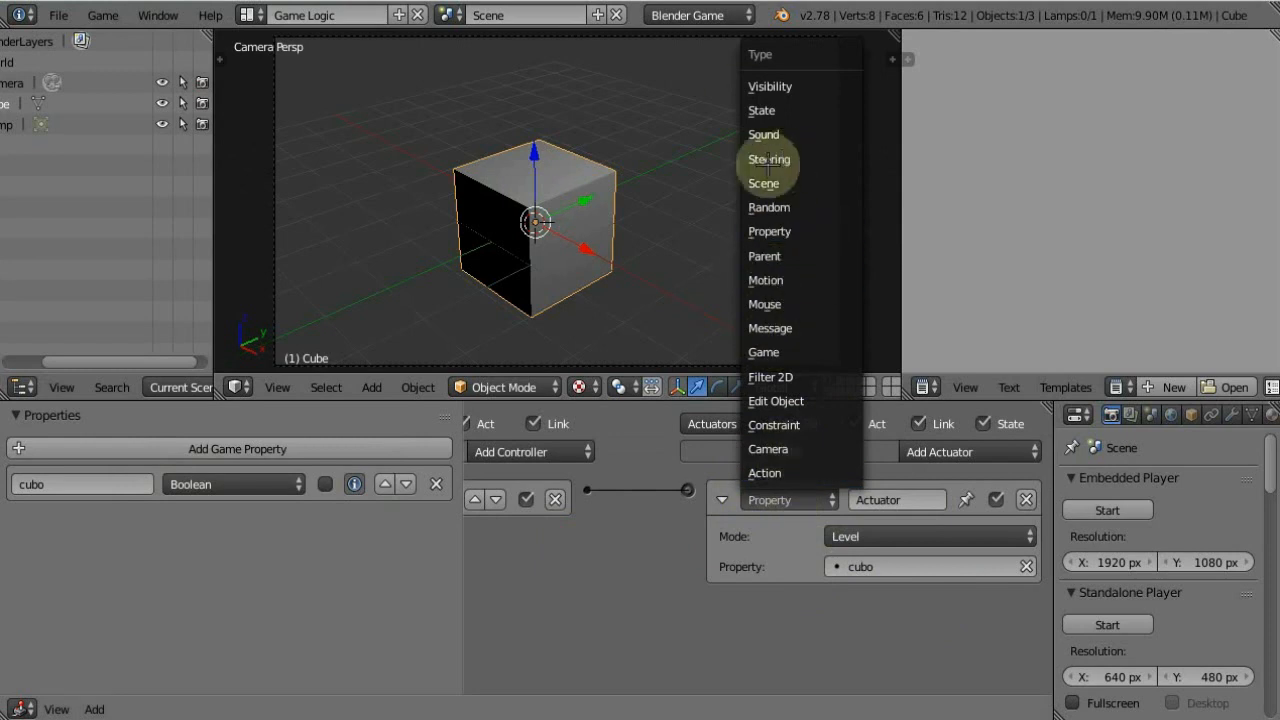
left_click(769, 207)
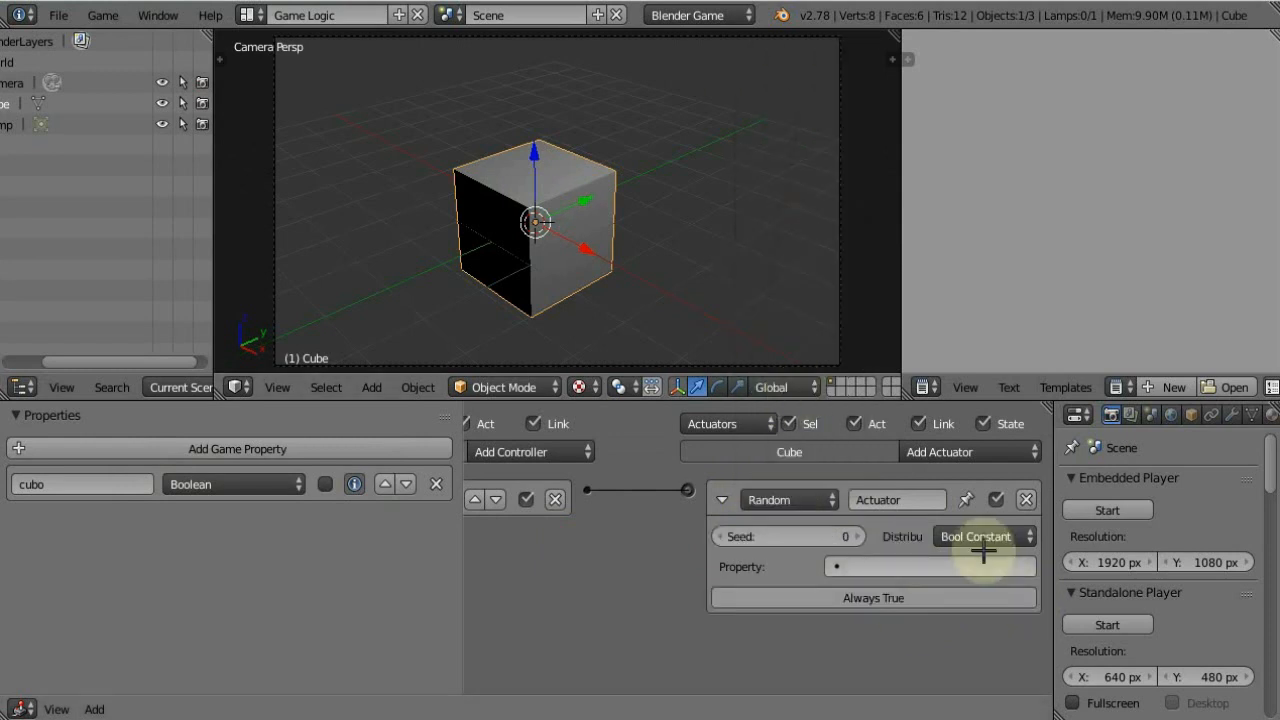
left_click(988, 538)
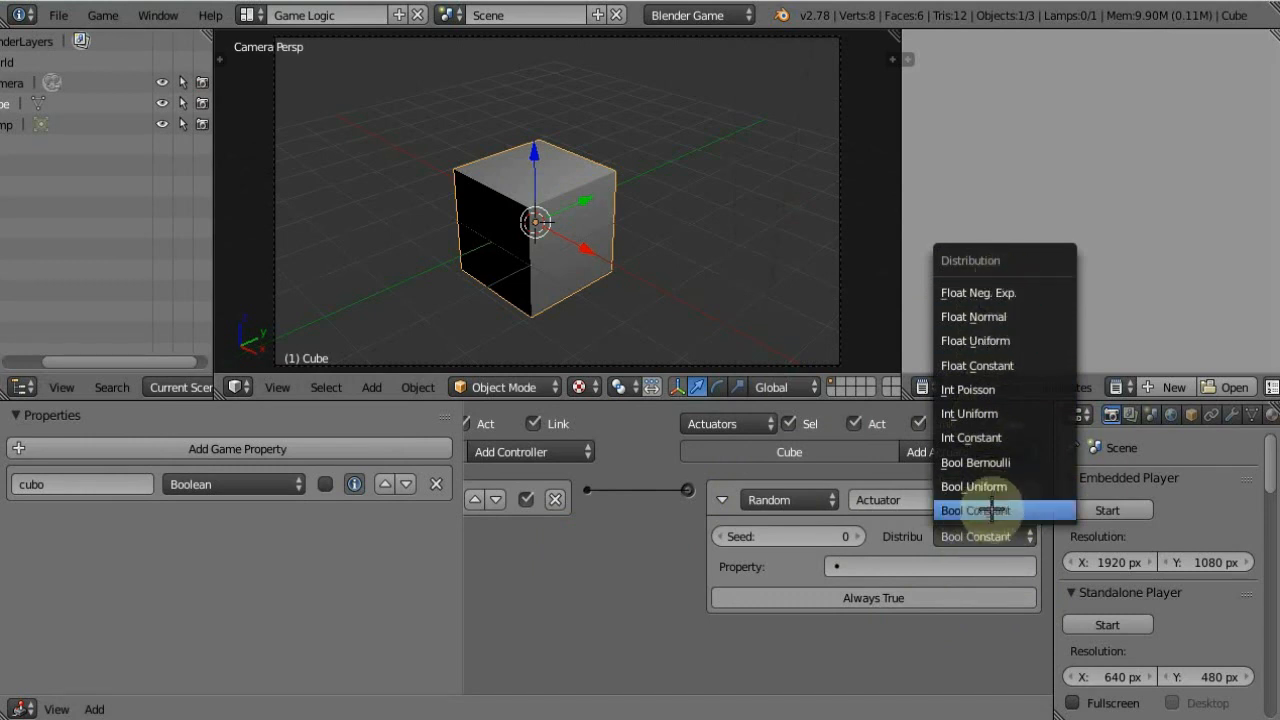
left_click(975, 512)
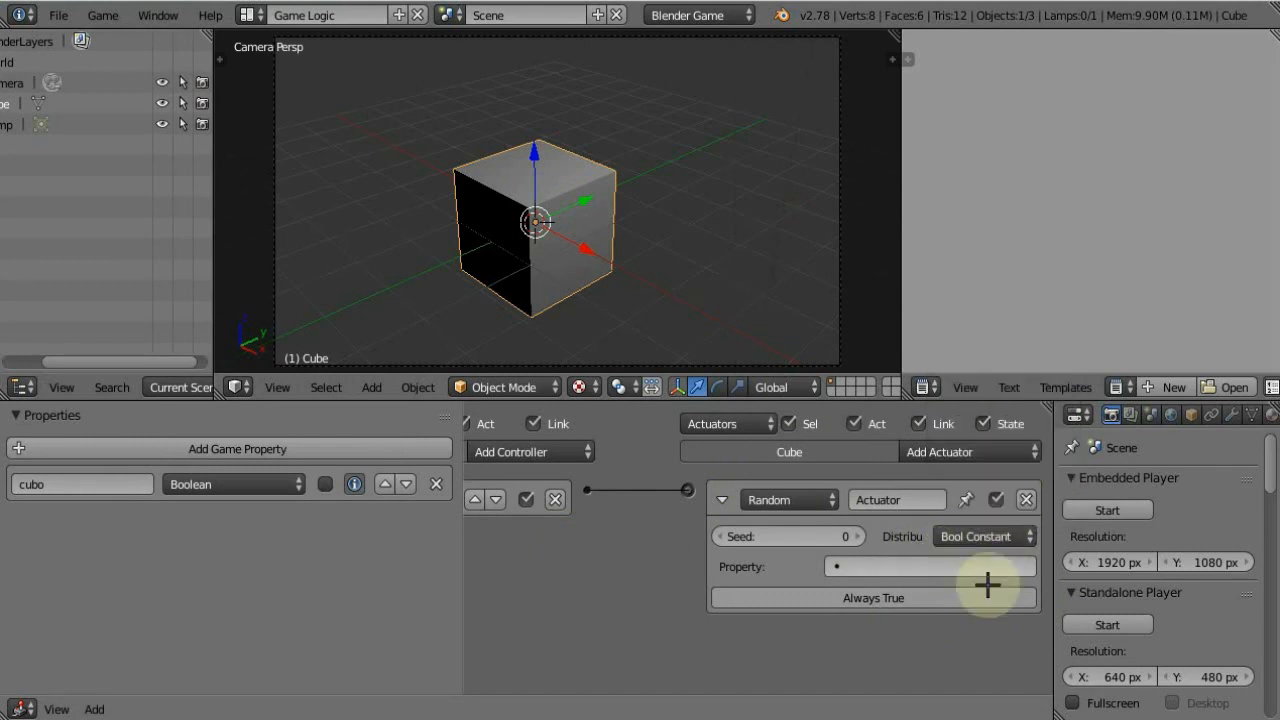
left_click(968, 536)
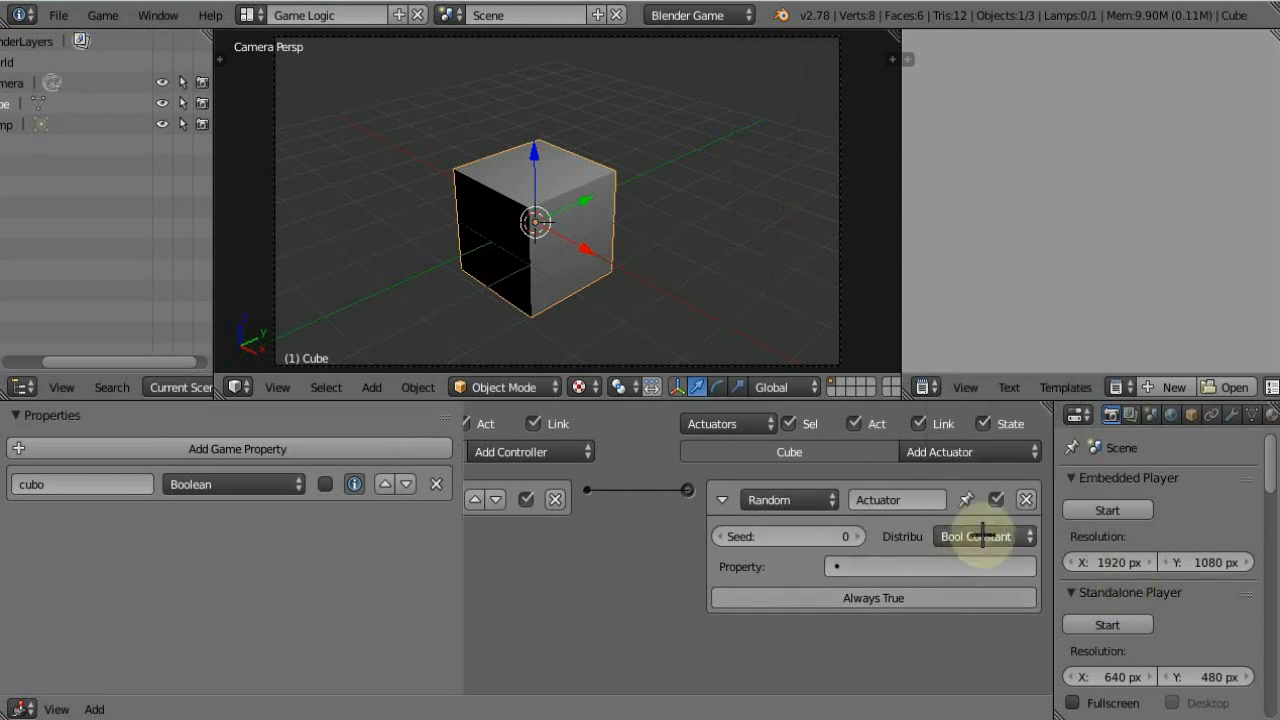
left_click(980, 536)
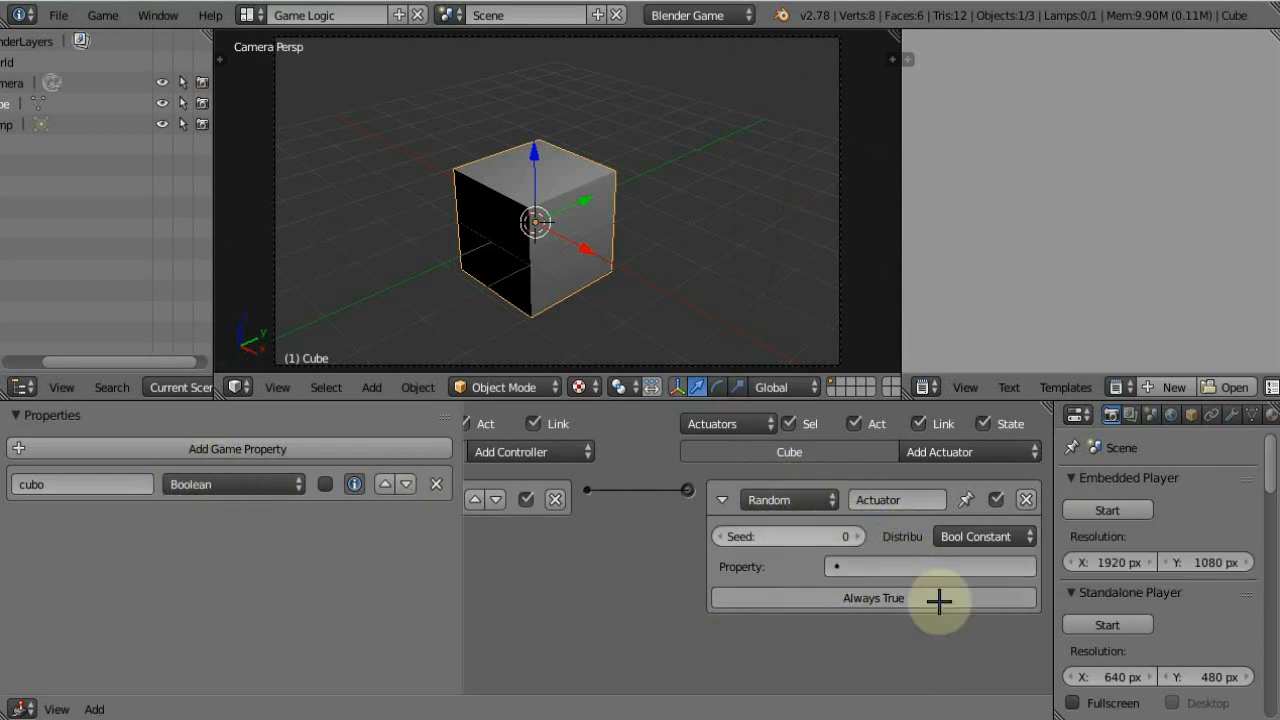
- Assign cubo as the Random actuator's target property
left_click(935, 566)
left_click(866, 345)
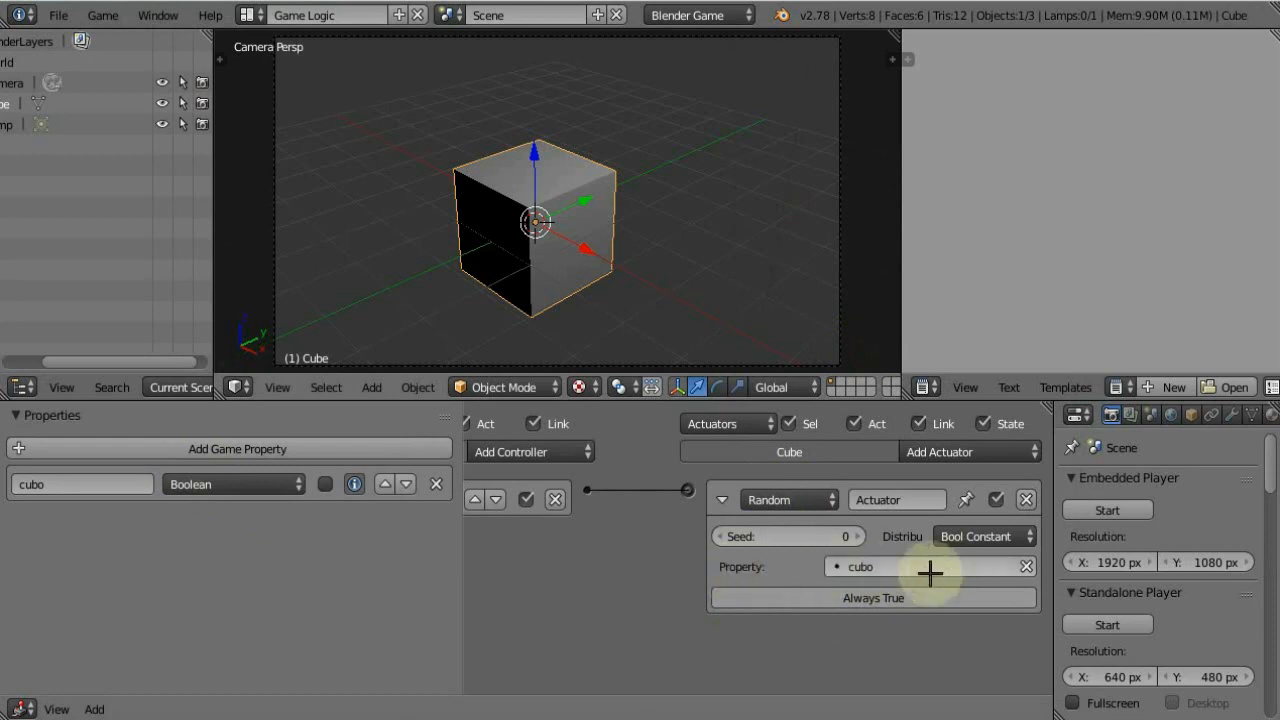
left_click(900, 567)
left_click(808, 562)
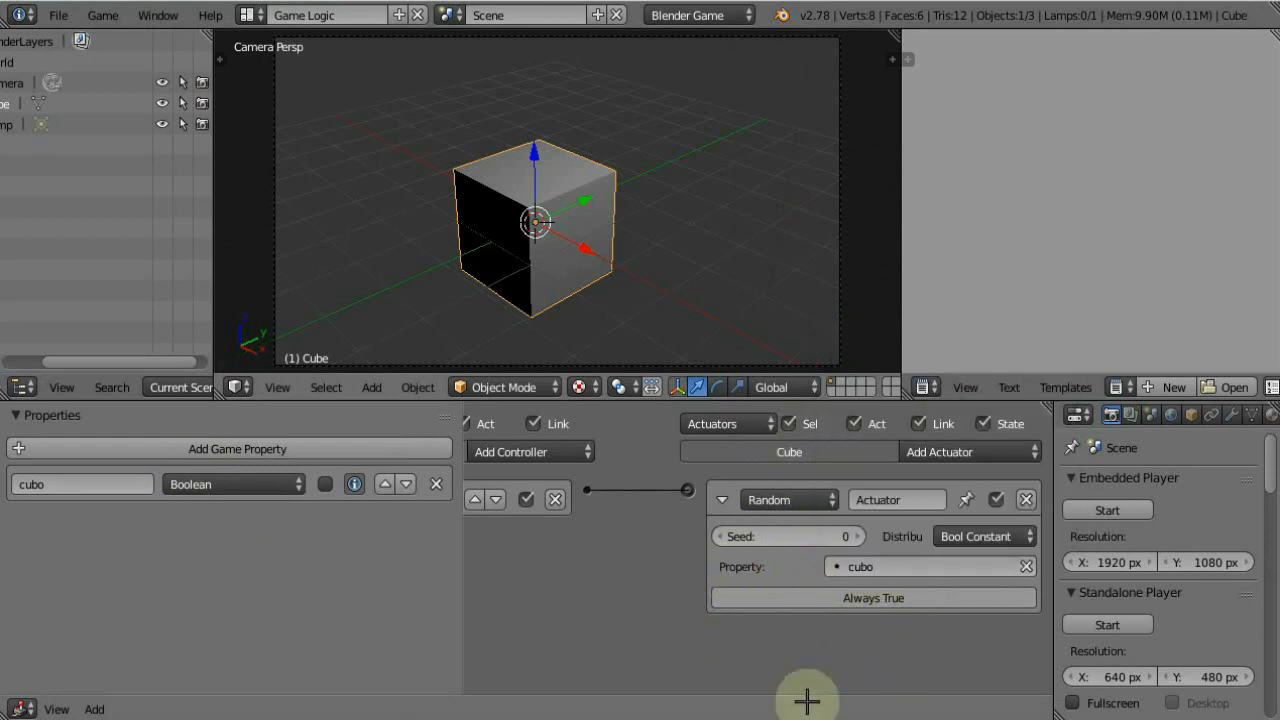
- Enable Always True on the Random actuator and test the Bool Constant distribution in the running game
left_click(880, 606)
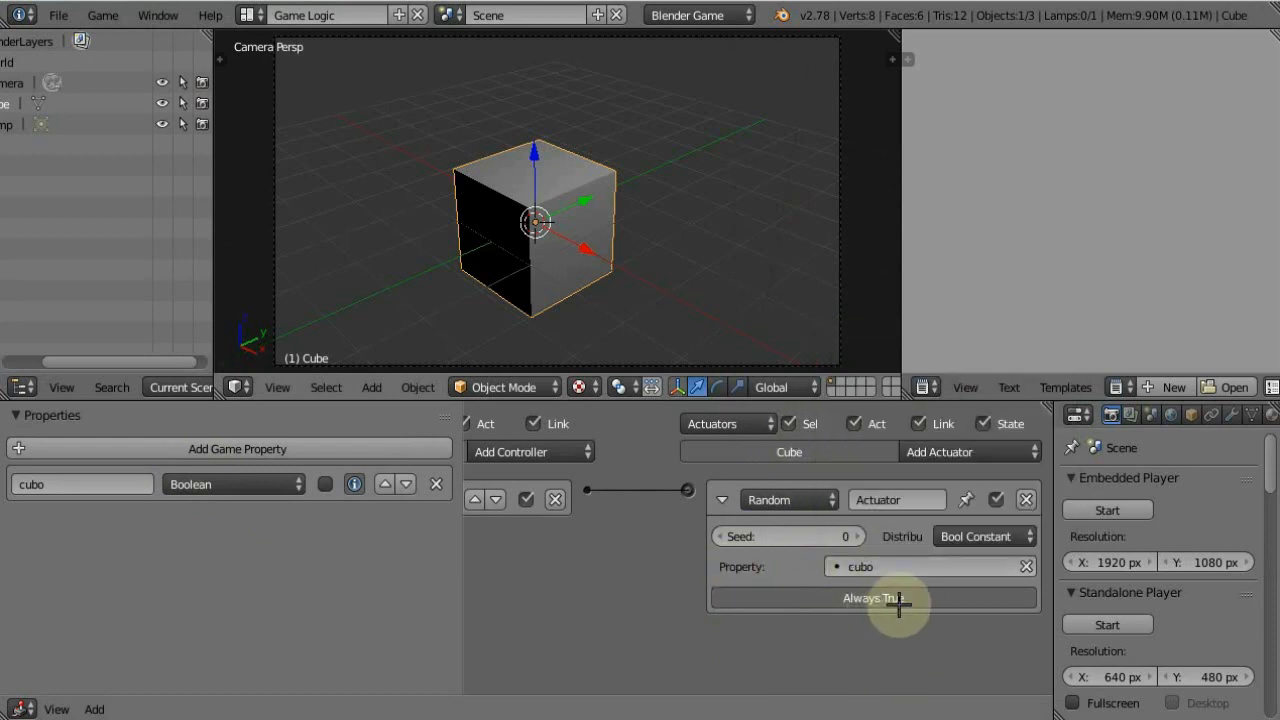
key("p")
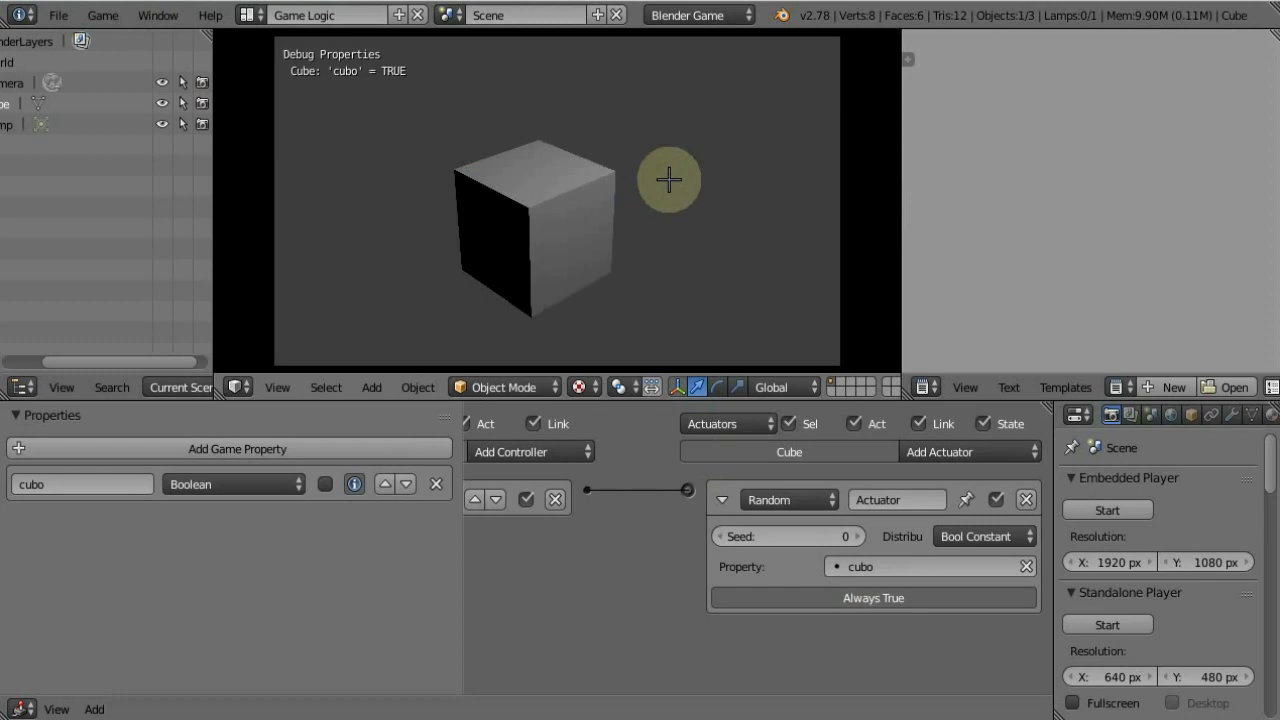
key("Escape")
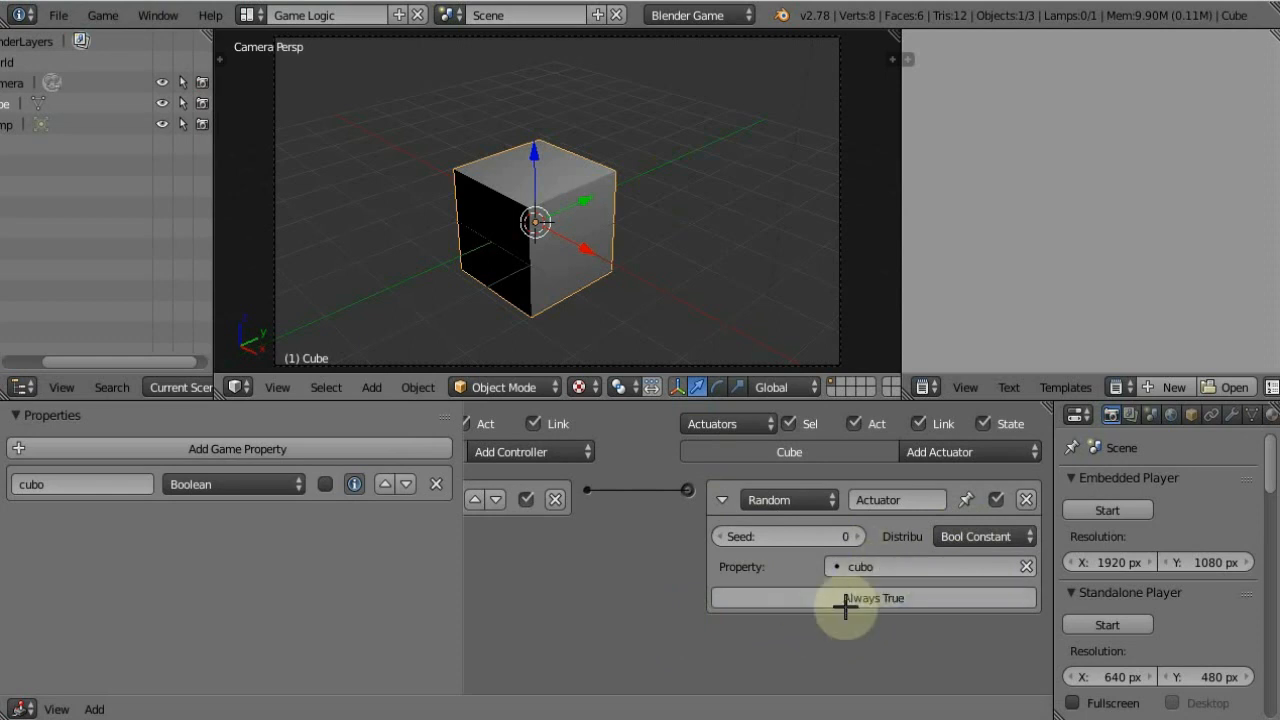
- Try the Int Constant distribution on the Random actuator and return to Bool Constant
left_click(992, 537)
left_click(970, 437)
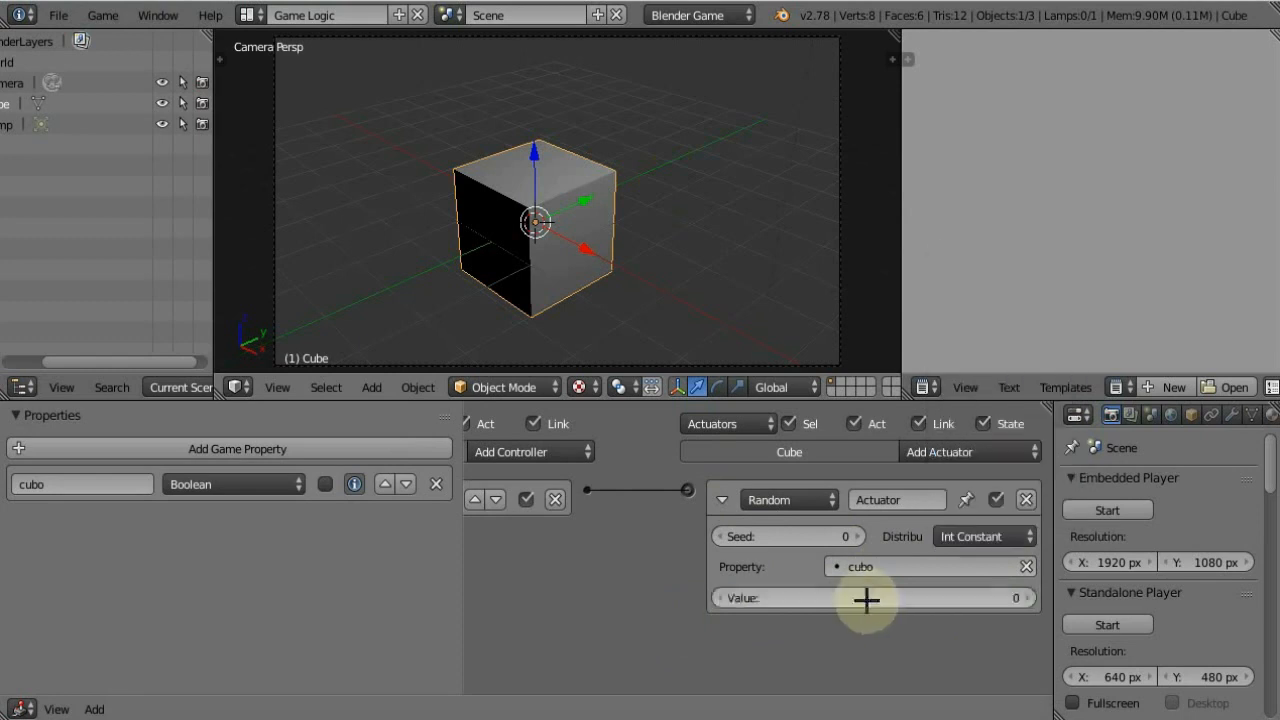
left_click(971, 536)
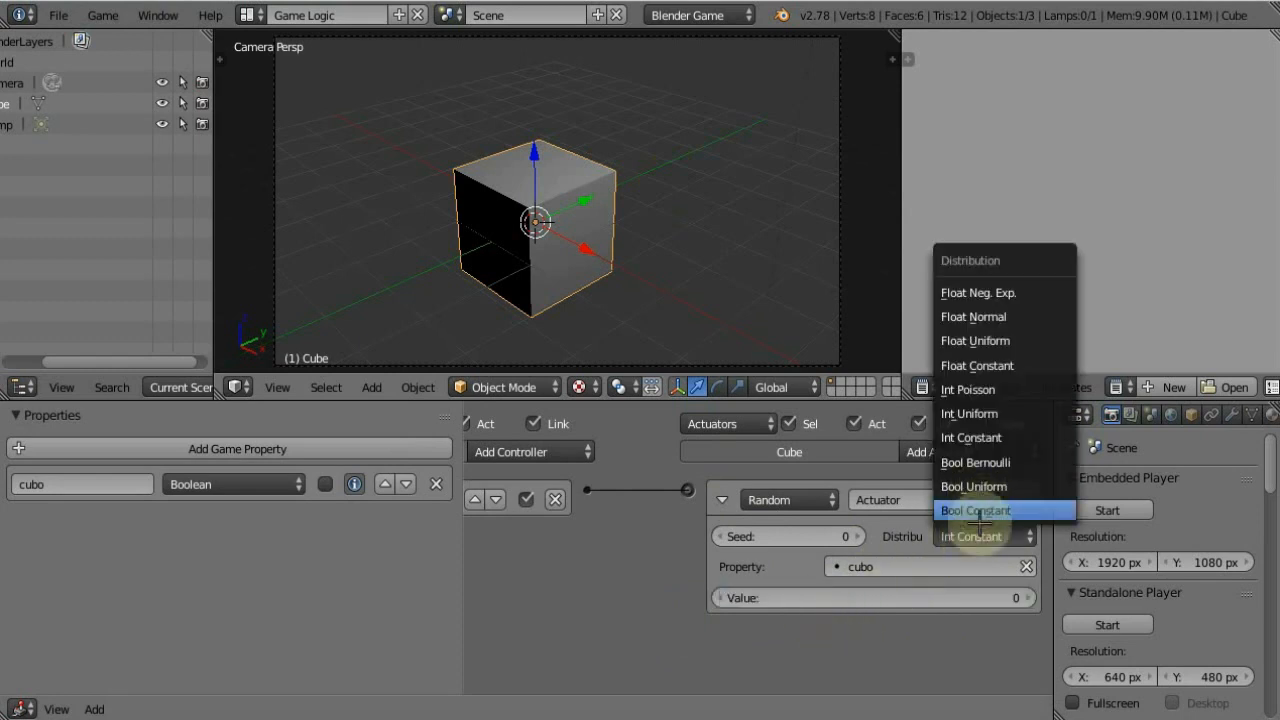
left_click(990, 511)
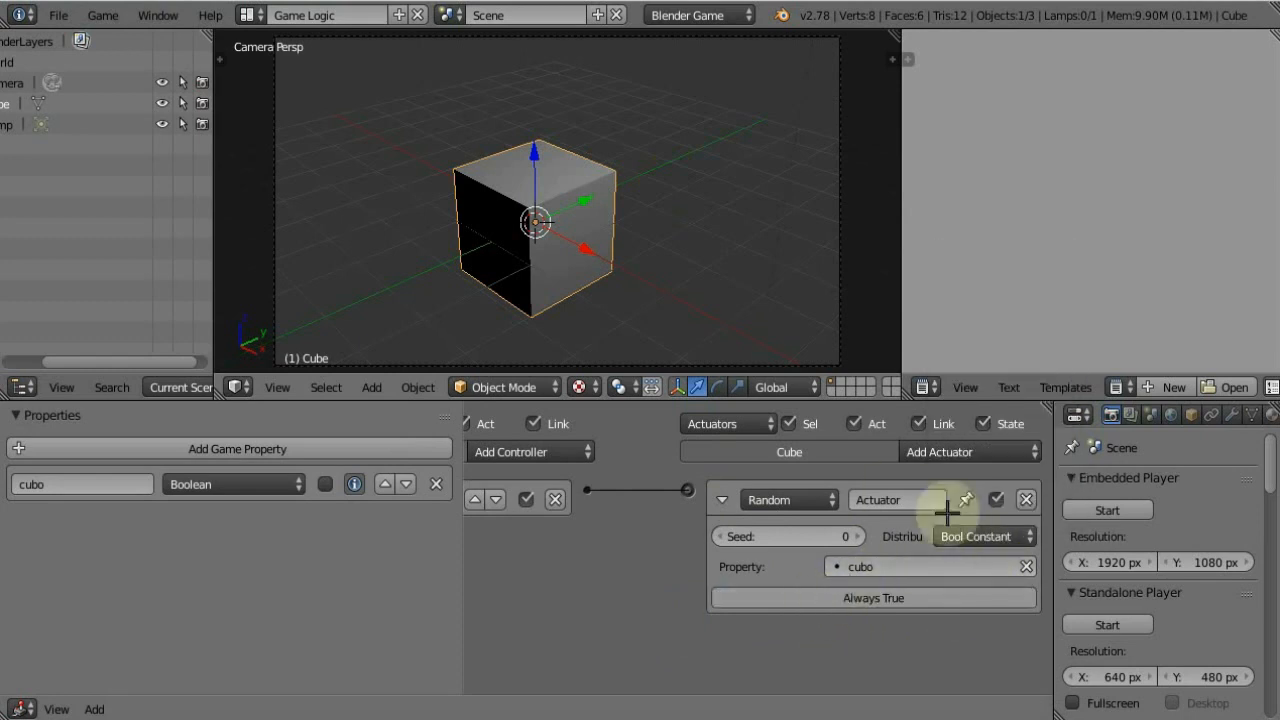
left_click(789, 502)
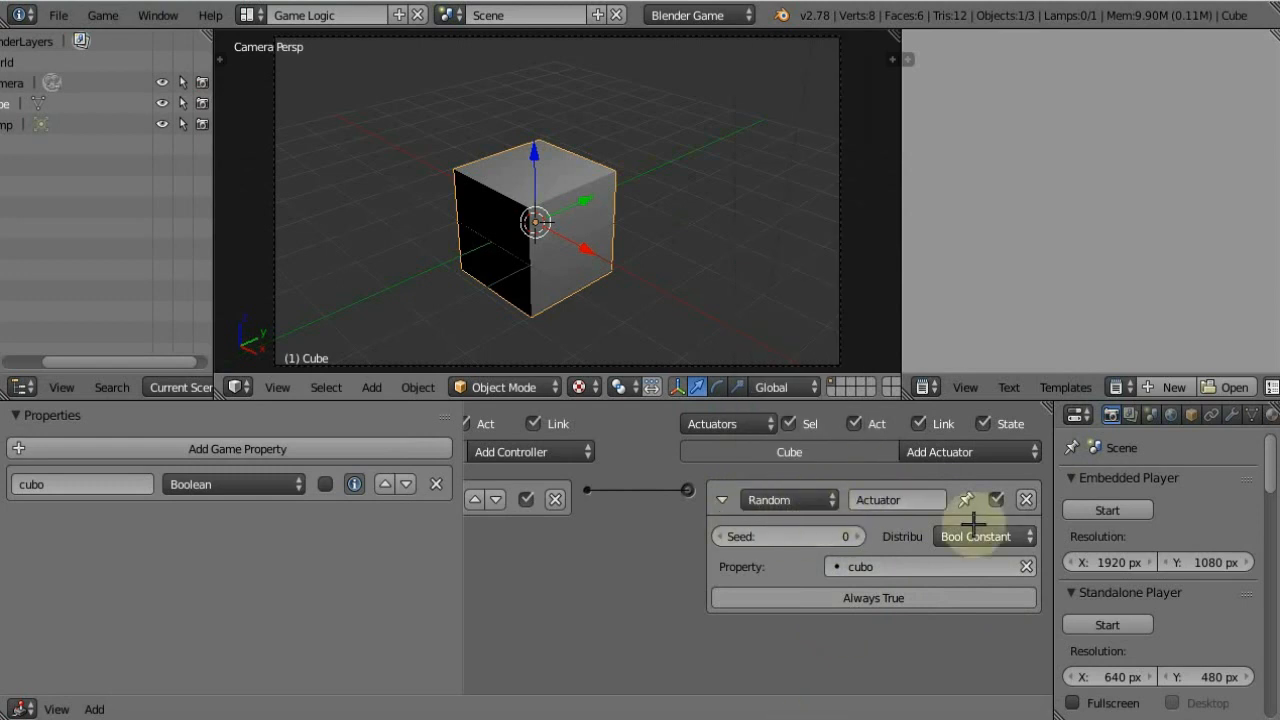
left_click(976, 538)
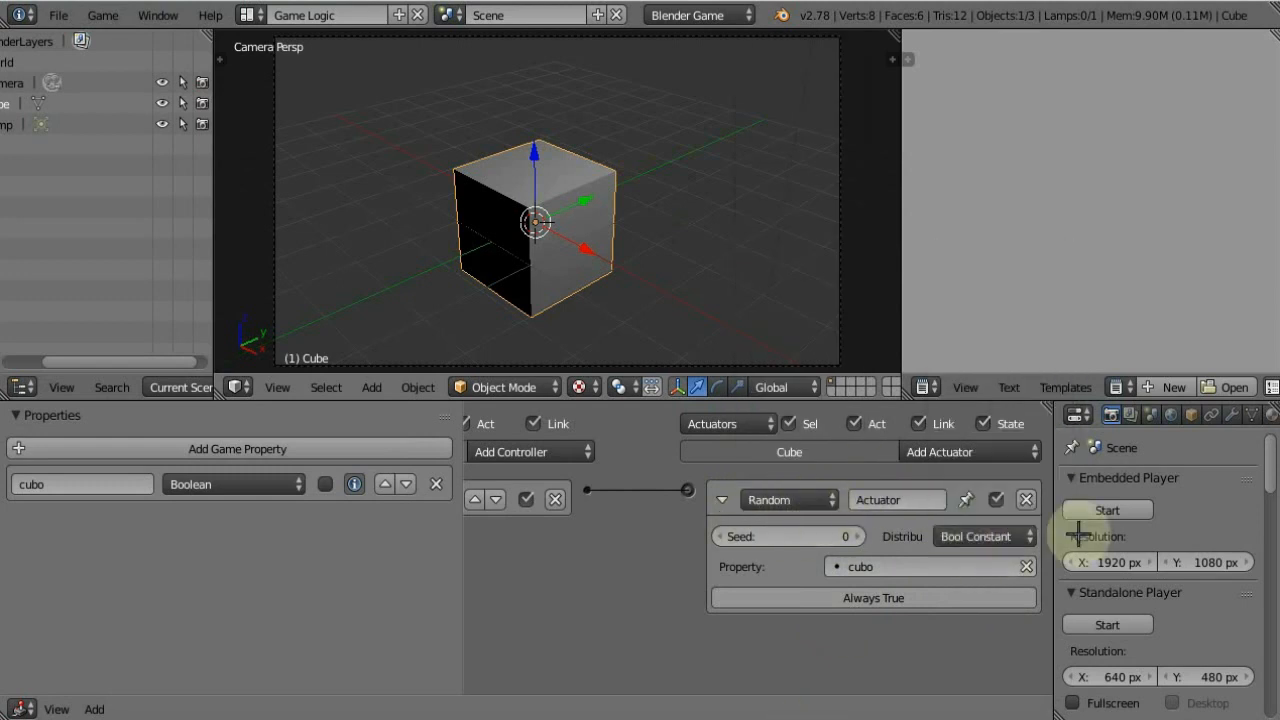
- Set the Random actuator's distribution to Bool Uniform and test it in the running game
left_click(971, 536)
left_click(975, 486)
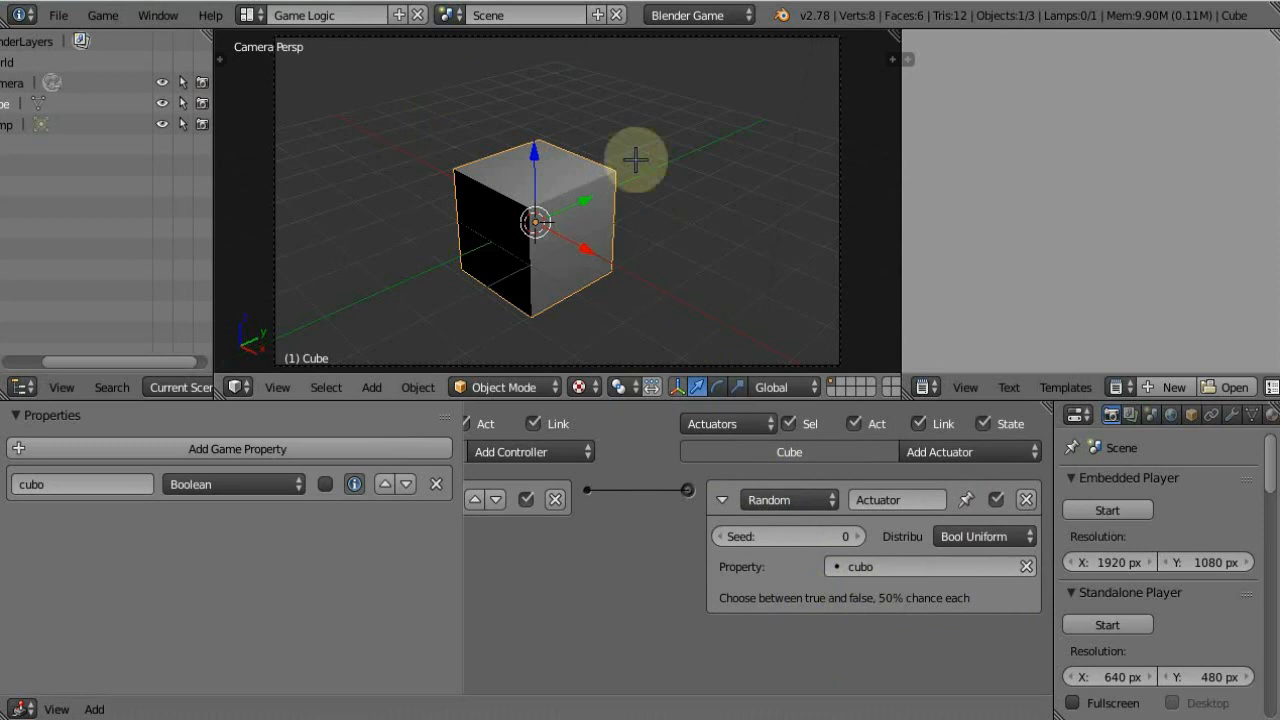
key("p")
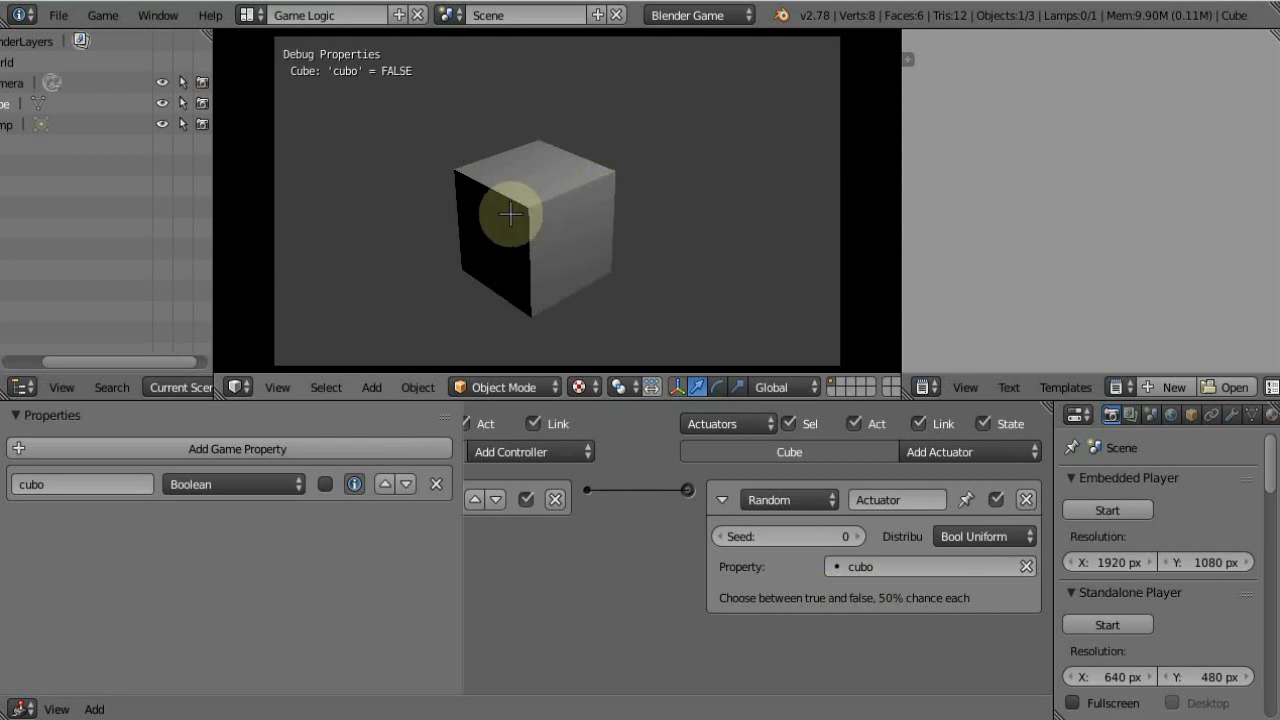
key("Escape")
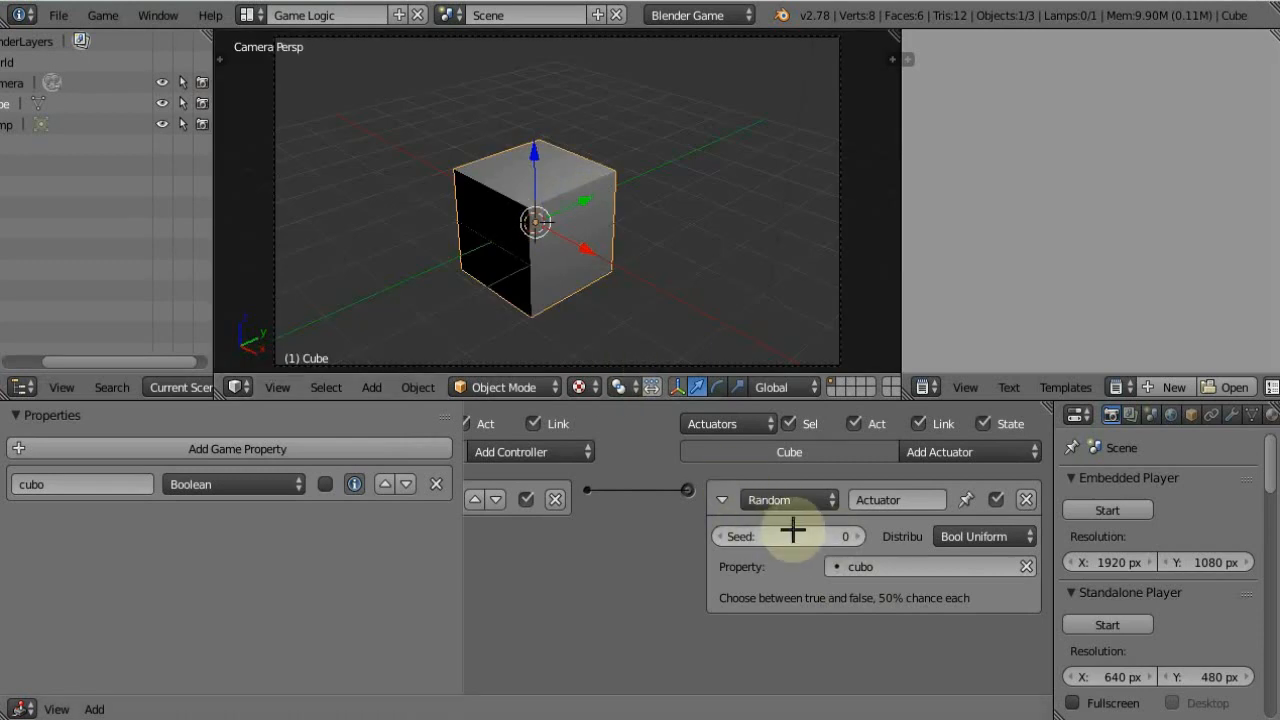
- Set the Random actuator's distribution to Bool Bernoulli with a chance of 0.500%
left_click(978, 537)
left_click(990, 457)
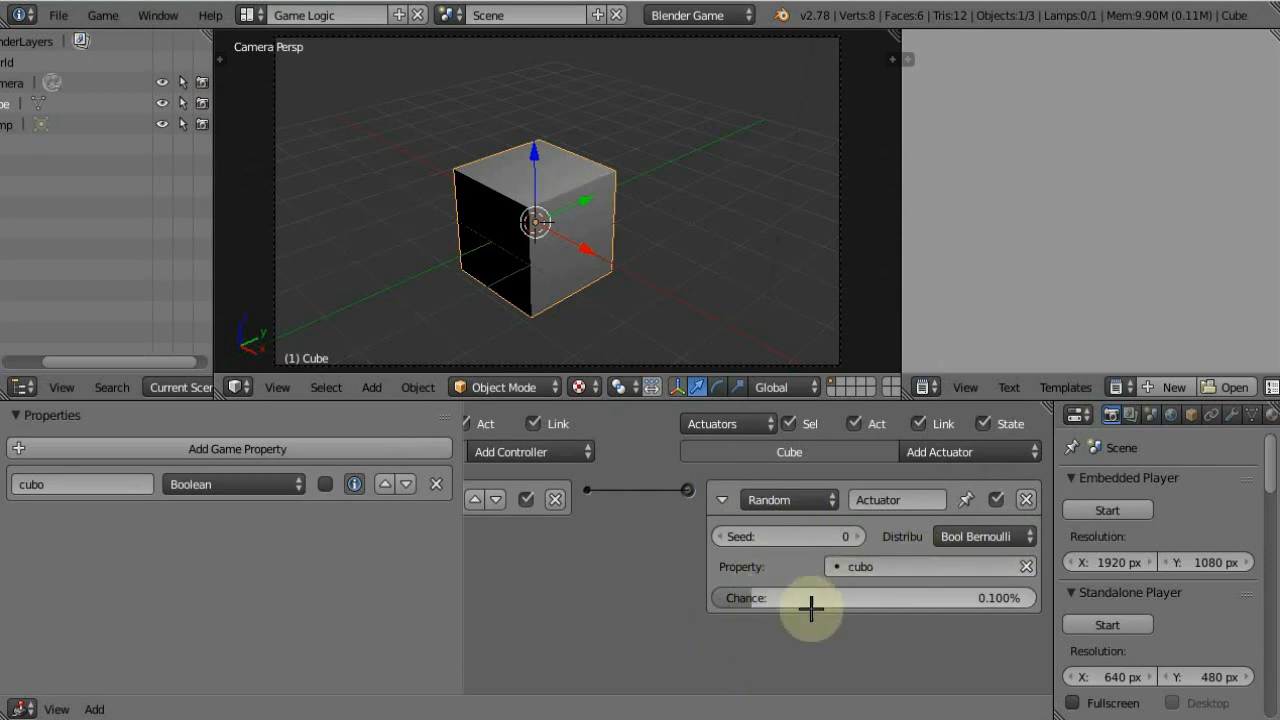
left_click_drag(782, 603, 1020, 597)
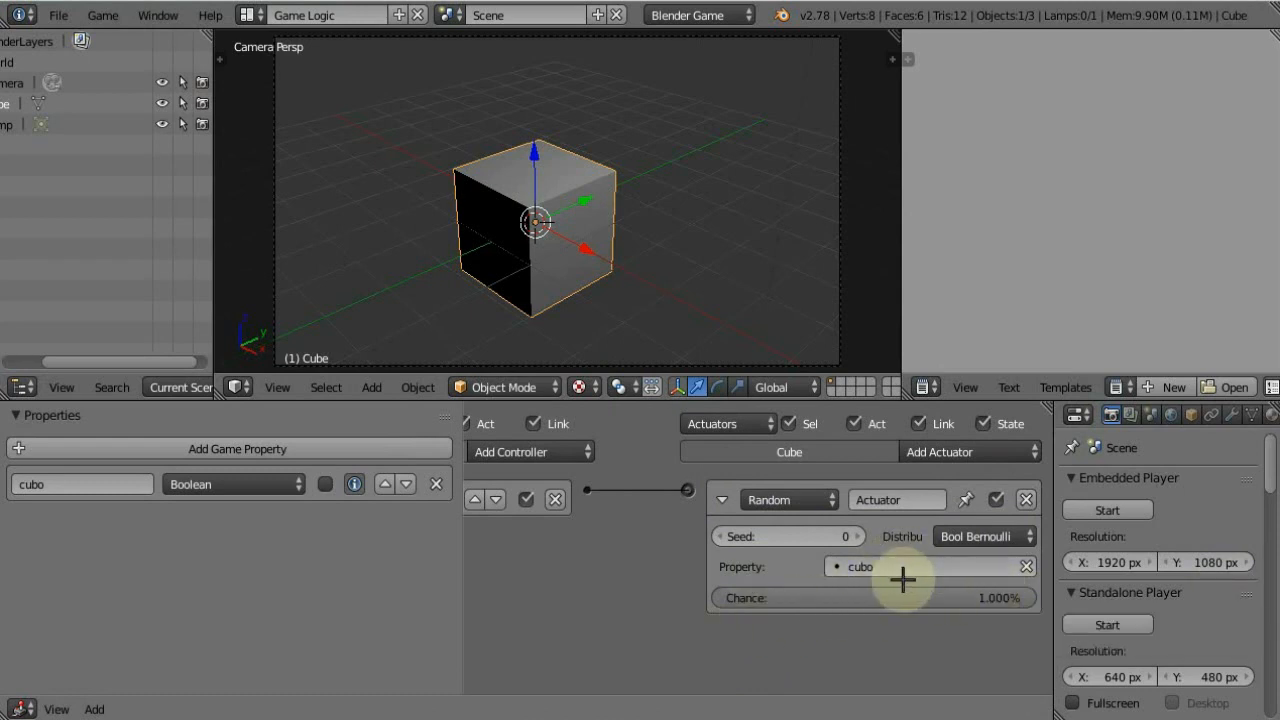
left_click_drag(1023, 597, 527, 599)
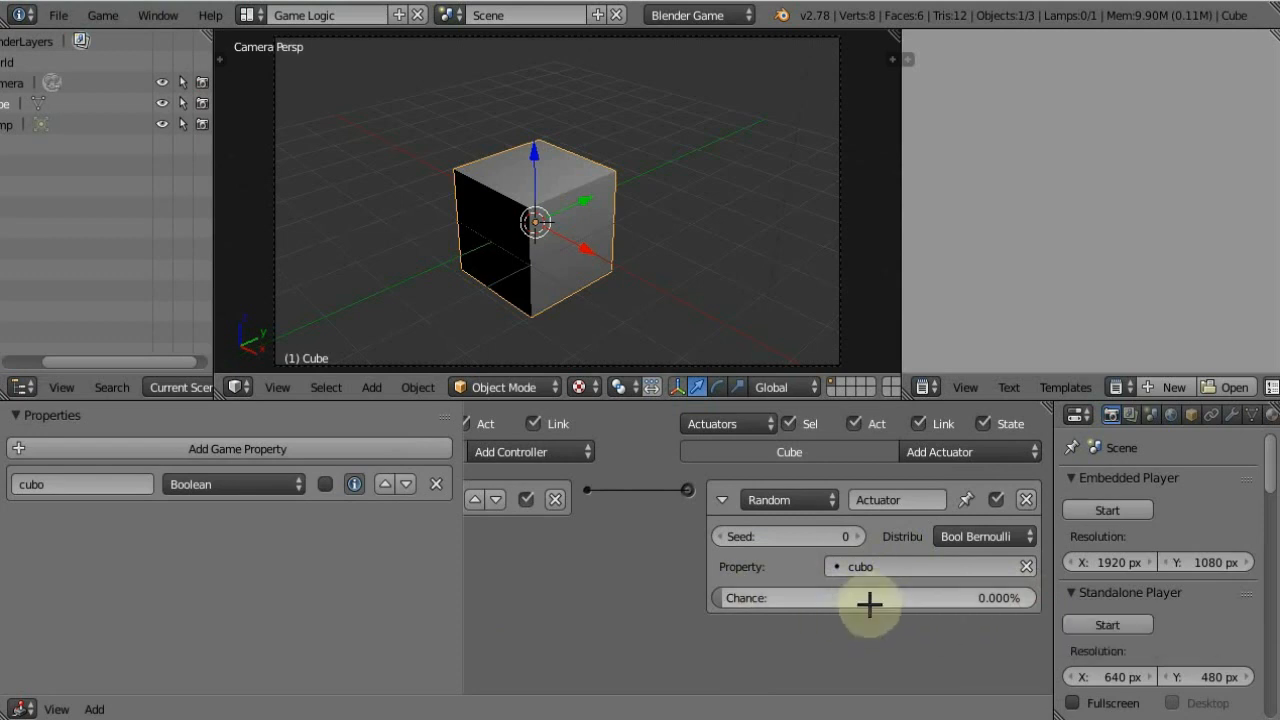
key("Return")
- Switch the distribution to Bool Uniform for comparison and return to Bool Bernoulli
left_click(977, 540)
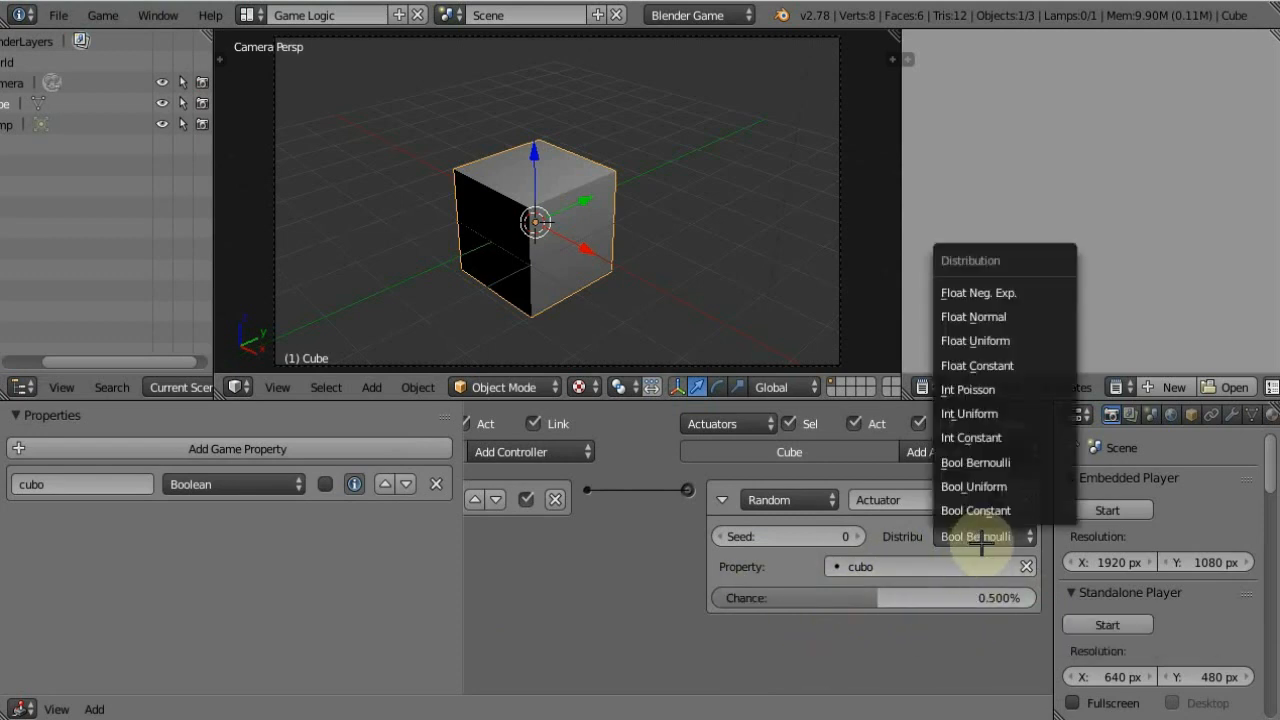
left_click(1013, 486)
left_click(1000, 538)
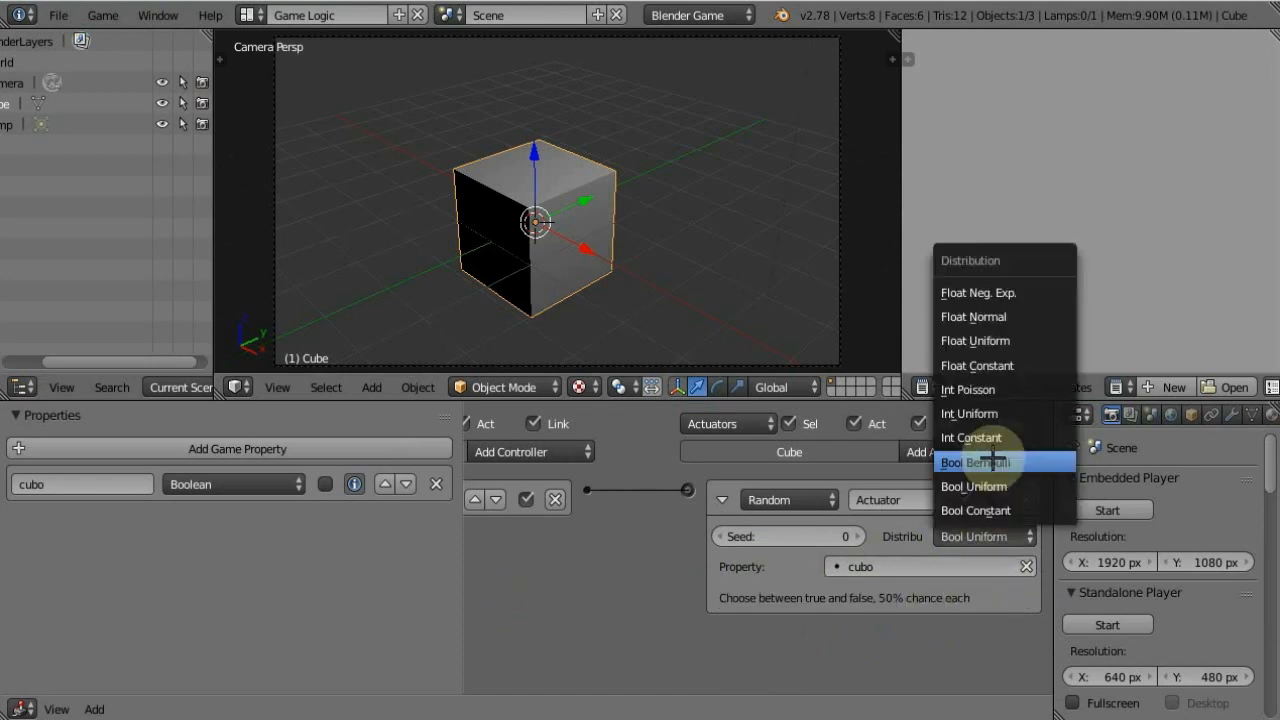
left_click(980, 462)
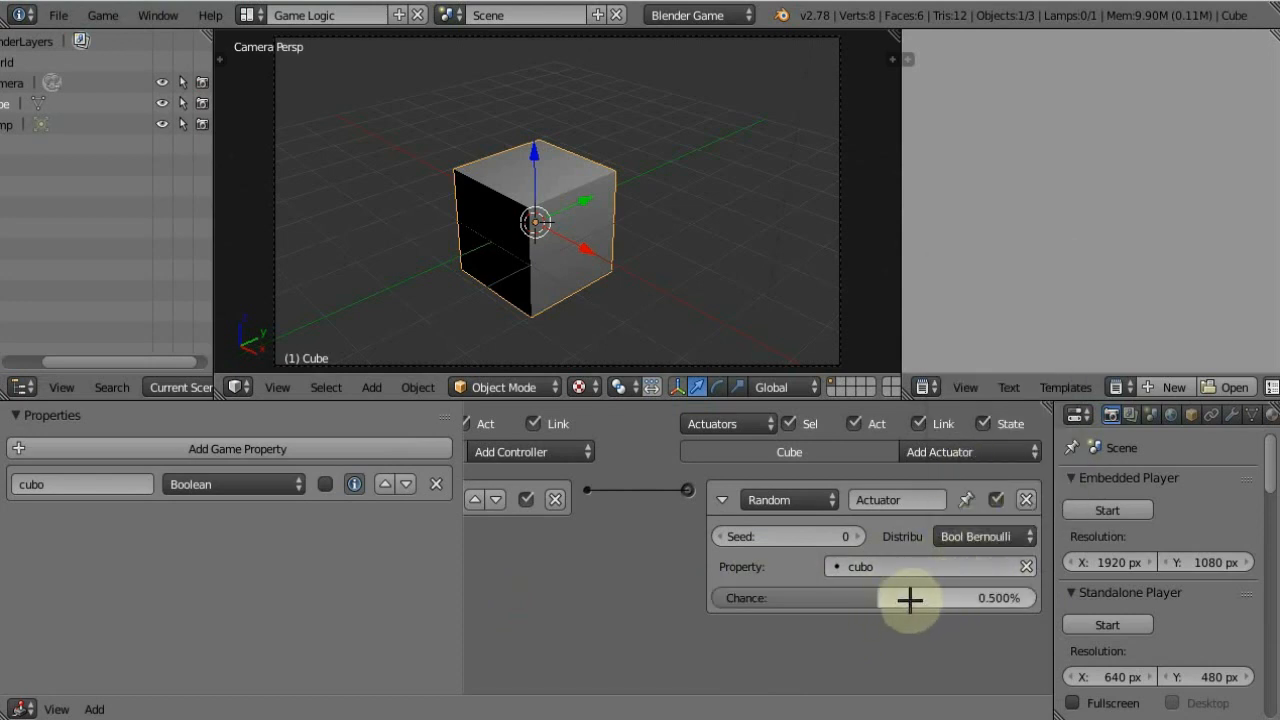
- Adjust the Bool Bernoulli chance to about 0.632%
left_click_drag(848, 595, 957, 601)
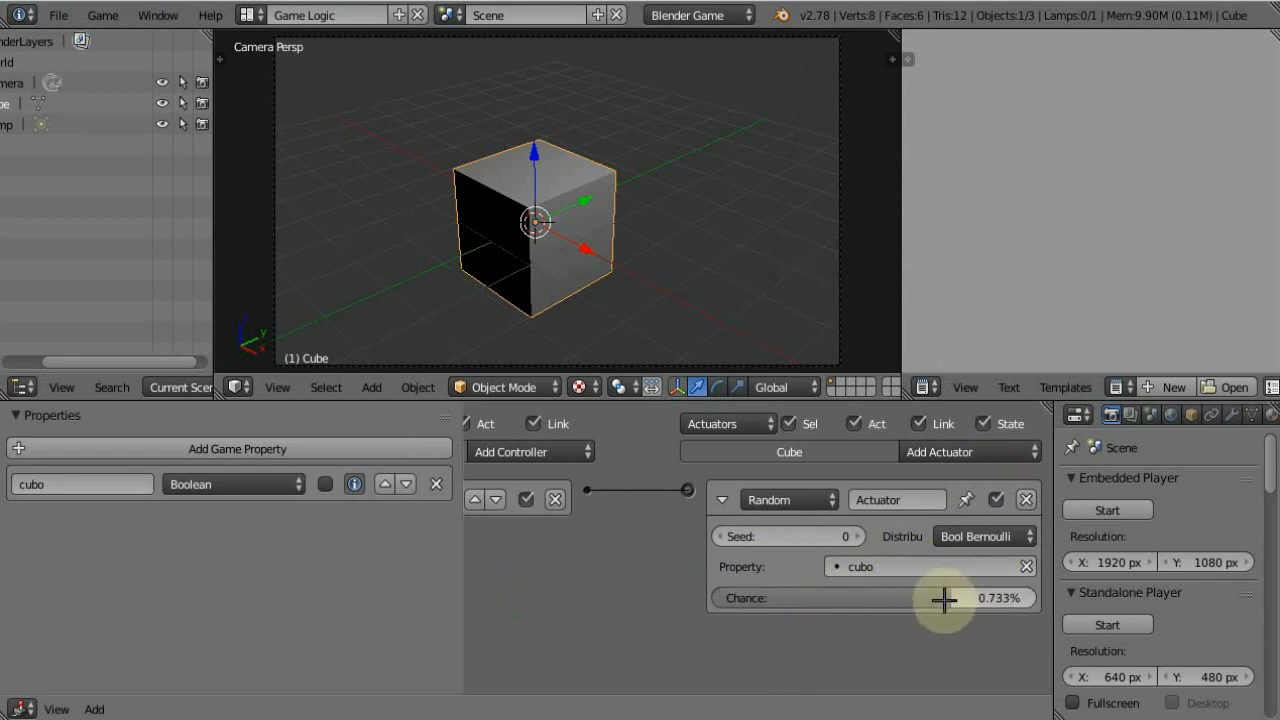
left_click_drag(976, 600, 896, 603)
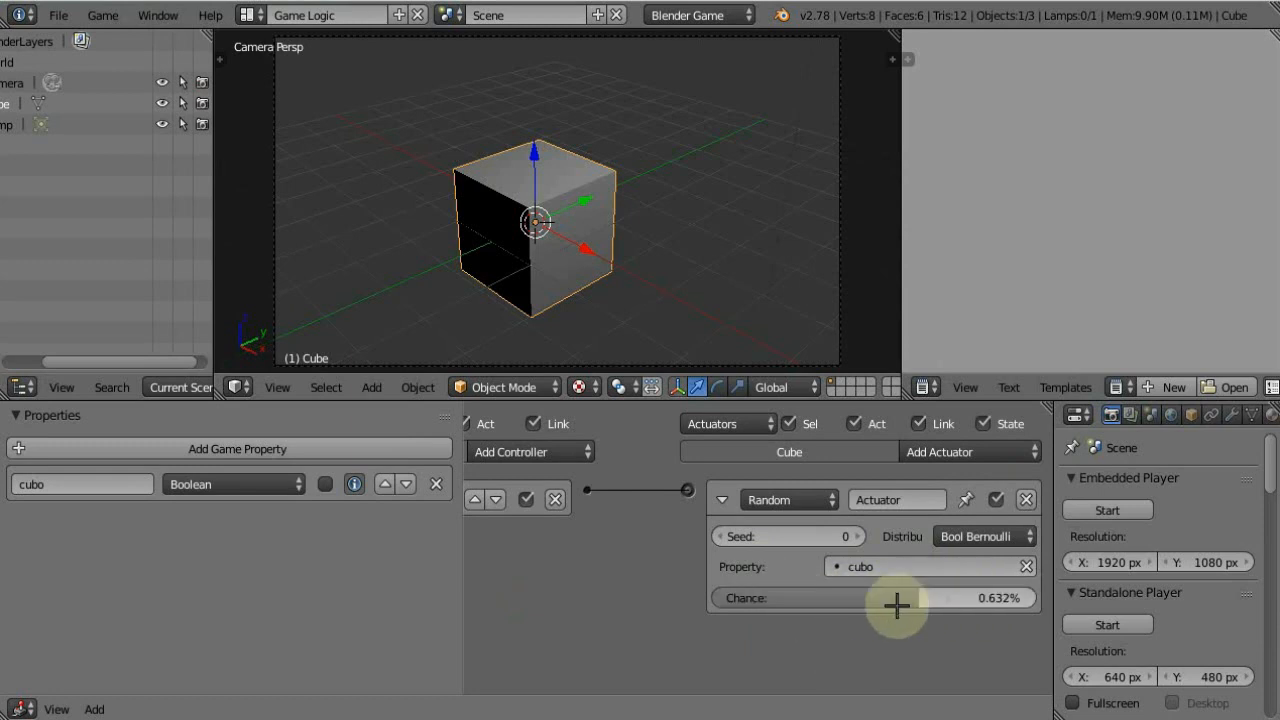
- Set the Random actuator's Bool Bernoulli chance to 0.500%
left_click(911, 599)
type("0.5")
key("Return")
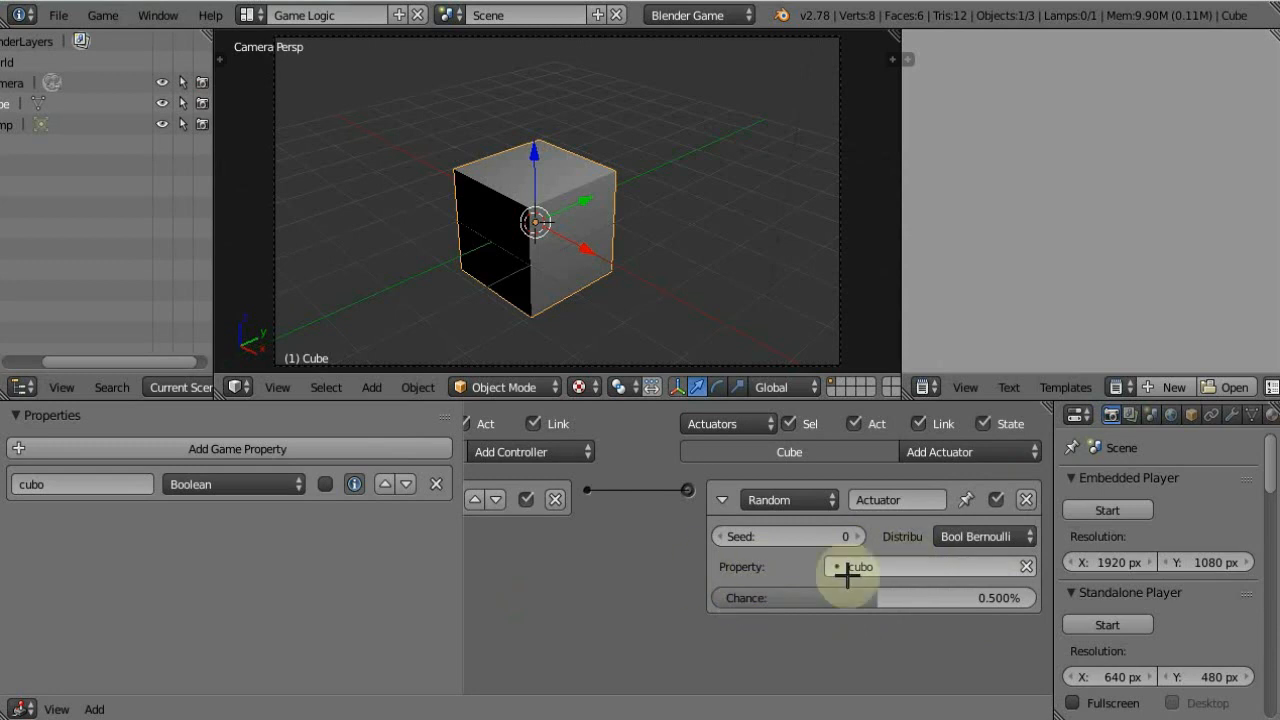
- Set the distribution to Int Uniform with a maximum of 10, using cubo as an Integer property, and test it in the running game
left_click(980, 536)
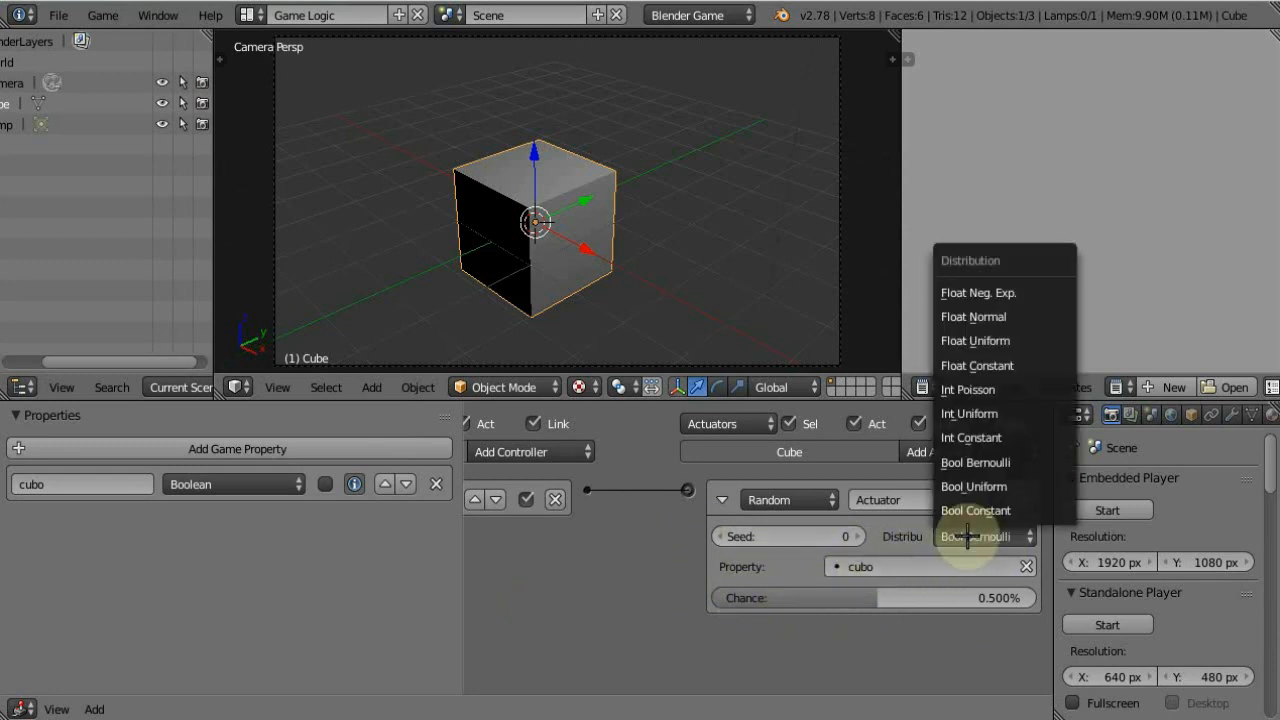
left_click(975, 413)
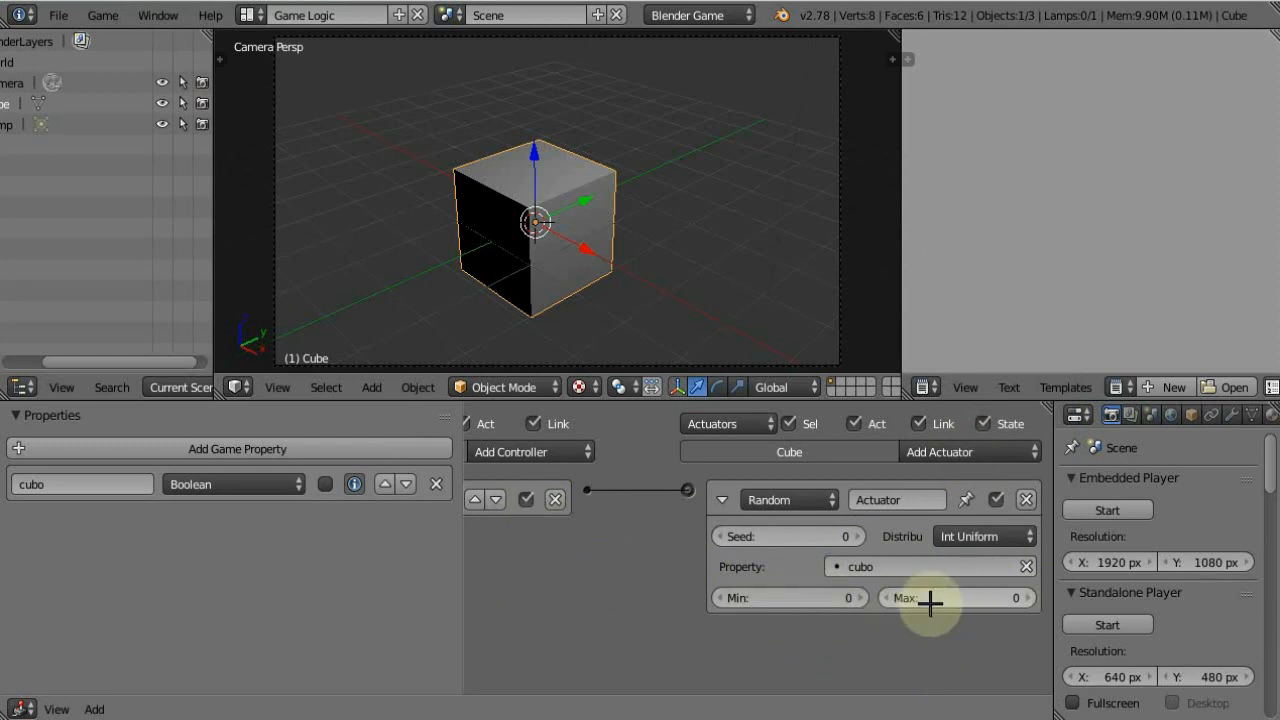
left_click(229, 484)
left_click(222, 436)
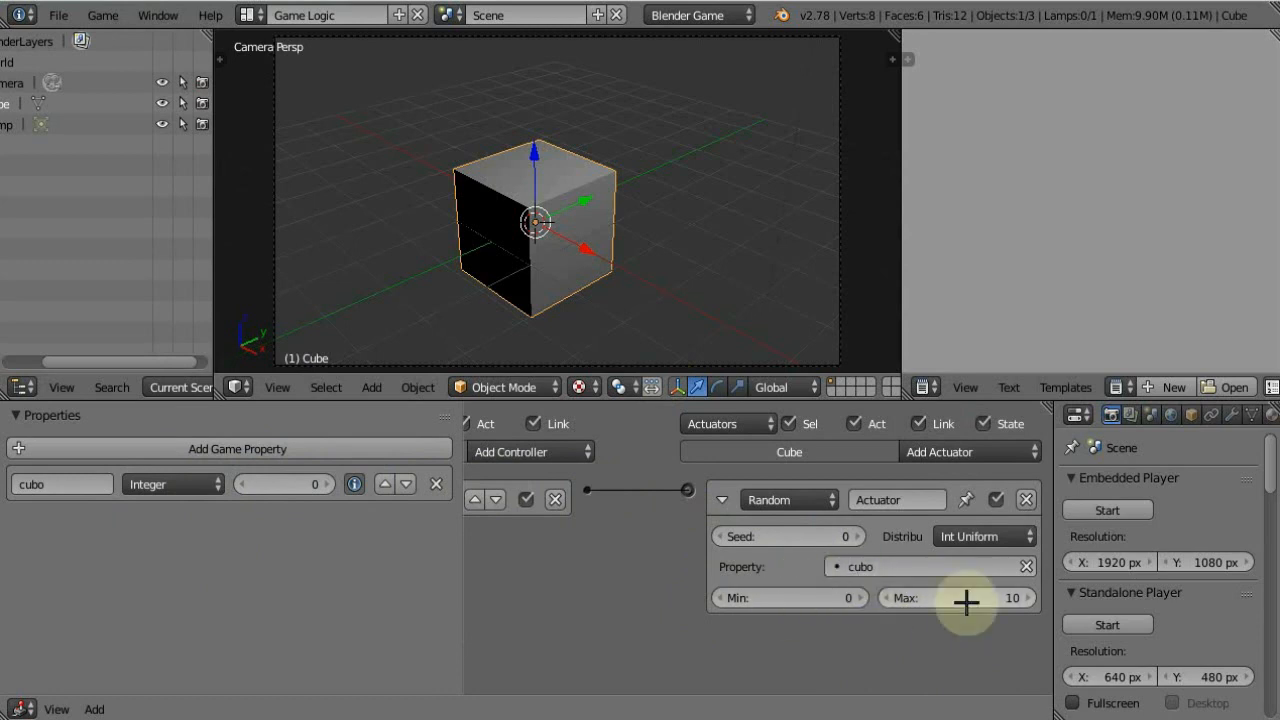
key("p")
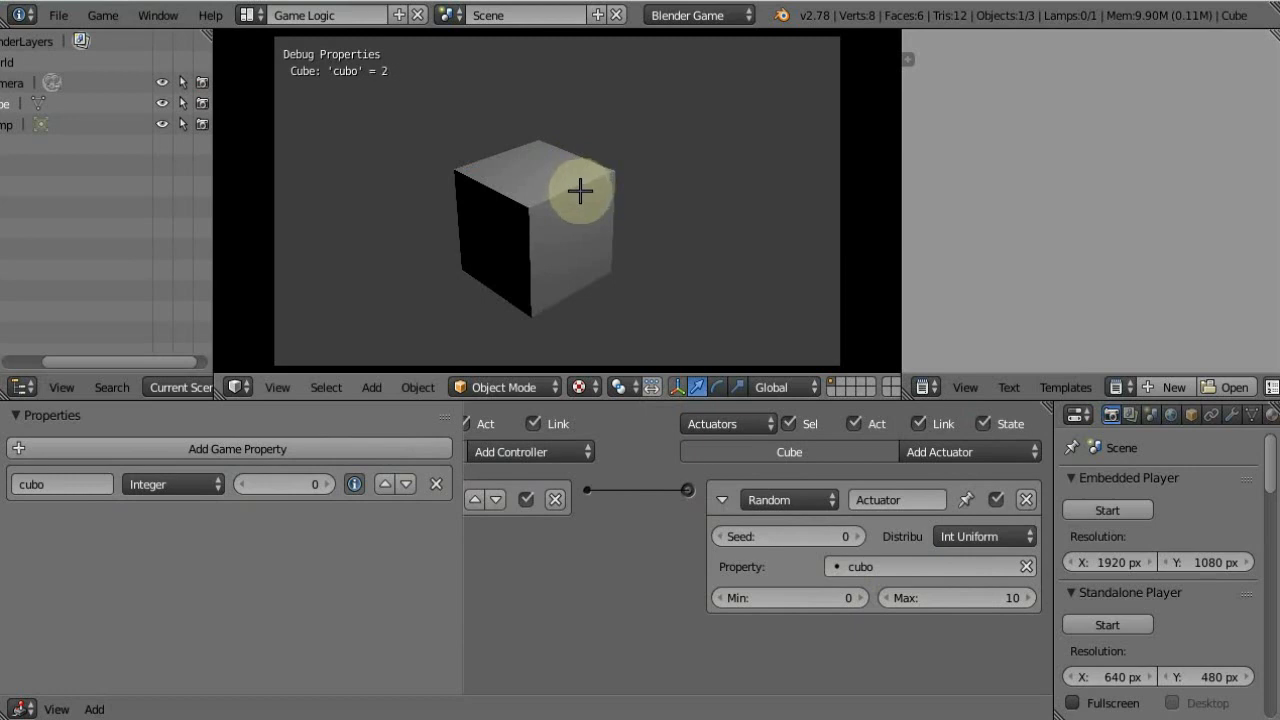
key("Escape")
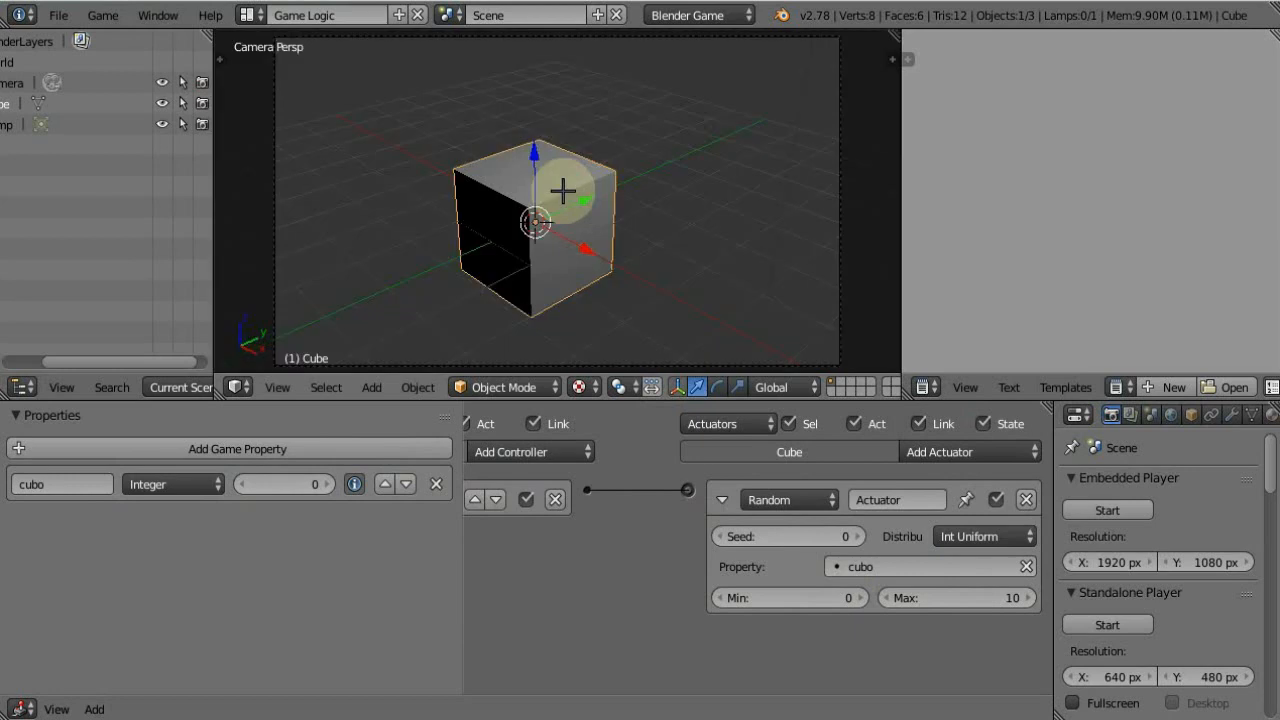
- Set the Random actuator's distribution to Int Poisson with a mean of 10 and test it in the running game
left_click(950, 536)
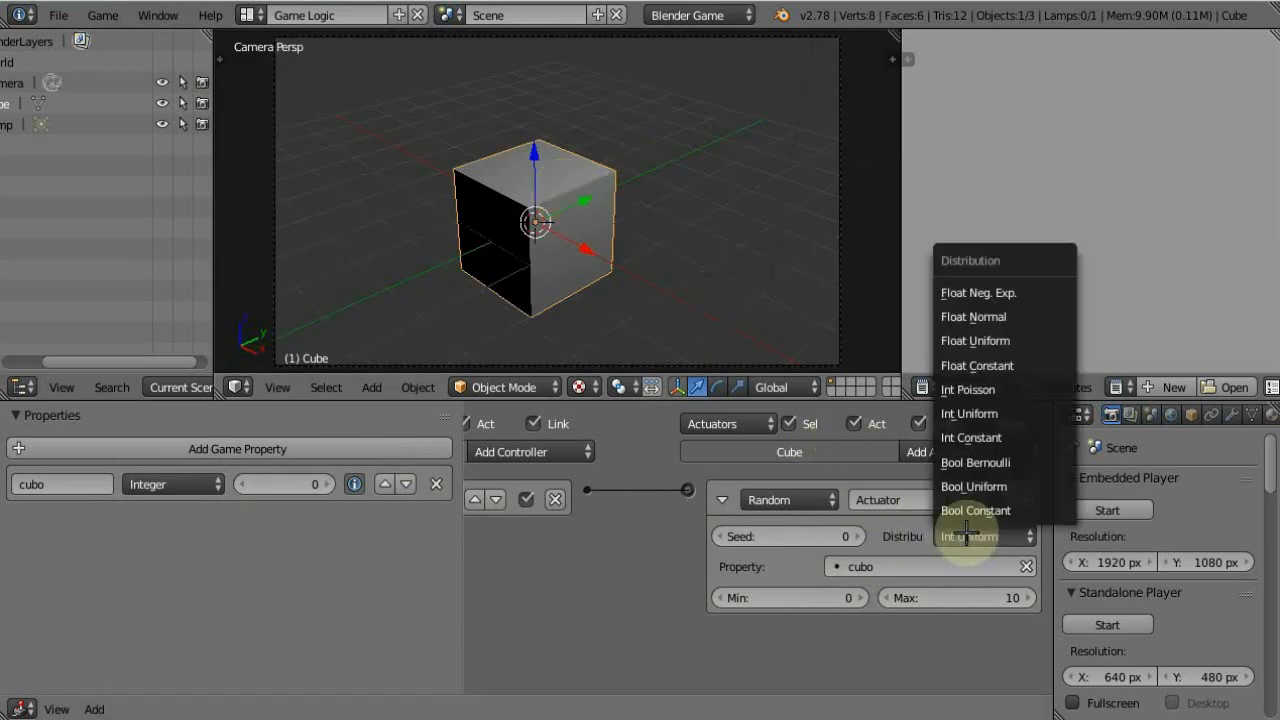
left_click(1009, 380)
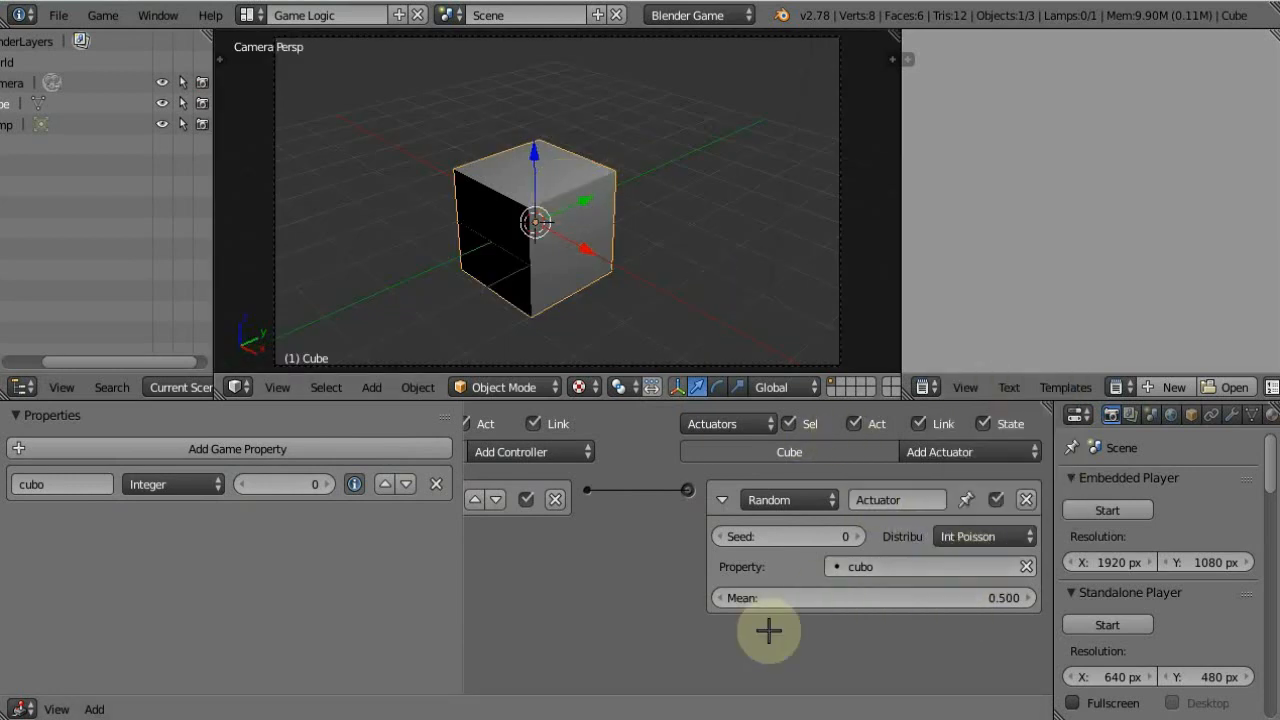
left_click(878, 597)
left_click(860, 639)
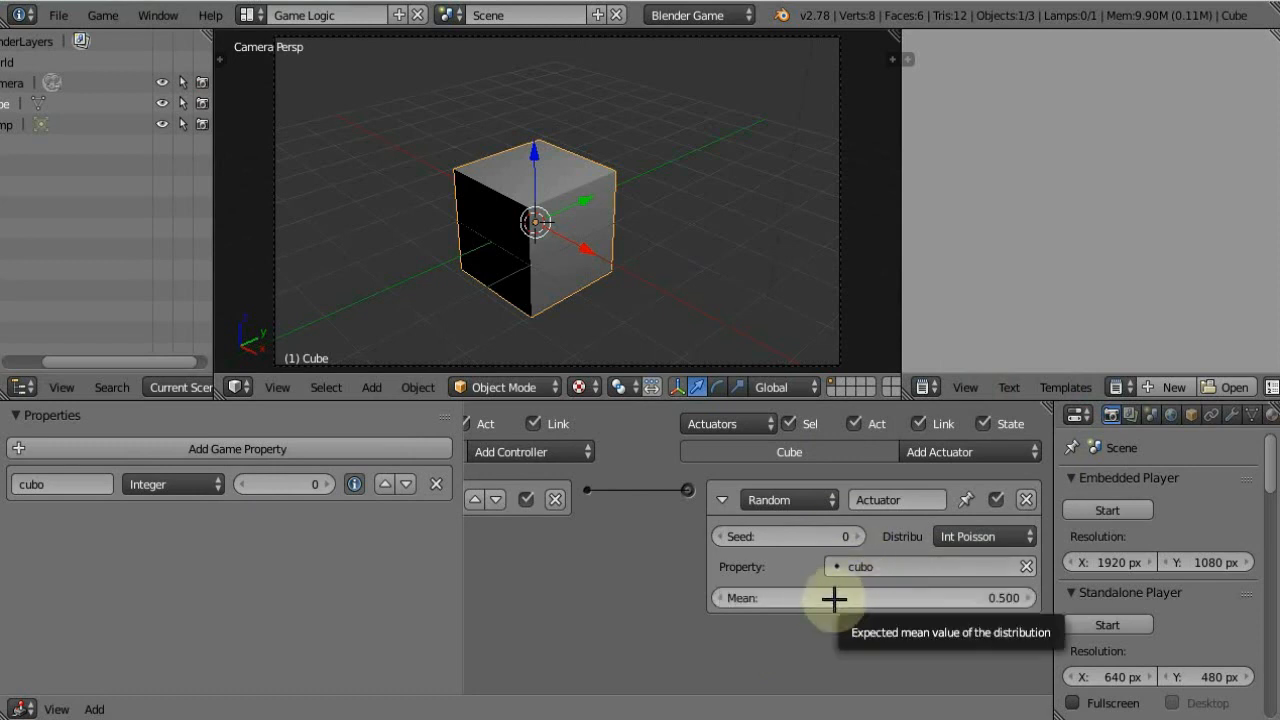
left_click(834, 599)
type("10")
key("Return")
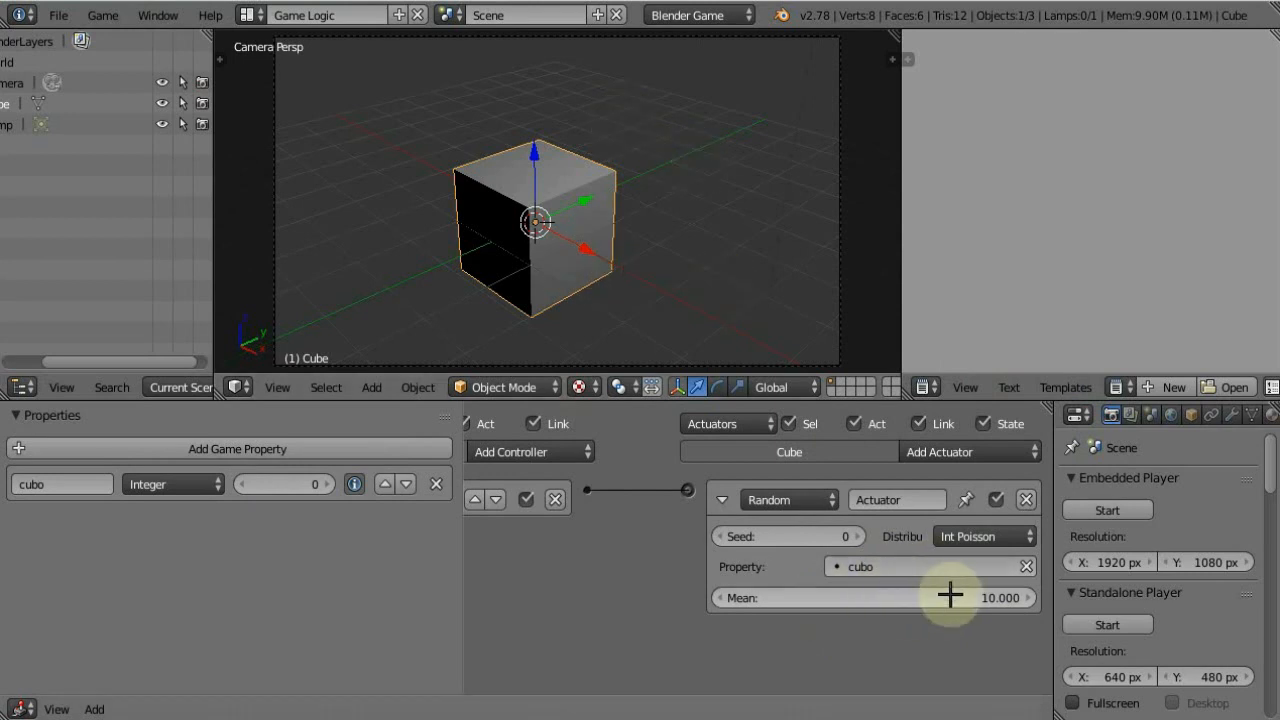
key("p")
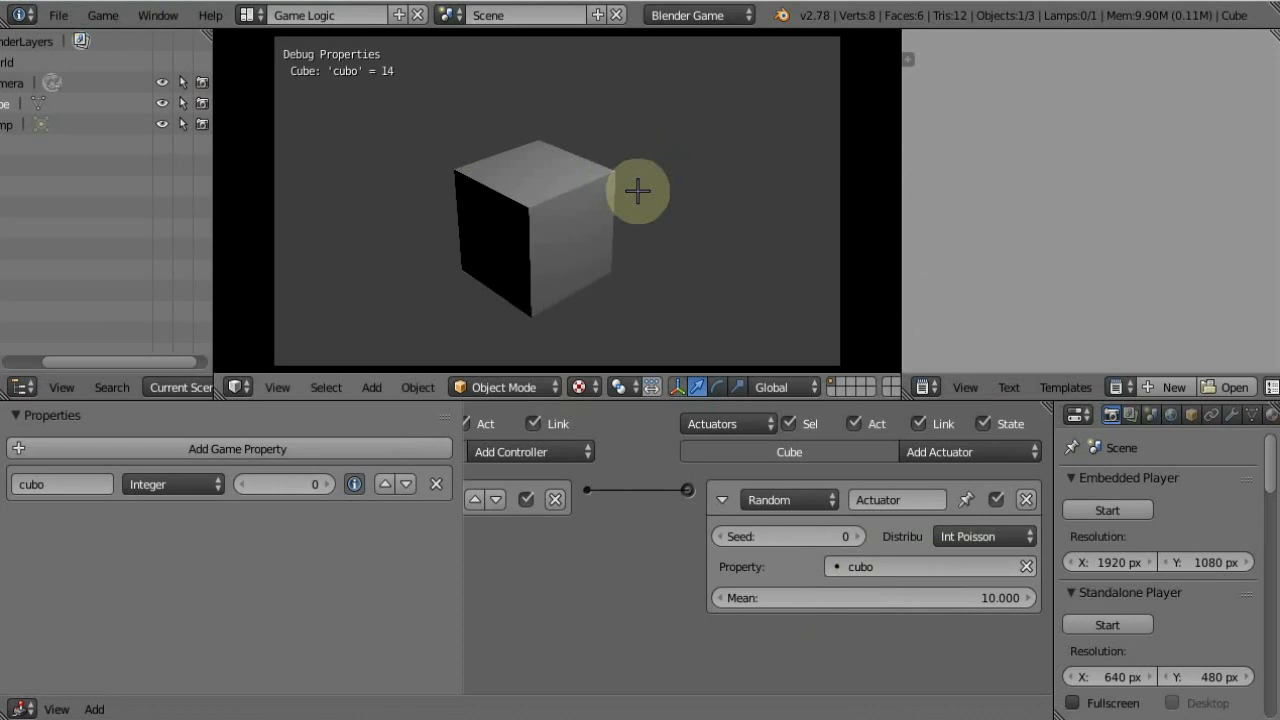
key("Escape")
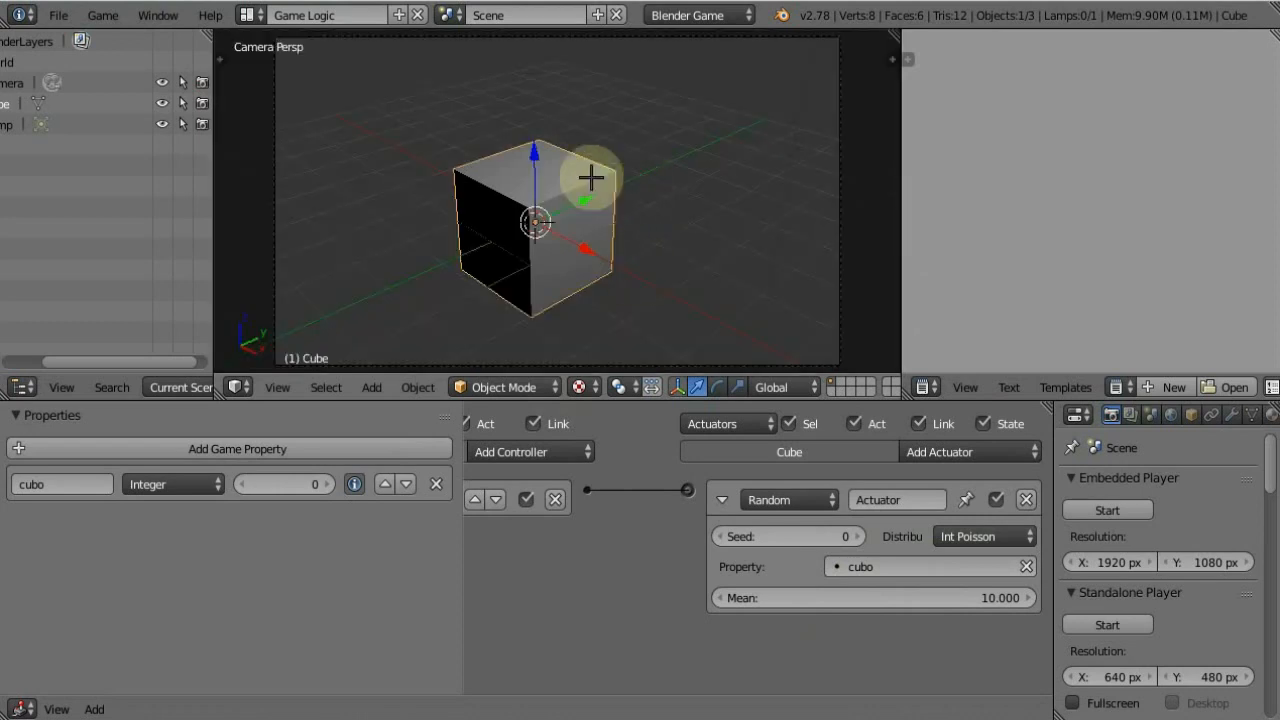
- Set the Random actuator's distribution to Float Uniform with a minimum of 0 and a maximum of 100
left_click(968, 536)
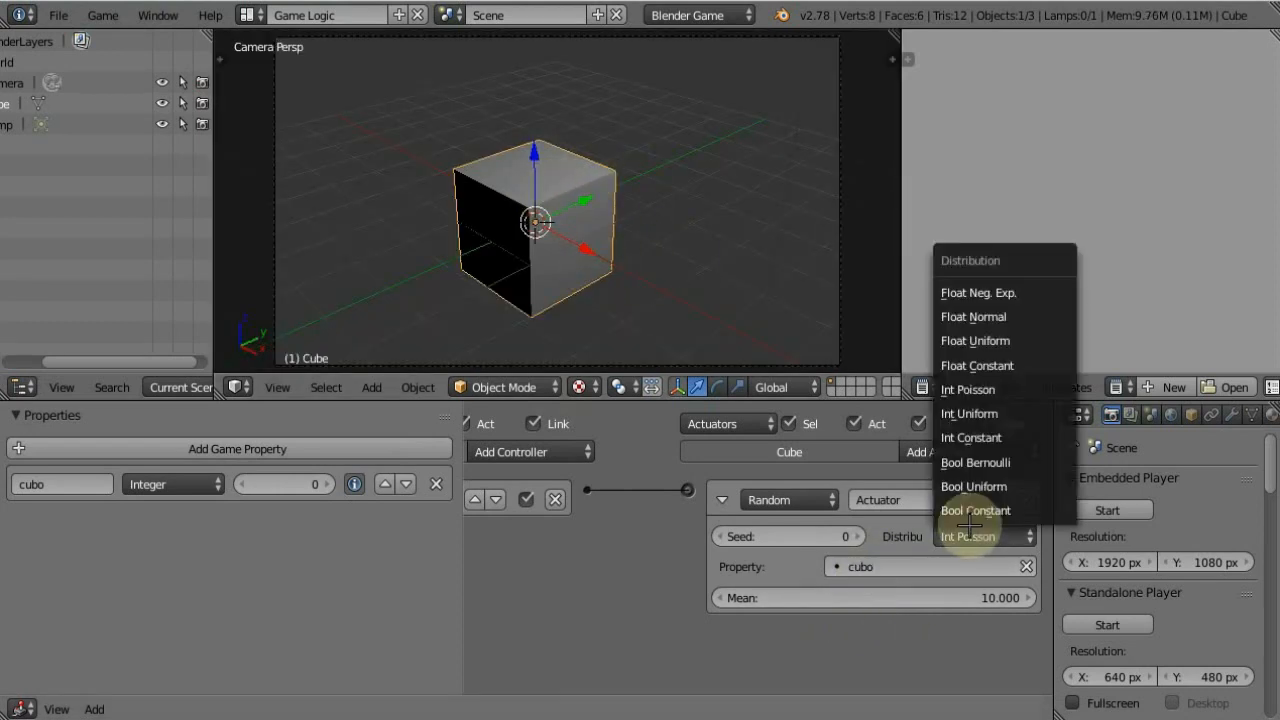
left_click(1012, 340)
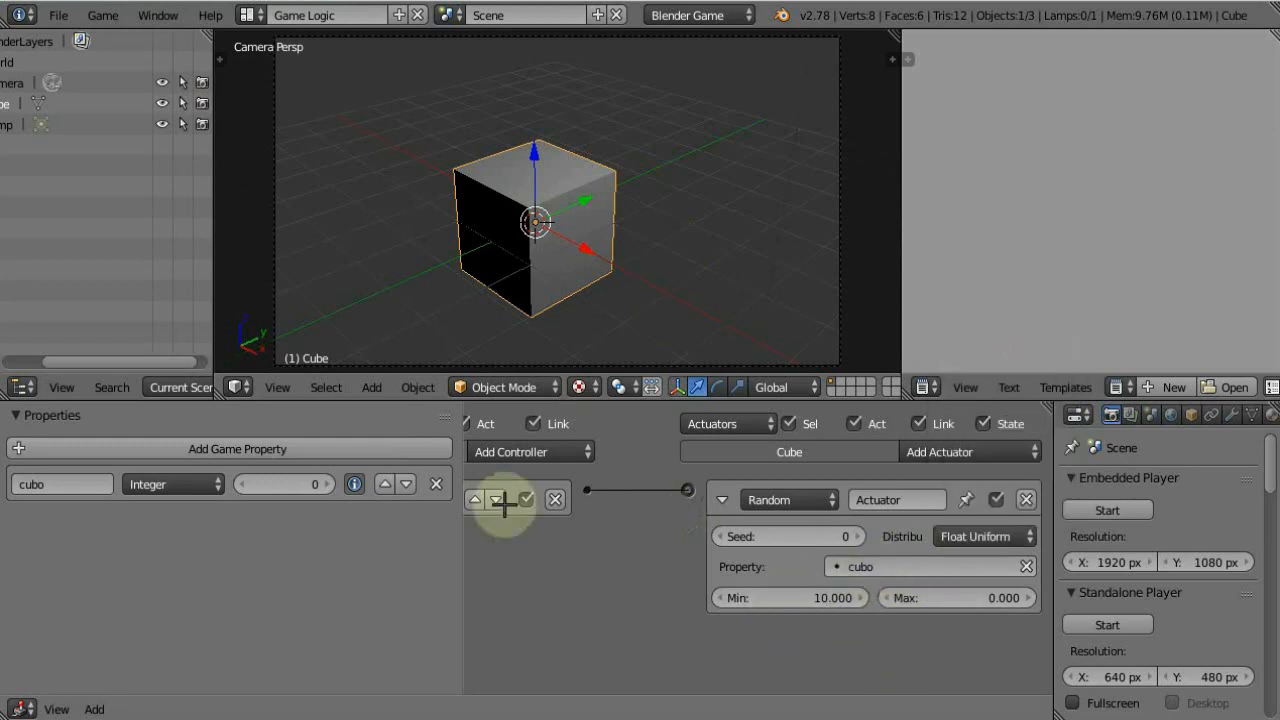
left_click(780, 600)
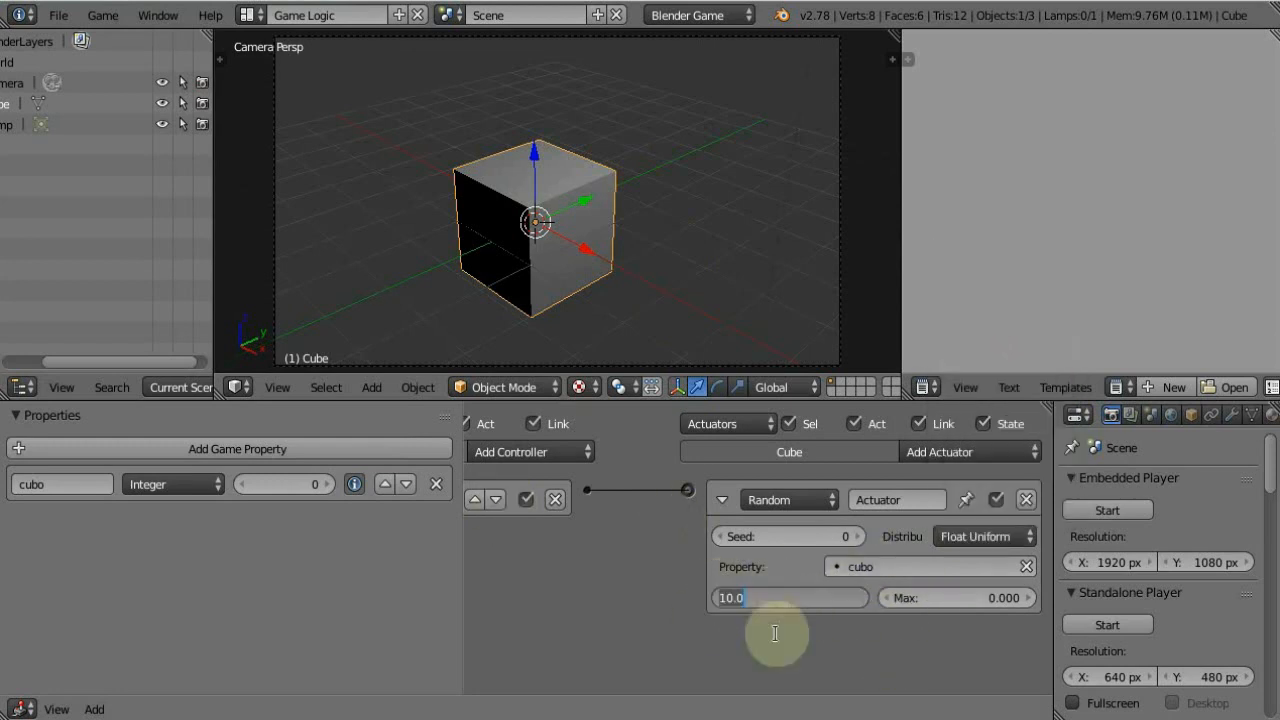
type("0")
left_click(965, 597)
type("100")
key("Return")
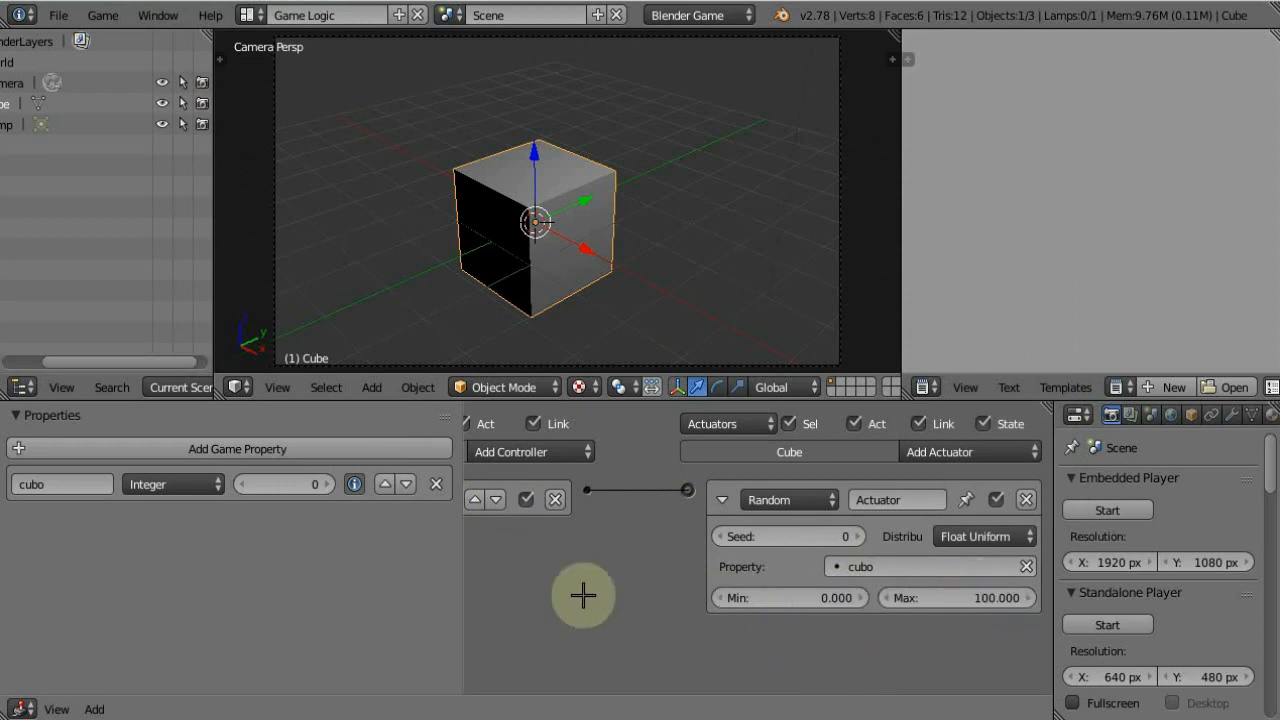
- Change the cubo property's type to Float and test the Float Uniform distribution in the running game
left_click(185, 485)
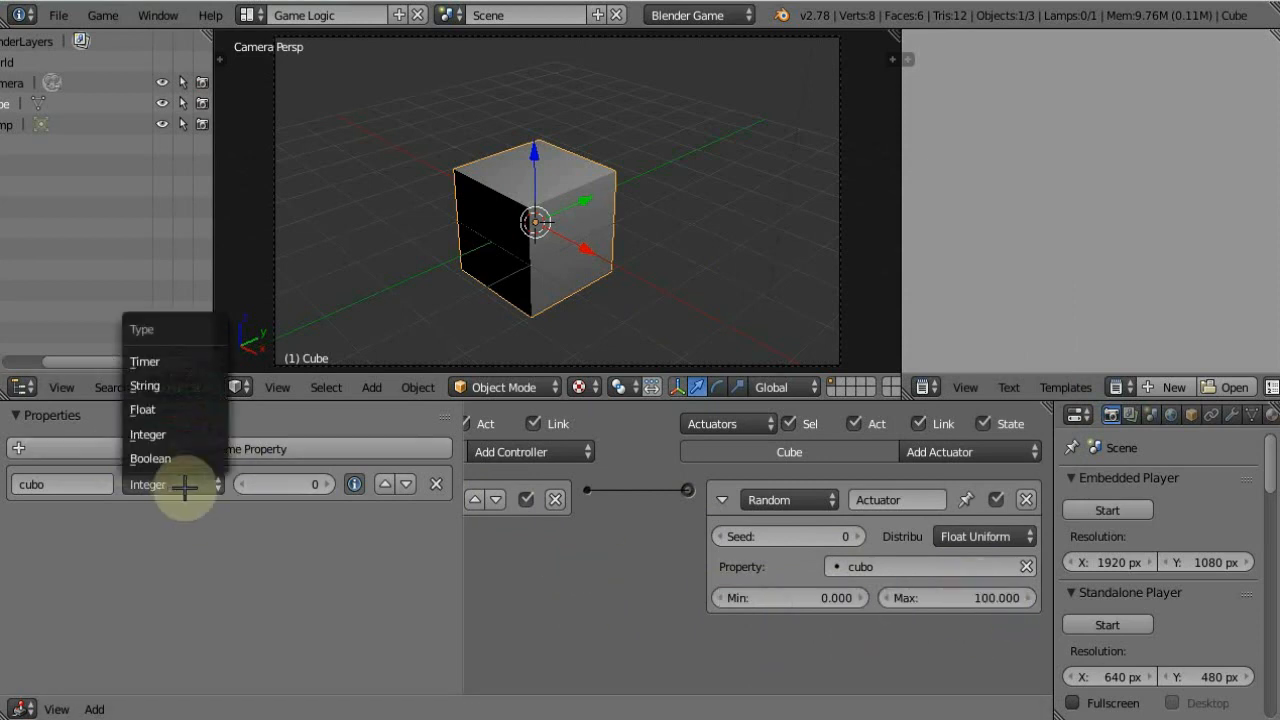
left_click(165, 410)
key("p")
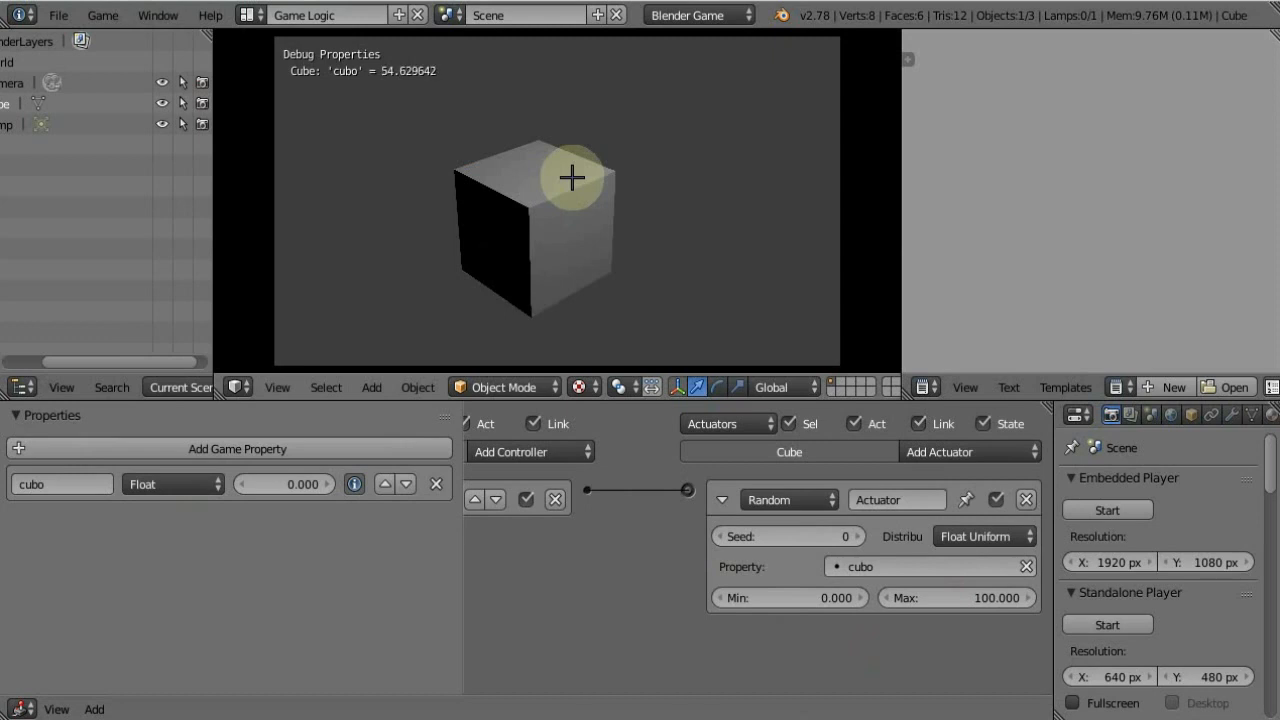
key("Escape")
- Set the Random actuator's distribution to Float Normal with a mean of 10 and test it in the running game
left_click(983, 535)
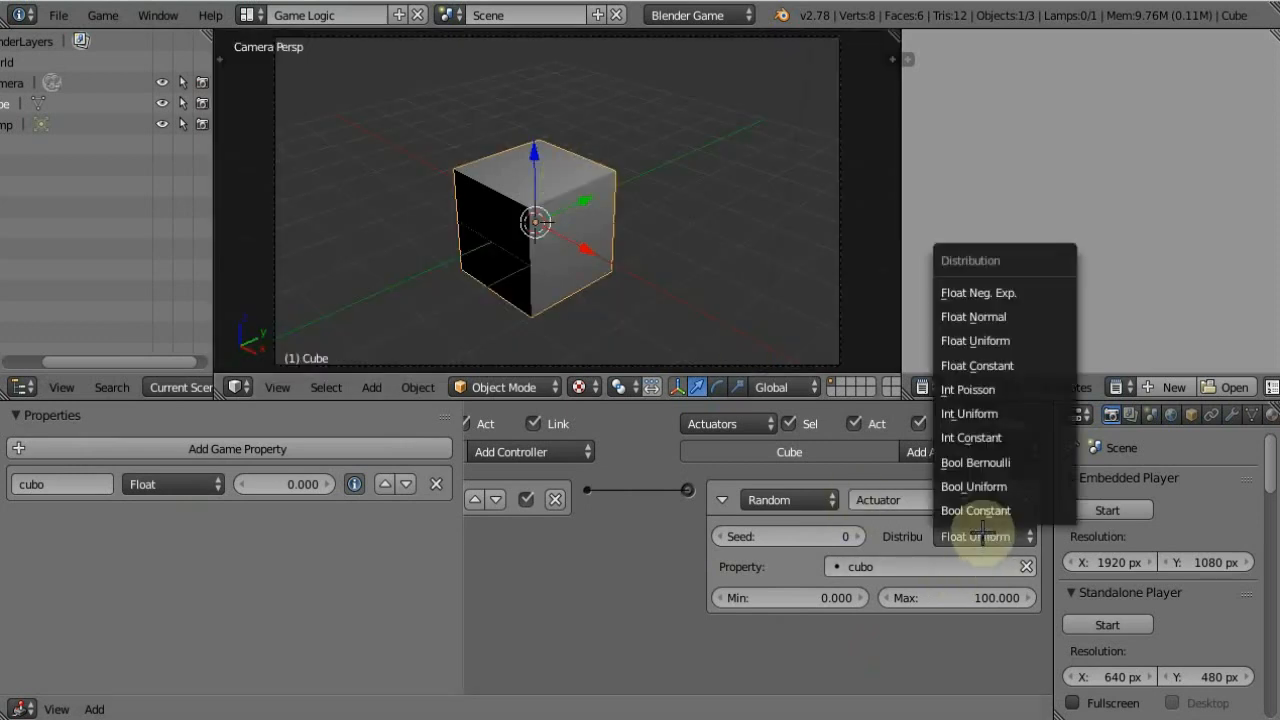
left_click(980, 536)
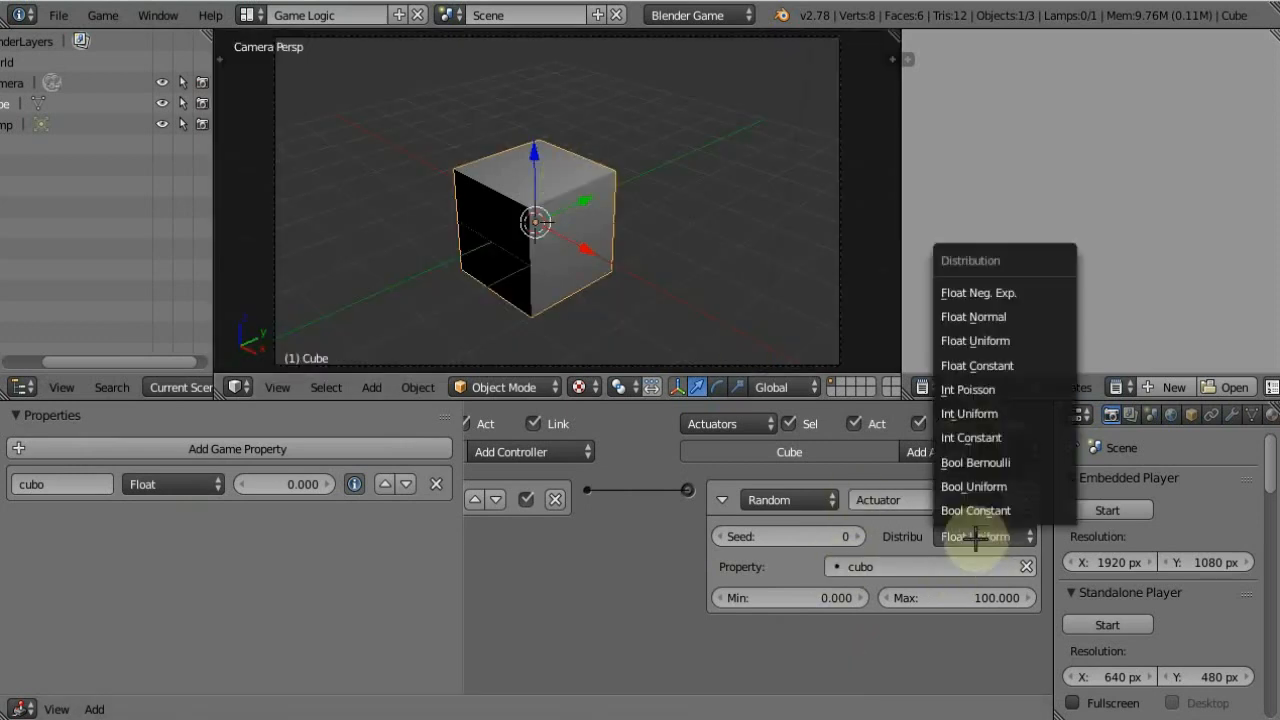
left_click(966, 317)
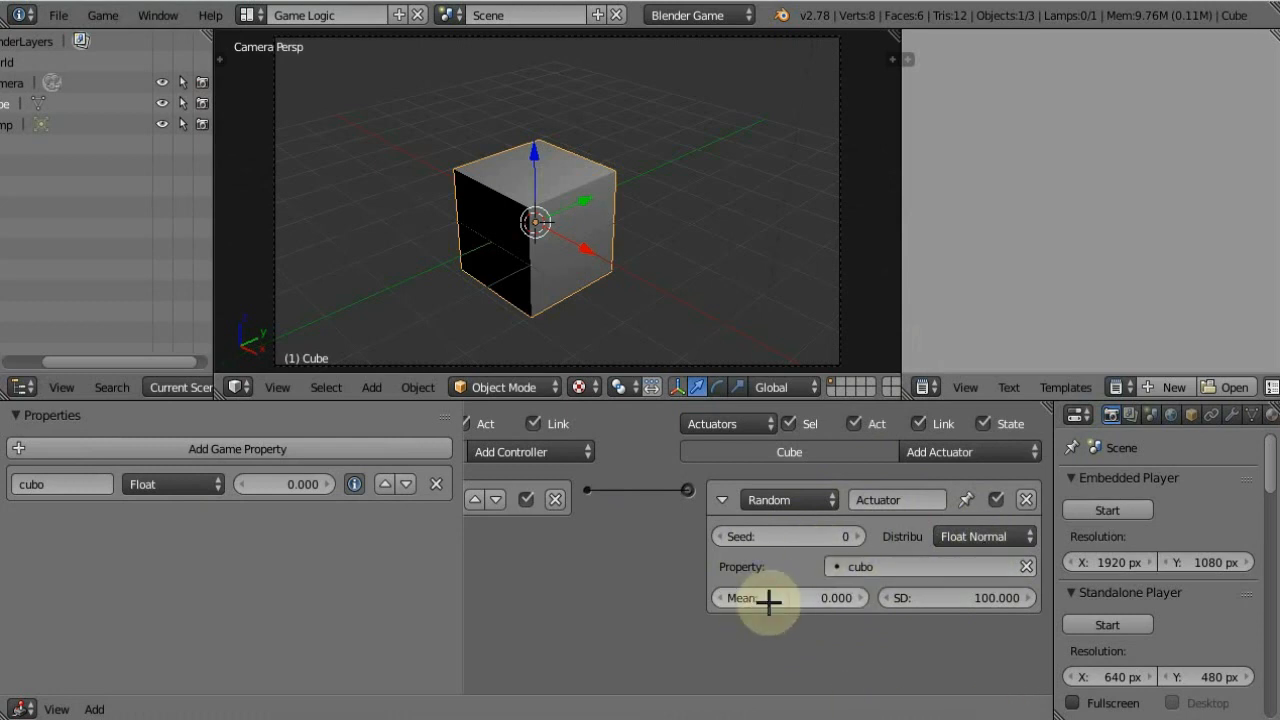
left_click(822, 598)
left_click(772, 624)
left_click(790, 600)
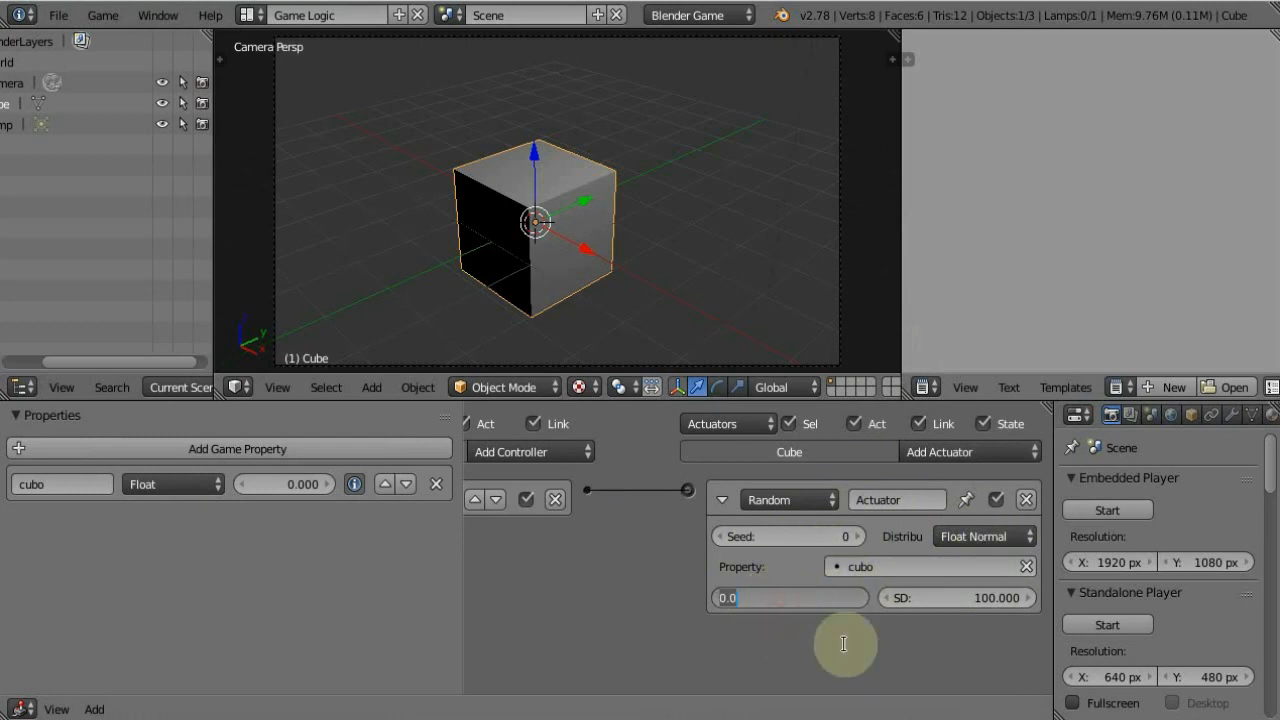
type("10")
key("Return")
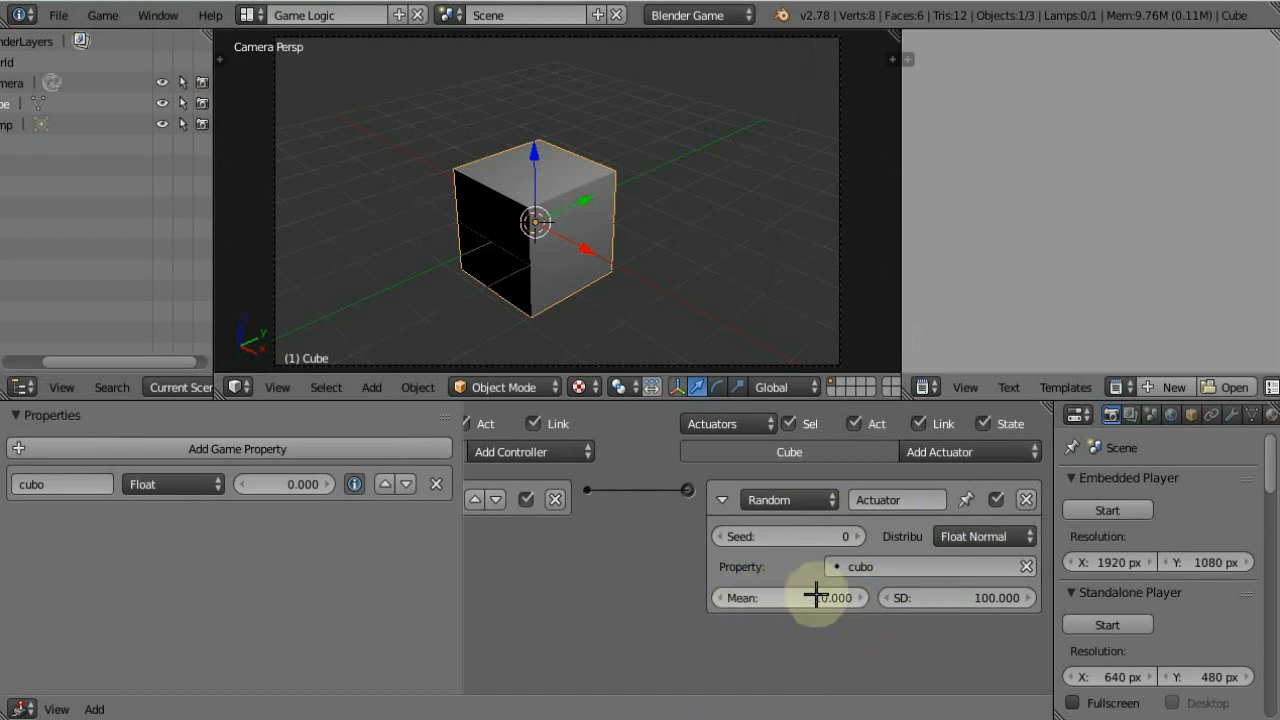
key("p")
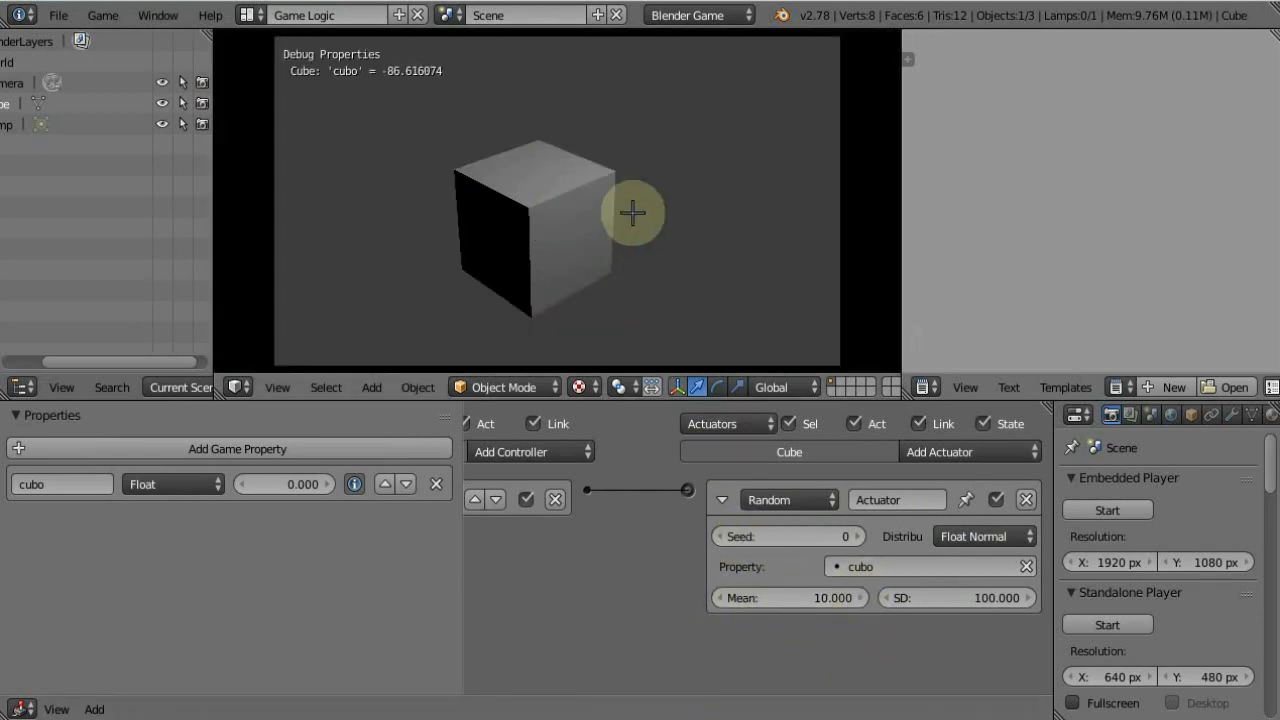
key("Escape")
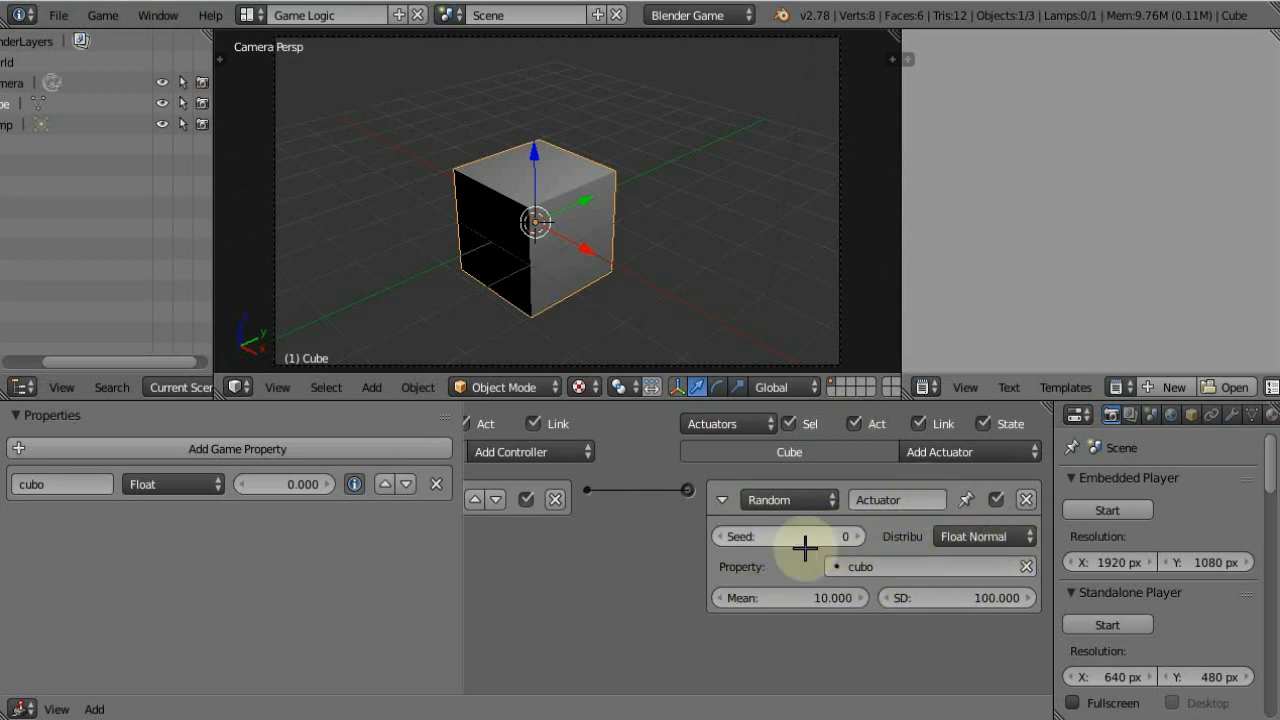
- Set the Random actuator's distribution to Float Neg. Exp
left_click(1010, 533)
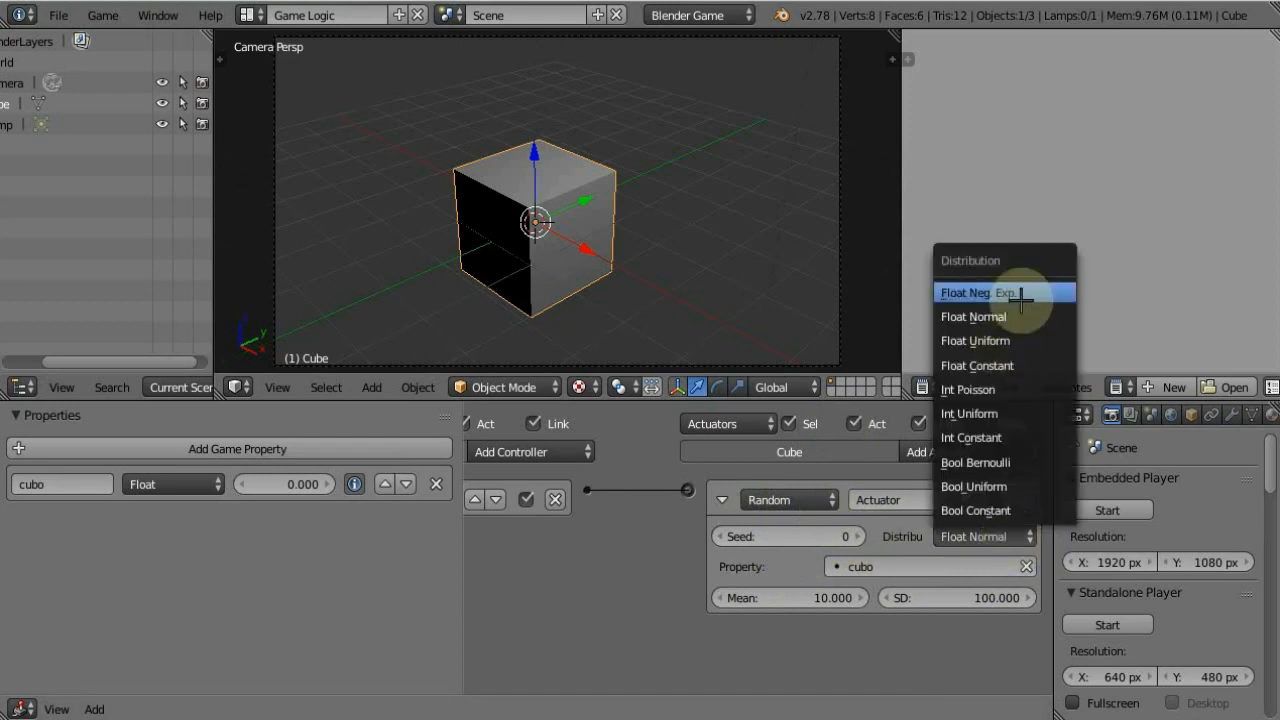
left_click(985, 536)
left_click(970, 287)
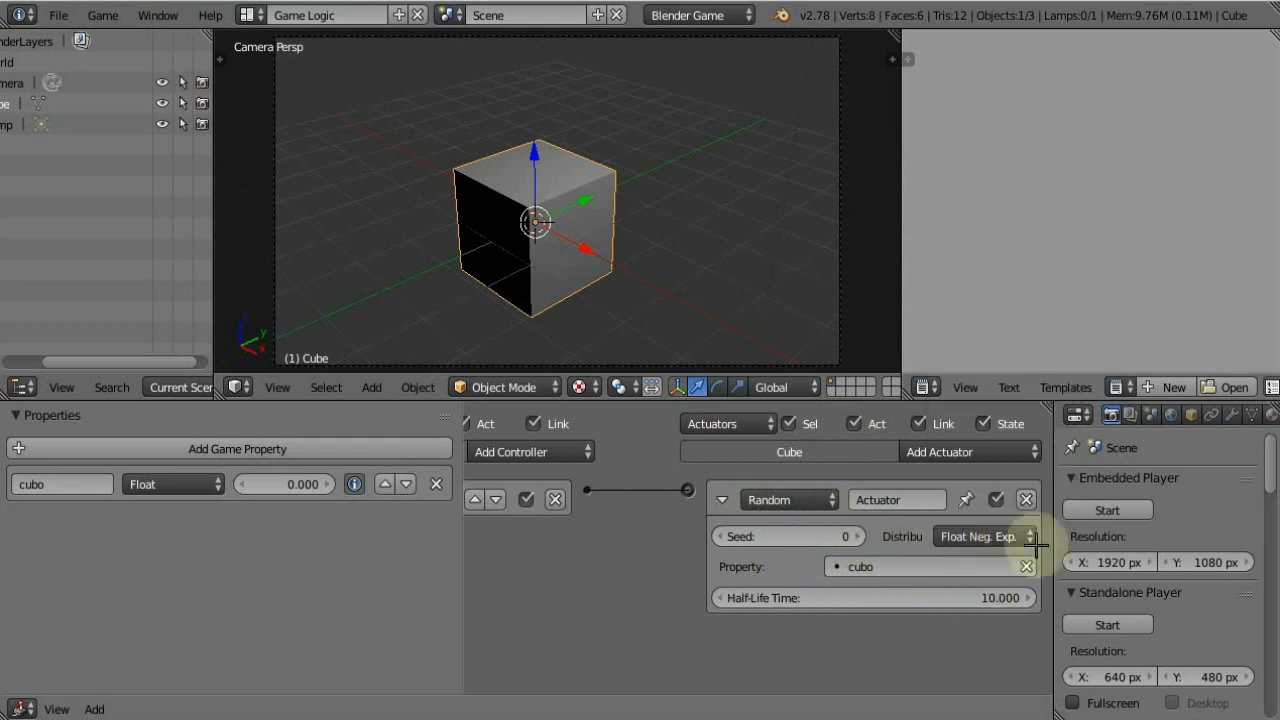
- Change the cube's actuator type to State and show the Visible and Initial state settings of its controllers
left_click(787, 500)
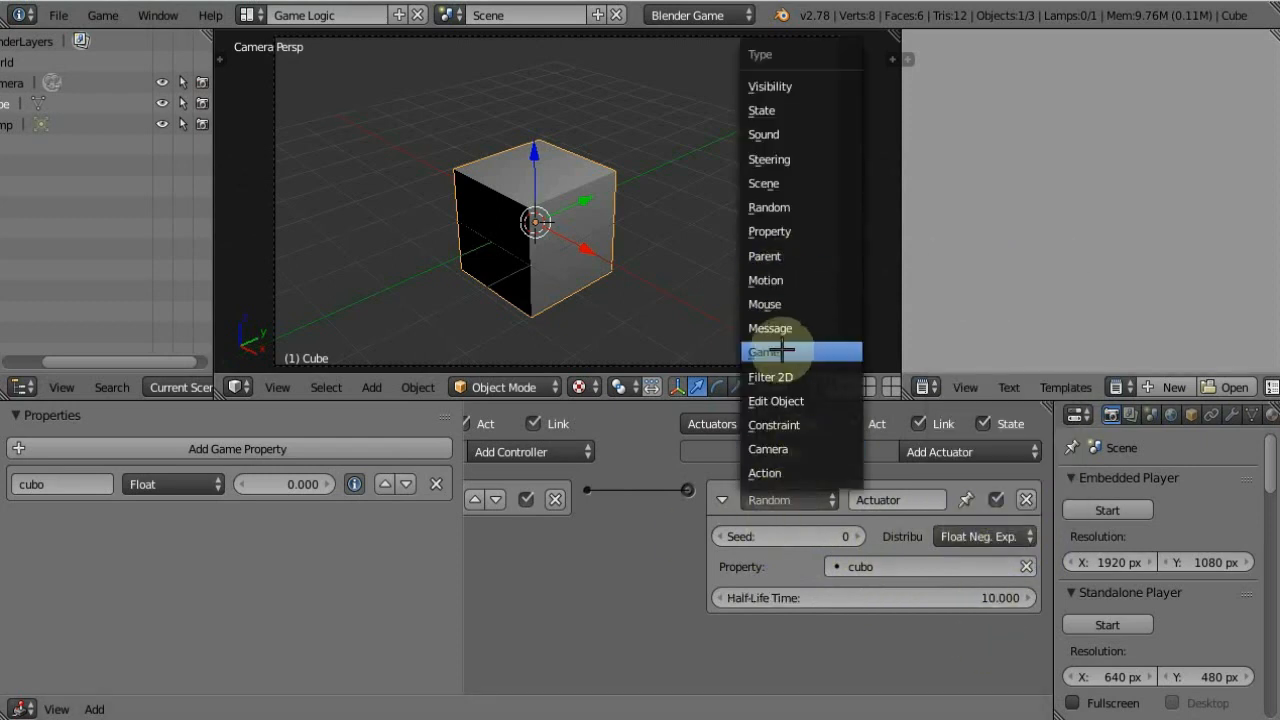
left_click(792, 112)
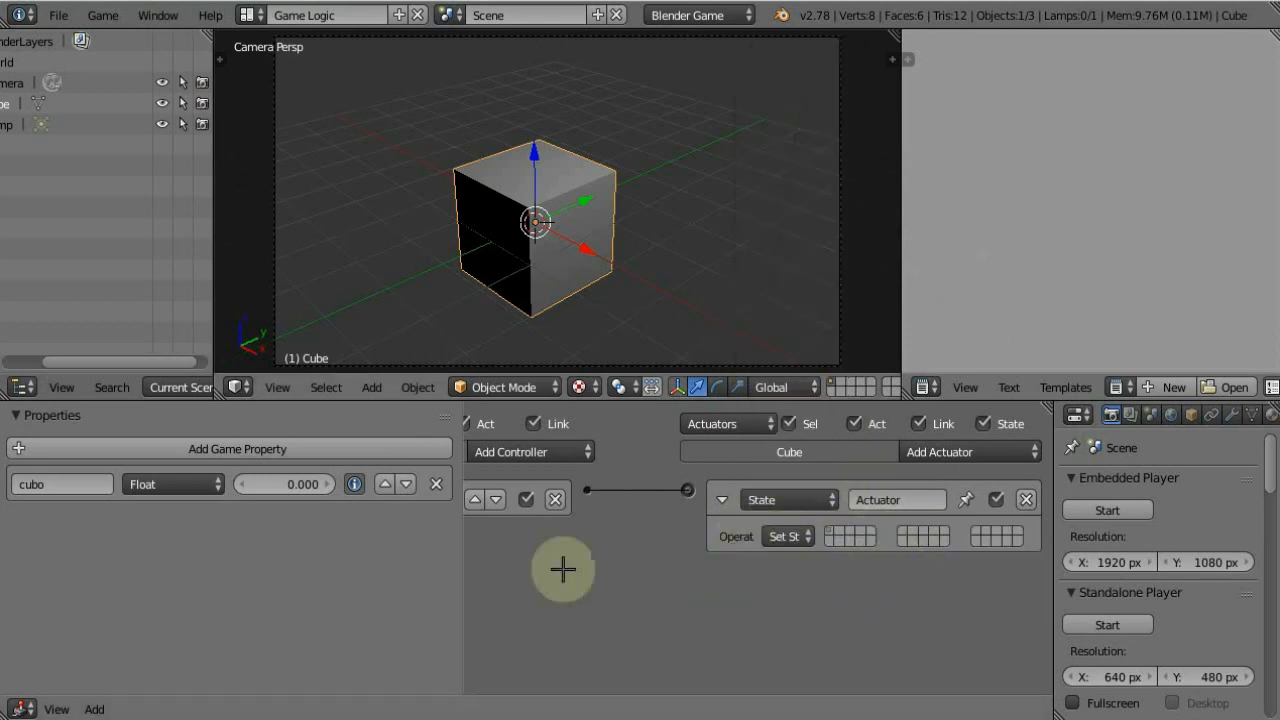
middle_click_drag(563, 569, 768, 545)
left_click(718, 451)
middle_click_drag(880, 491, 739, 497)
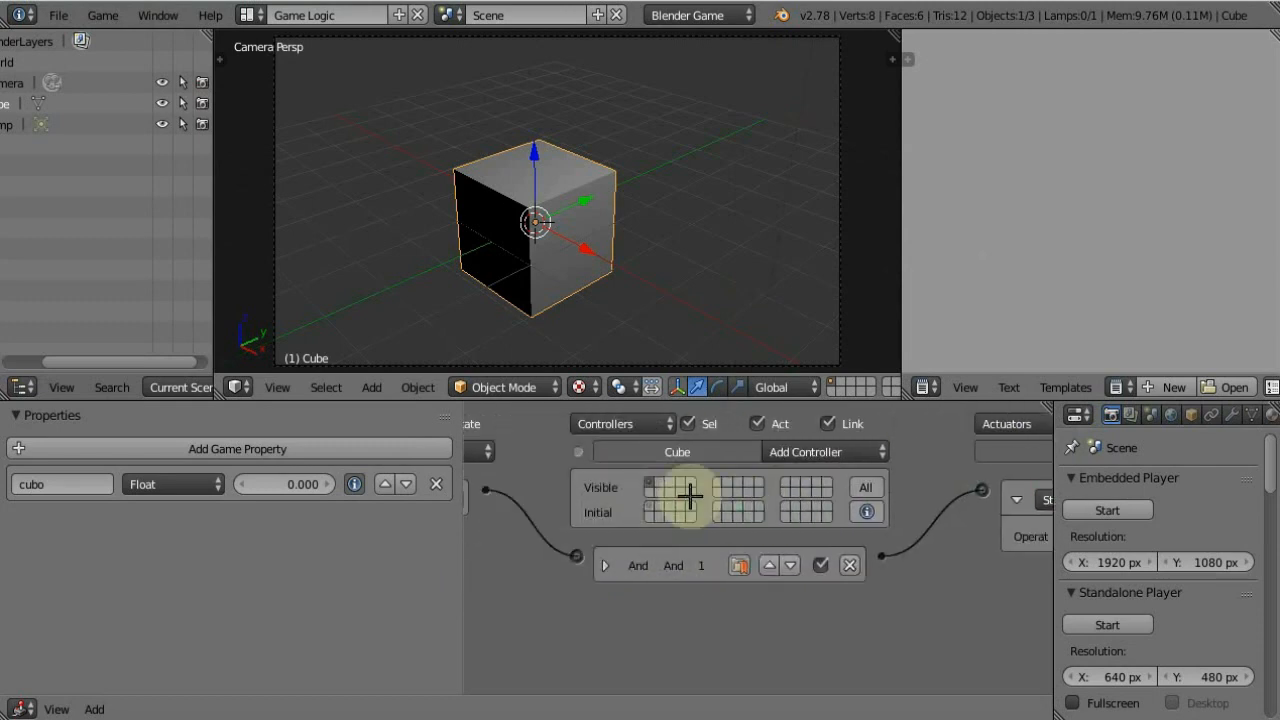
left_click(577, 451)
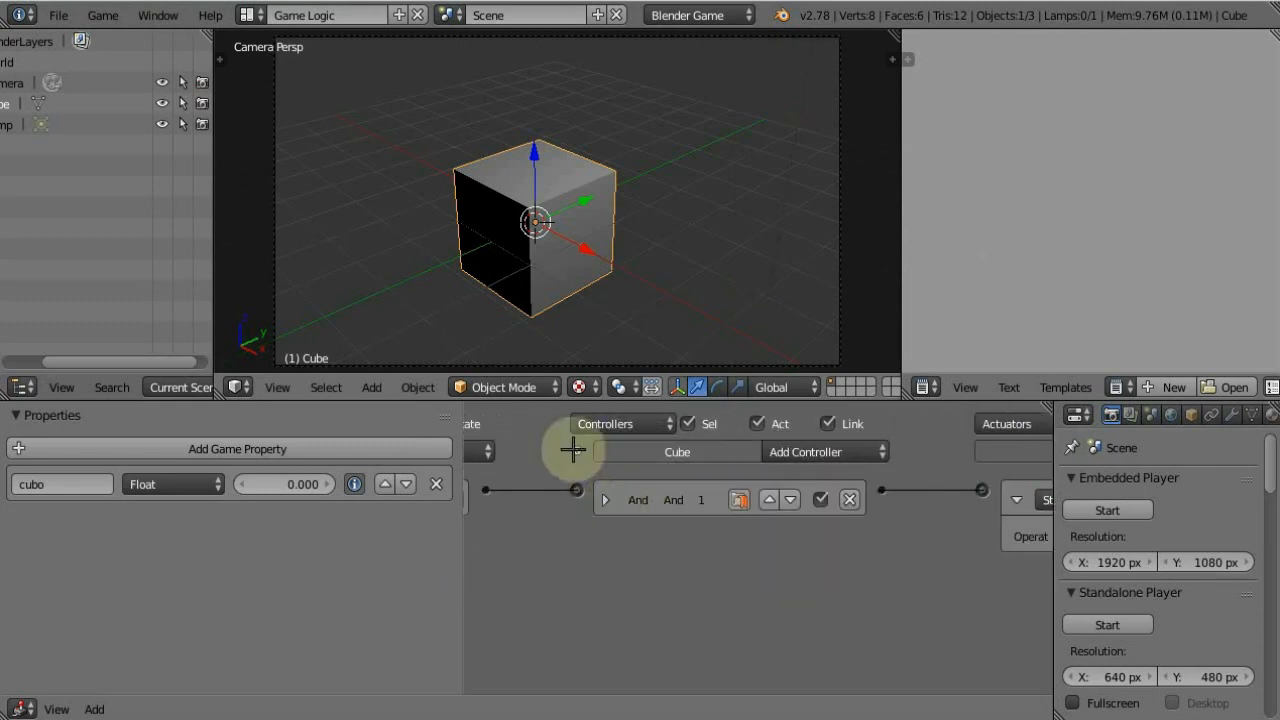
left_click(570, 451)
middle_click_drag(862, 538, 687, 527)
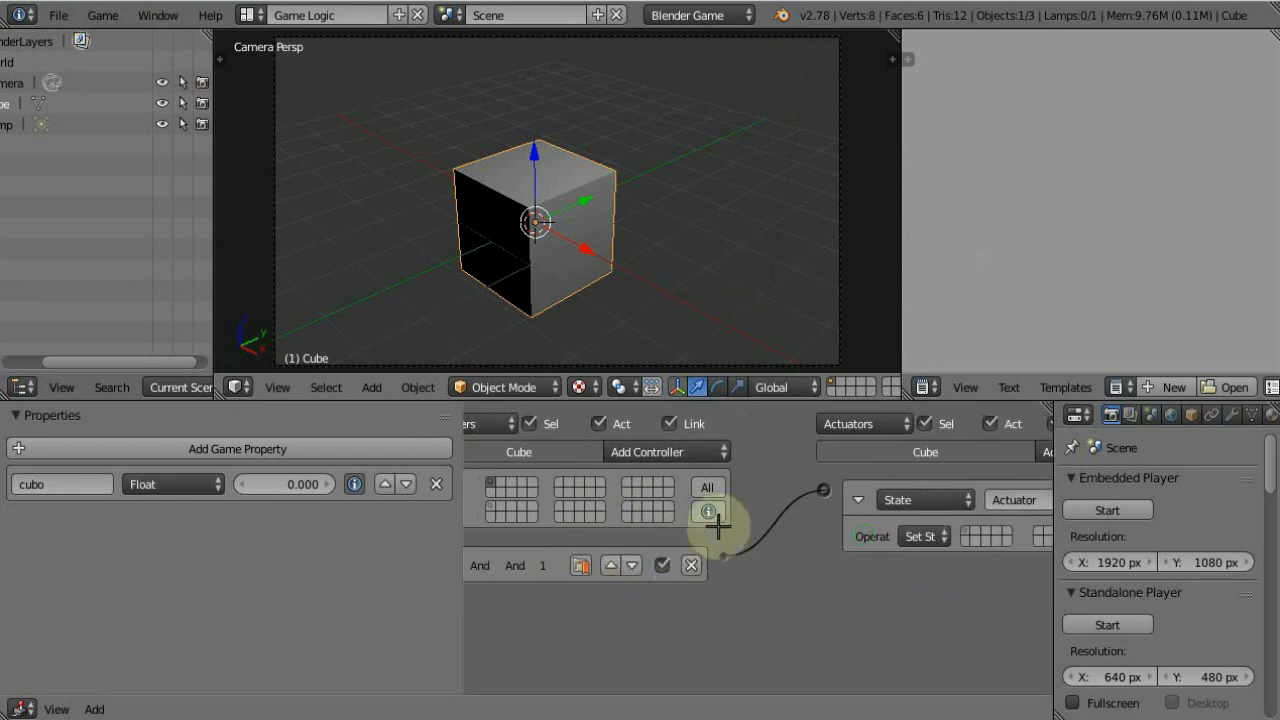
middle_click_drag(549, 549, 857, 609)
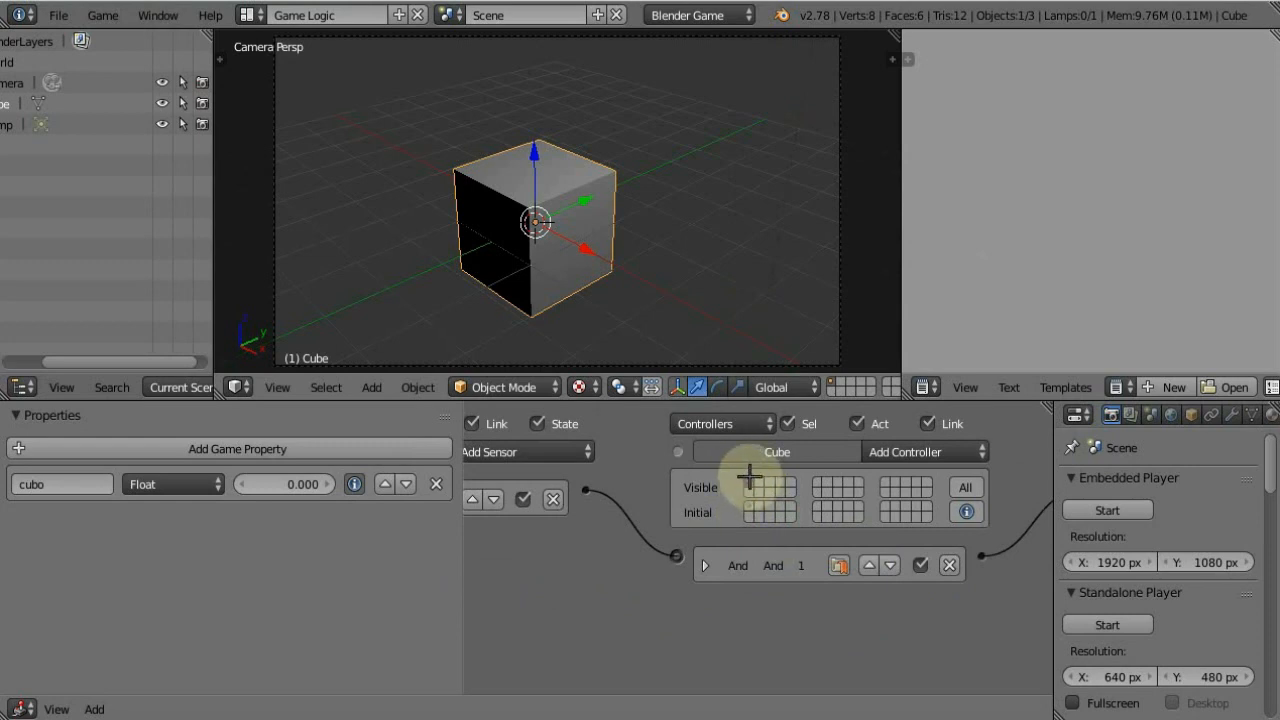
- View other controller states of the cube and return to the state that holds the And controller
left_click(758, 484)
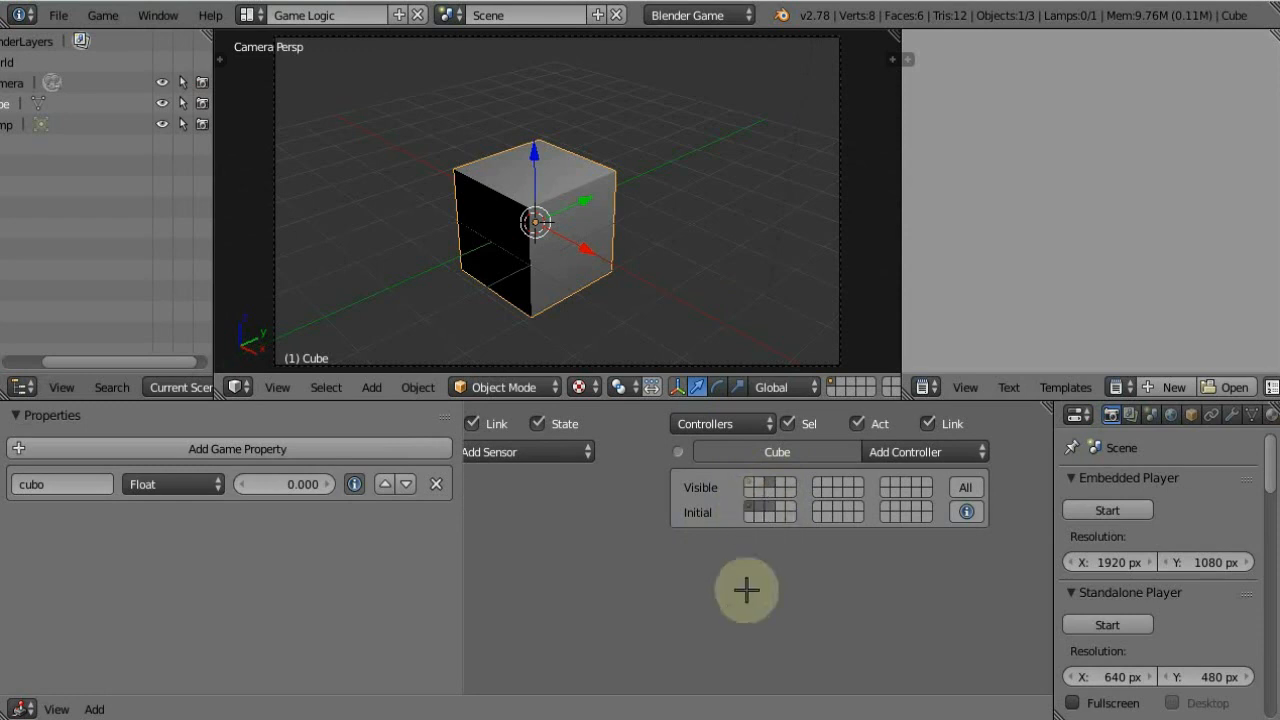
middle_click_drag(821, 545, 680, 519)
middle_click_drag(559, 515, 673, 480)
left_click(666, 480)
middle_click_drag(988, 522, 652, 570)
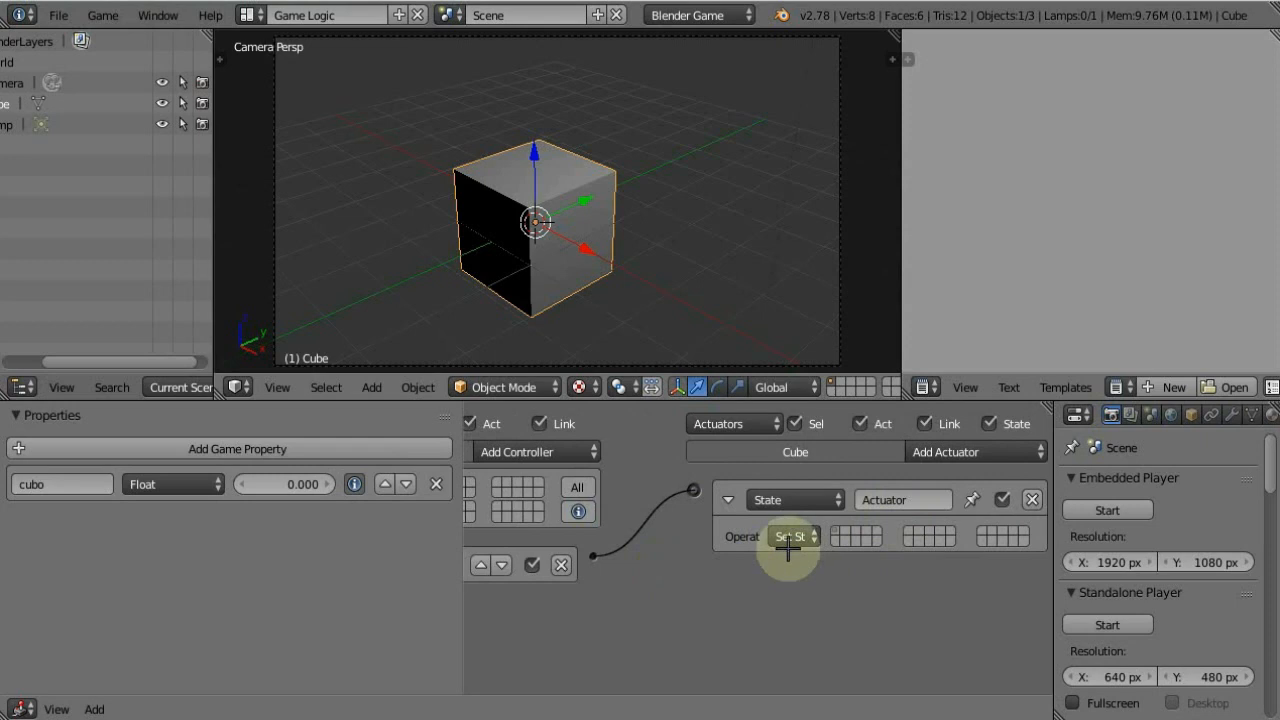
- Look over the State actuator's operation options and the Visible and Initial state settings of the cube's controllers
left_click(789, 539)
left_click(794, 495)
left_click(790, 537)
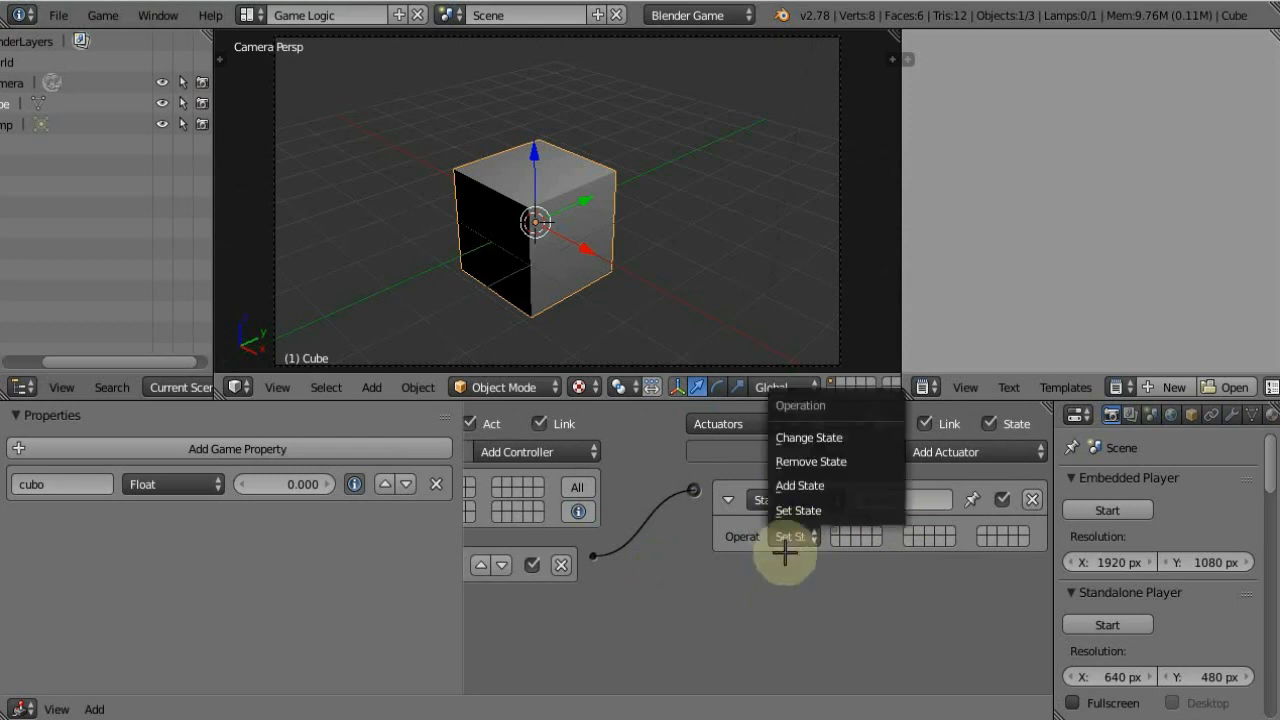
middle_click_drag(480, 556, 690, 535)
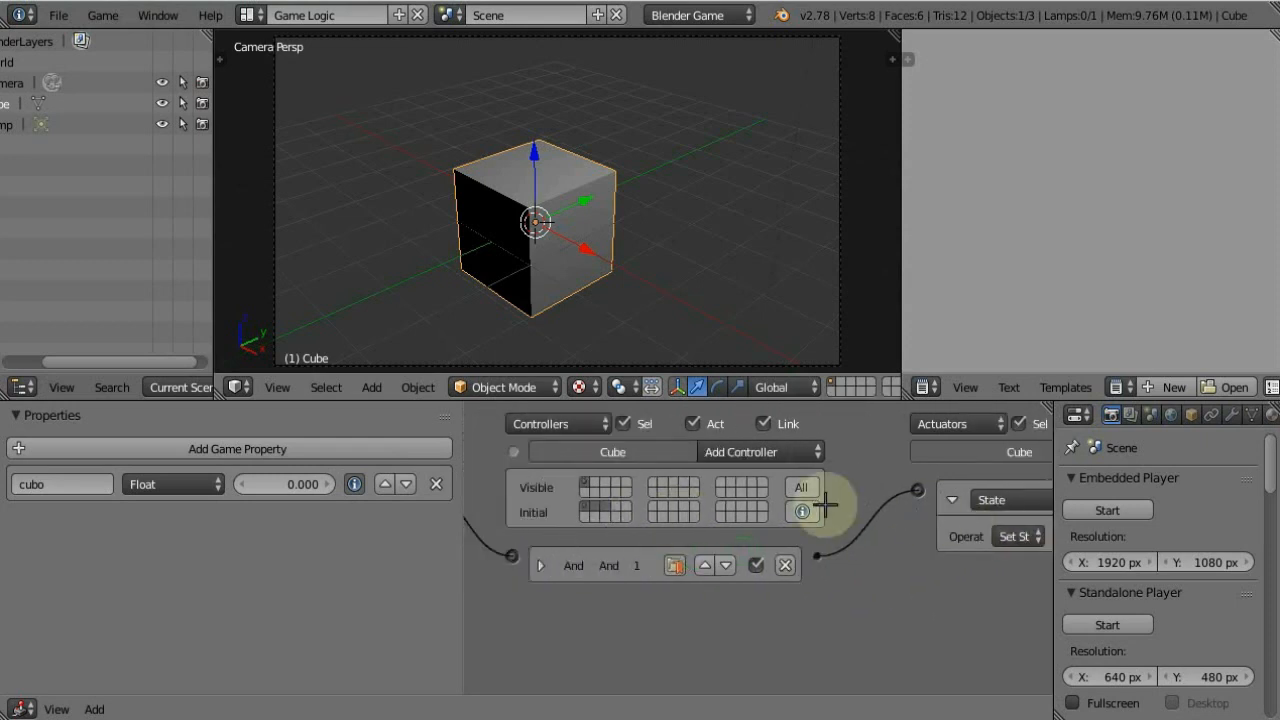
middle_click_drag(928, 514, 634, 555)
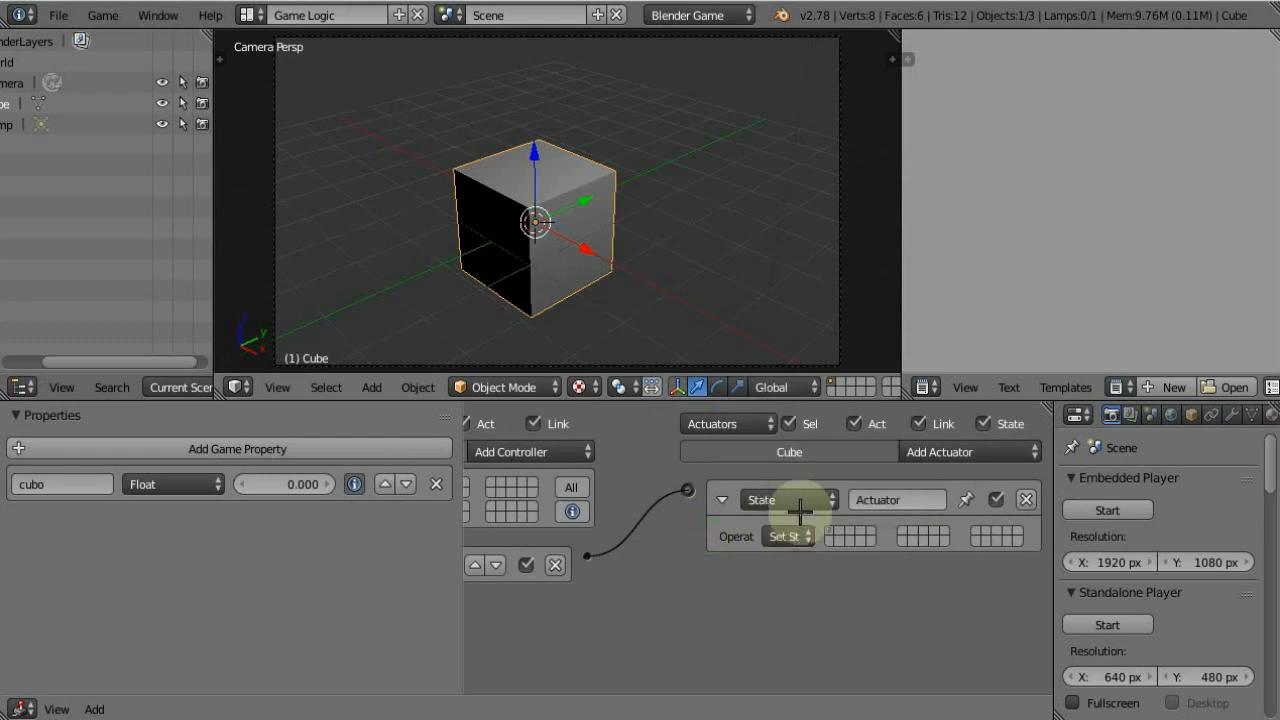
- Switch the State actuator's operation to Change State and return it to Set State
left_click(790, 537)
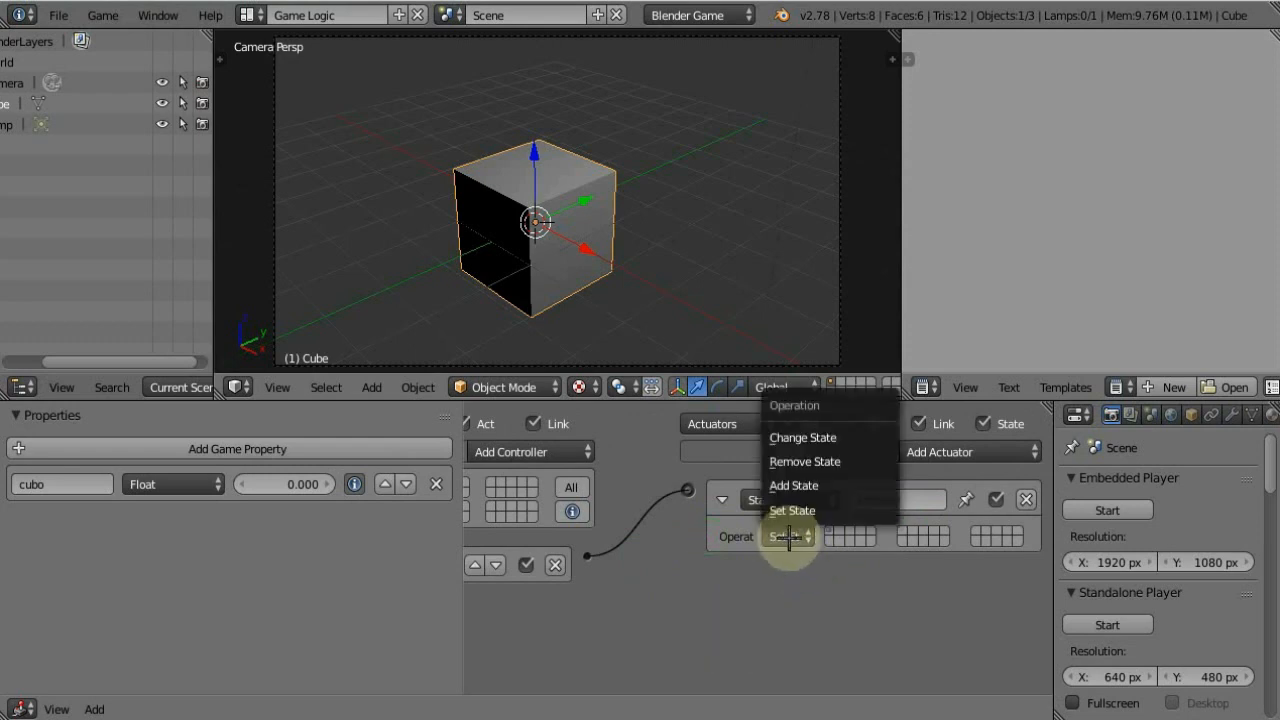
left_click(801, 437)
left_click(790, 535)
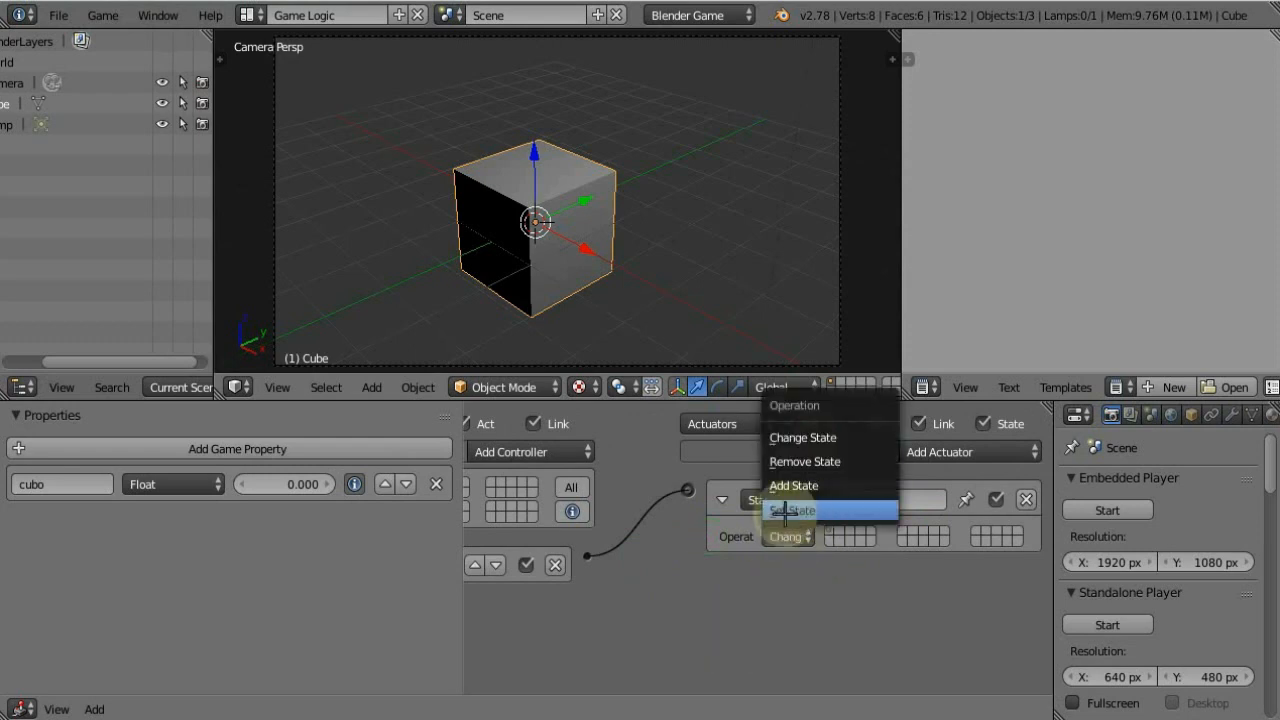
left_click(785, 511)
left_click(787, 537)
left_click(789, 437)
left_click(805, 535)
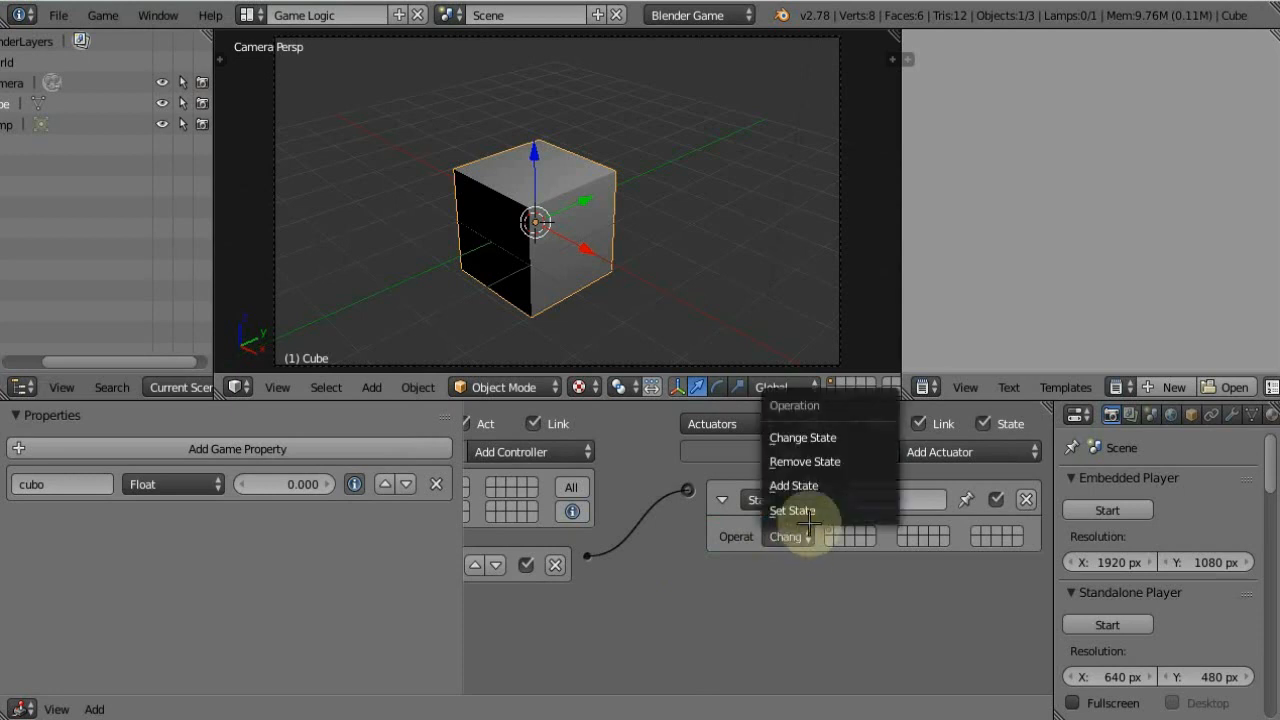
left_click(792, 511)
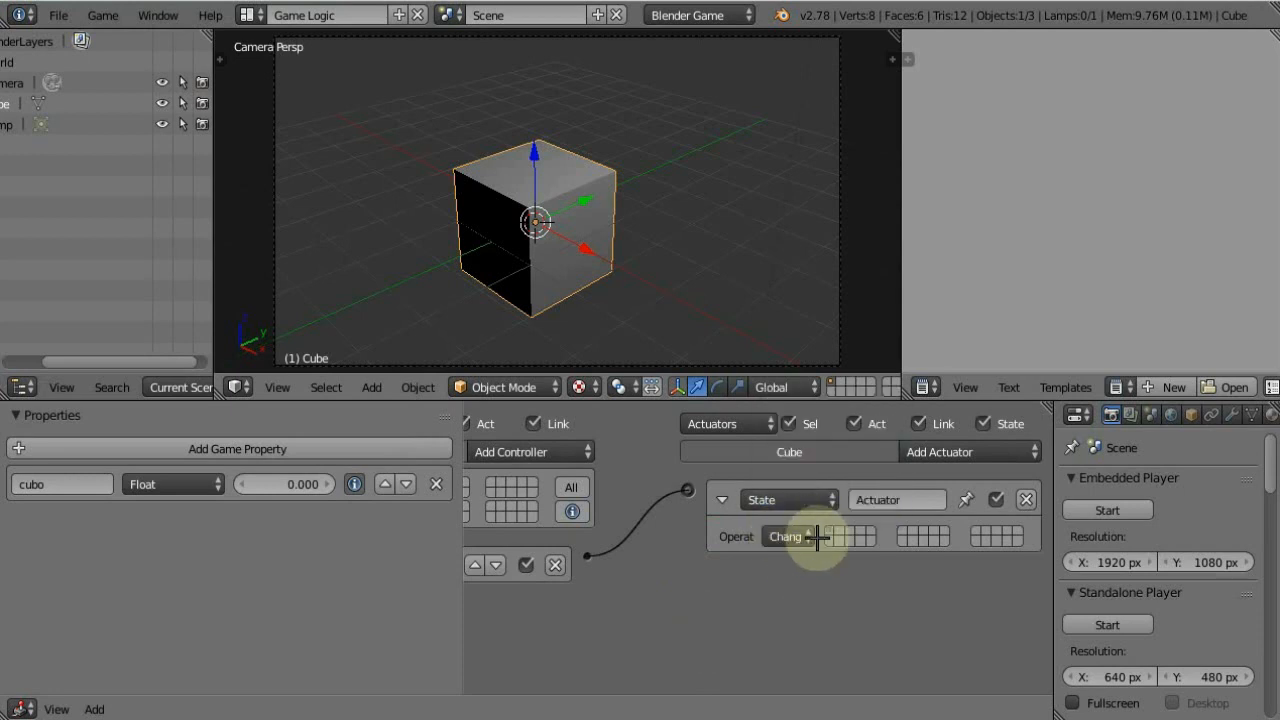
left_click(817, 537)
left_click(806, 507)
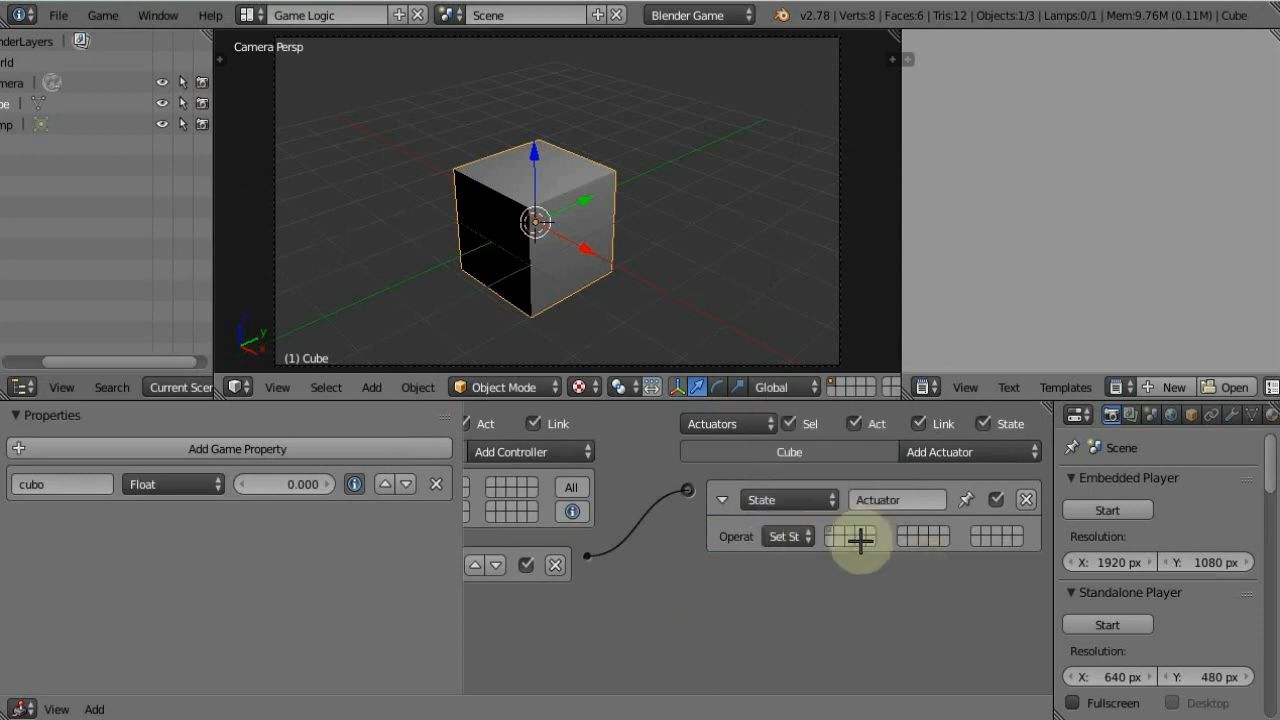
- Choose the second state as the State actuator's Set State target and compare it with the controllers' state settings
left_click(785, 537)
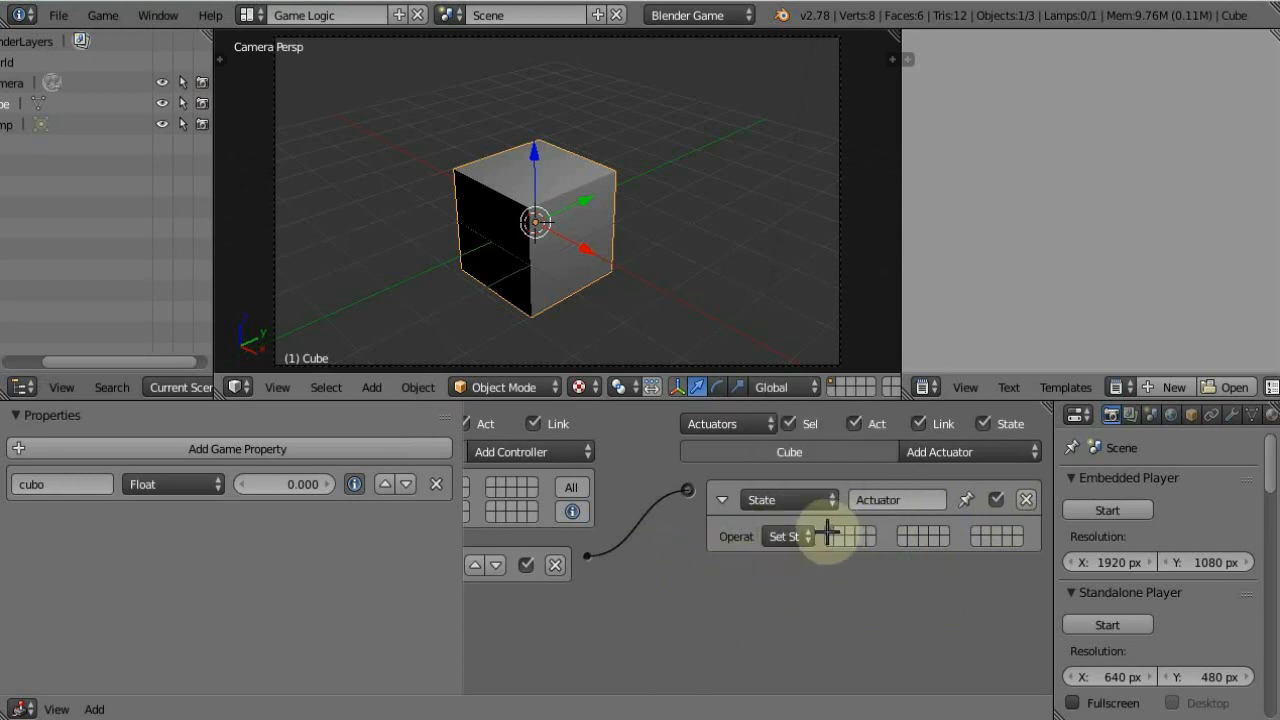
middle_click_drag(690, 570, 797, 579)
middle_click_drag(950, 545, 853, 535)
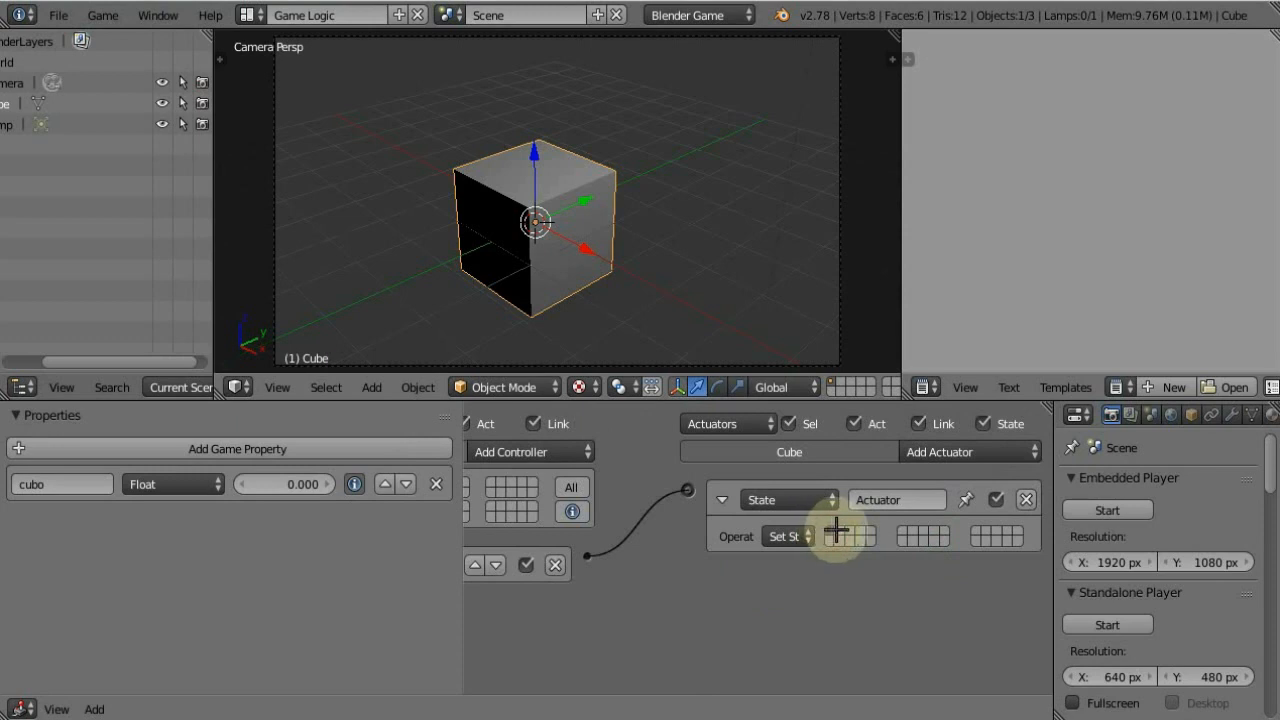
left_click(834, 532)
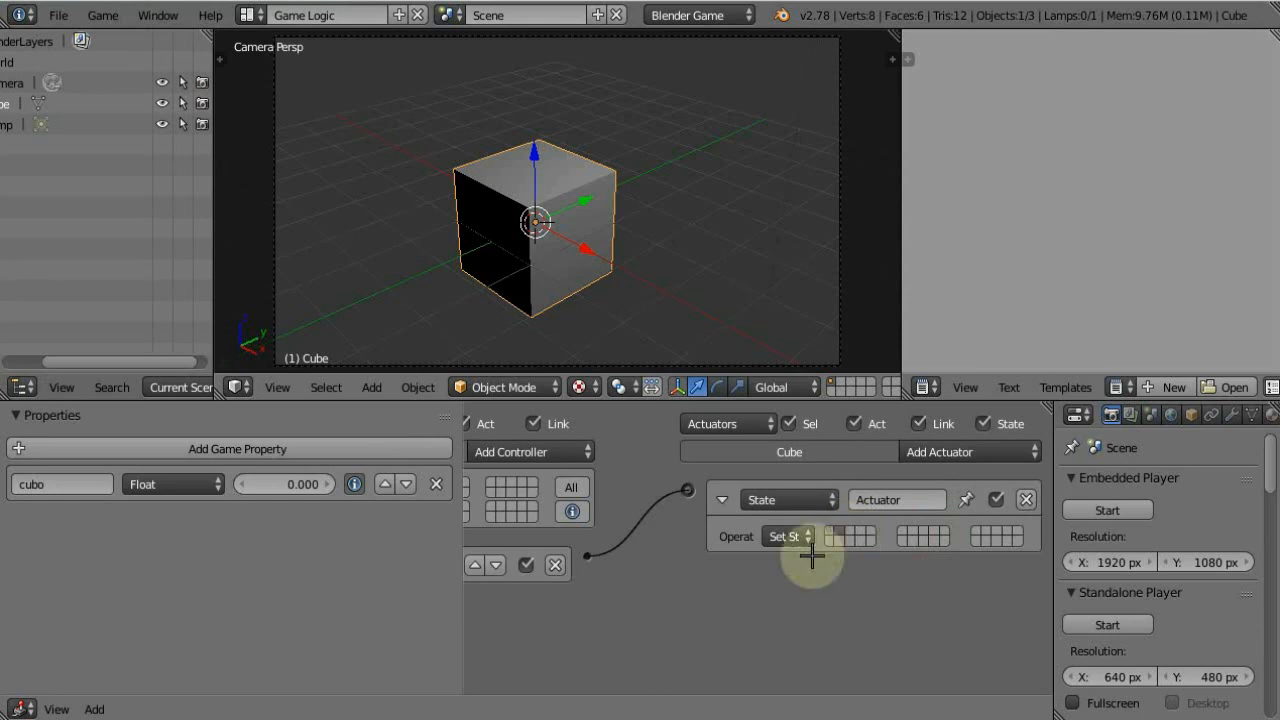
middle_click_drag(806, 548, 917, 531)
middle_click_drag(574, 524, 617, 566)
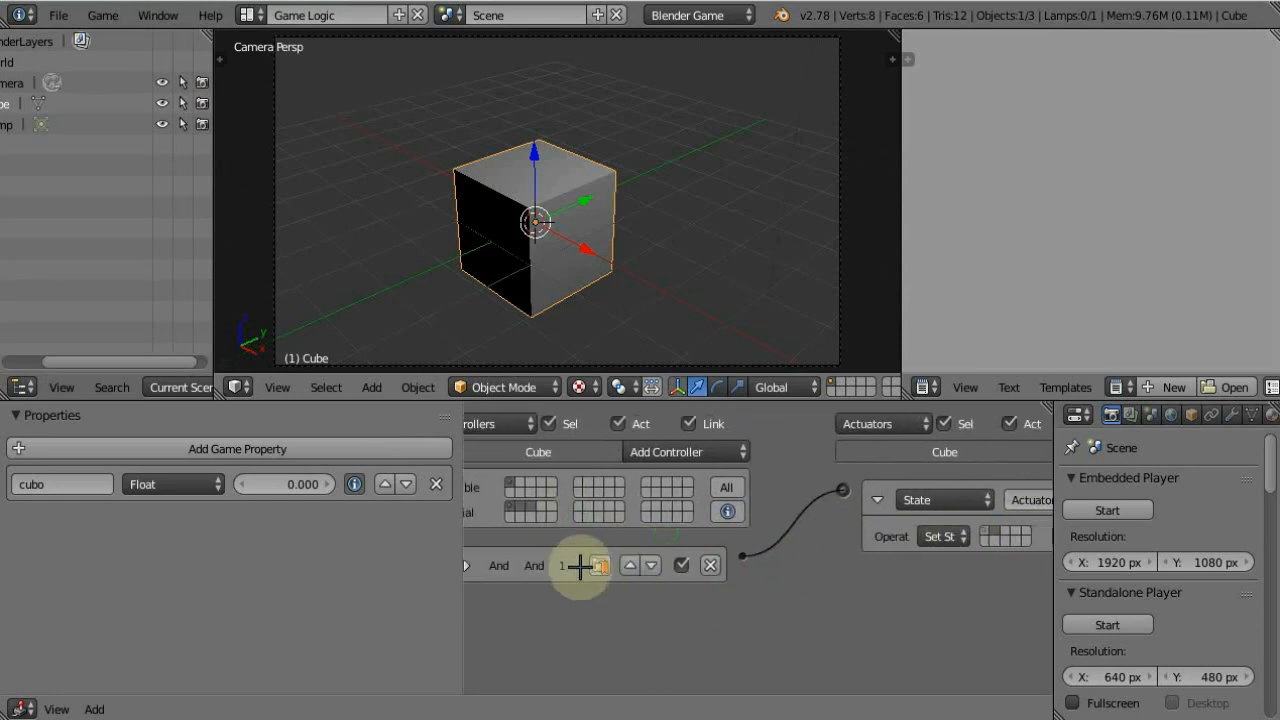
middle_click_drag(898, 546, 590, 565)
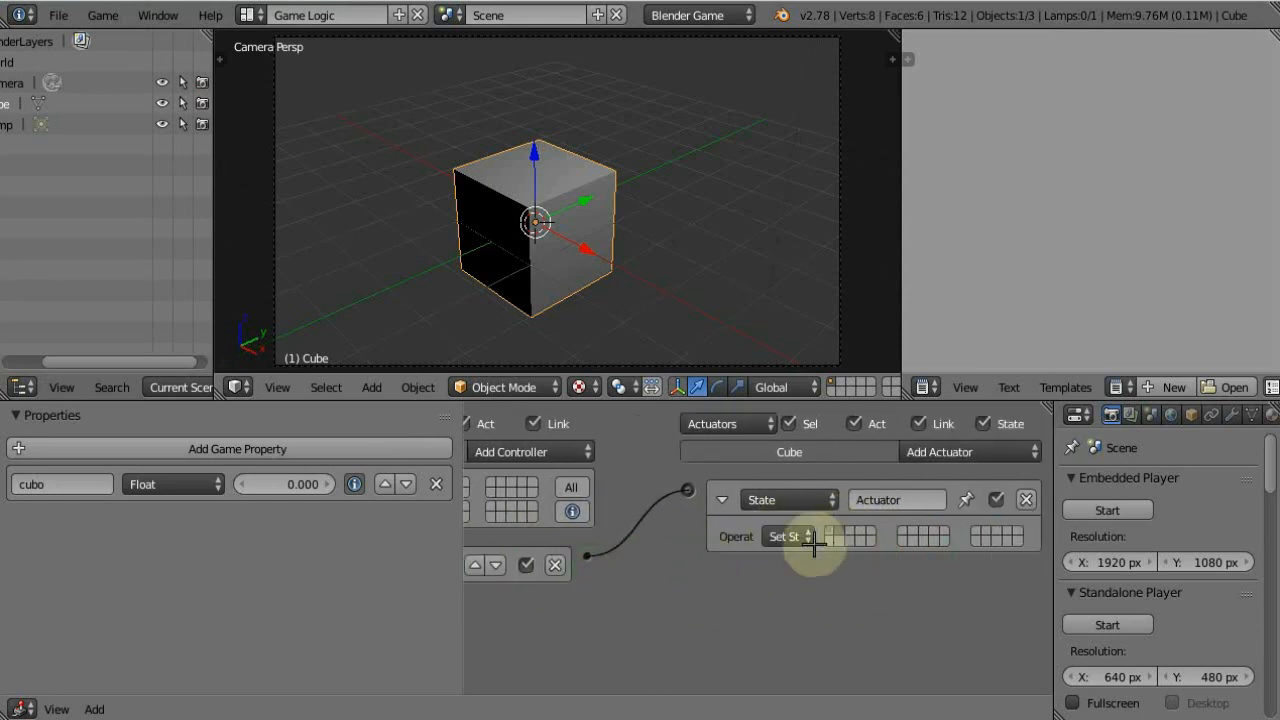
- Try the Add State and Remove State operations on the State actuator
left_click(791, 537)
left_click(800, 512)
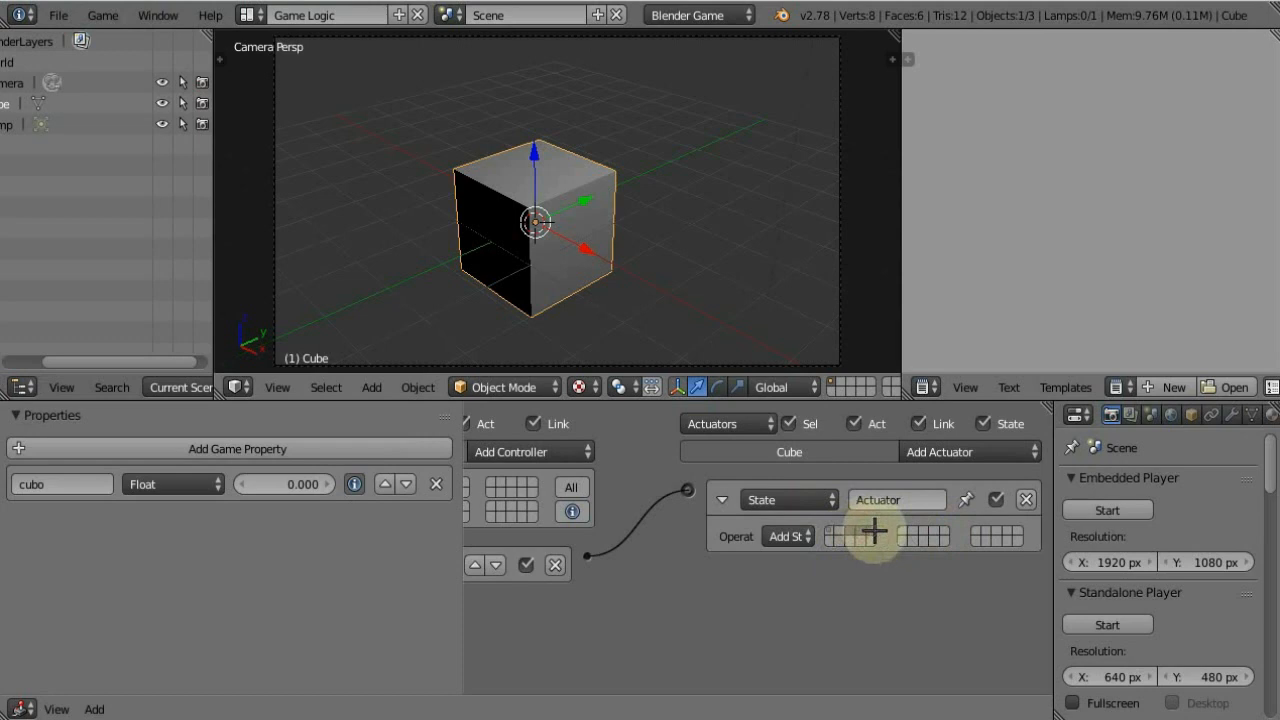
left_click(785, 537)
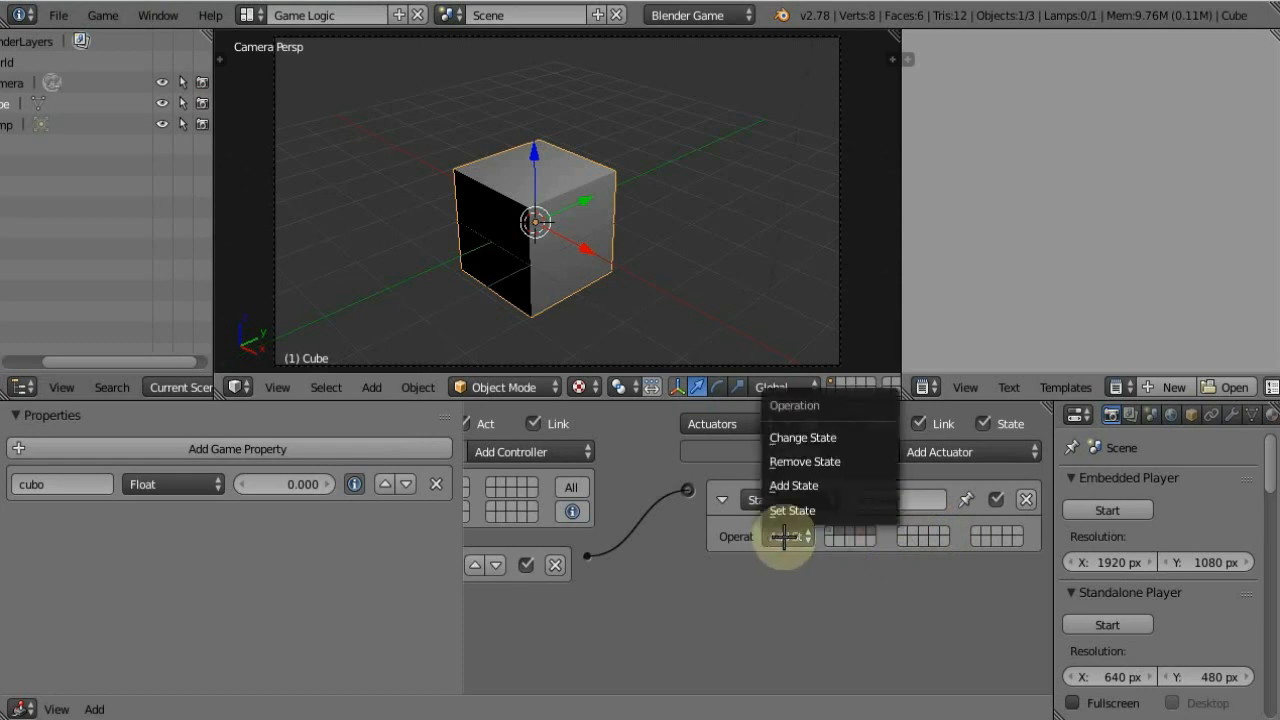
left_click(800, 460)
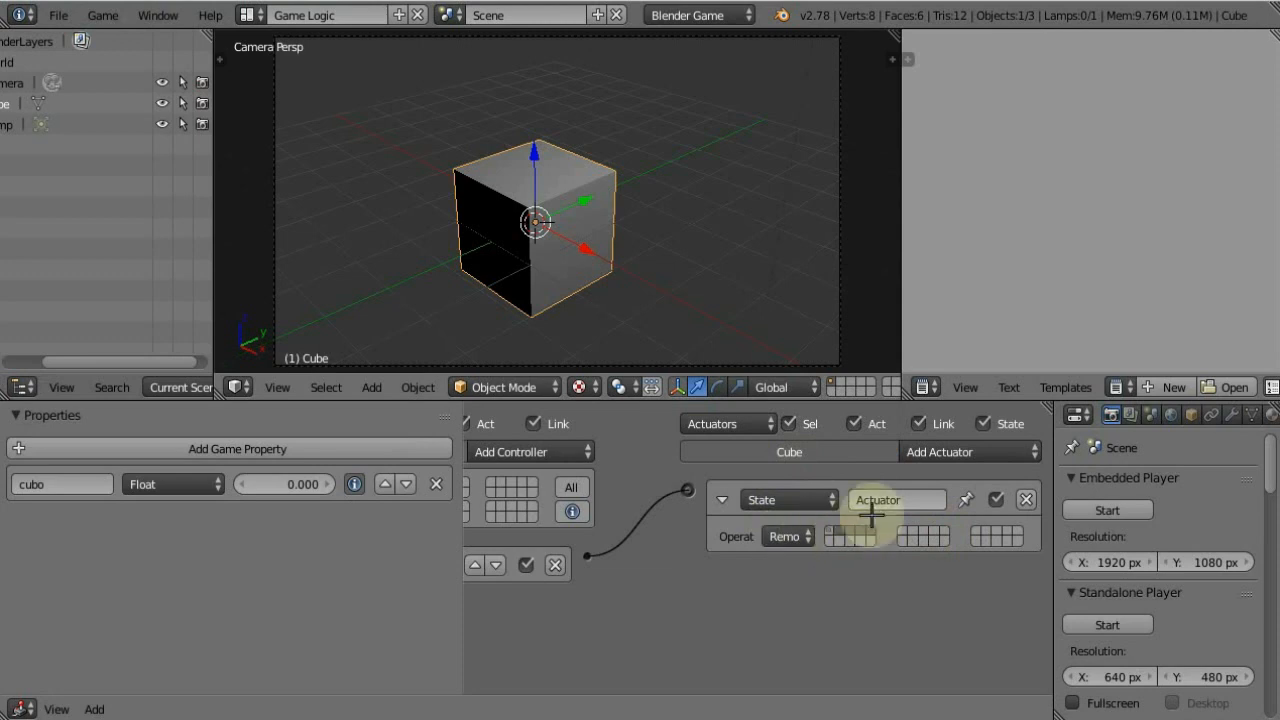
- Try the Change State operation on the State actuator and undo the recent operation changes back to Set State
left_click(785, 537)
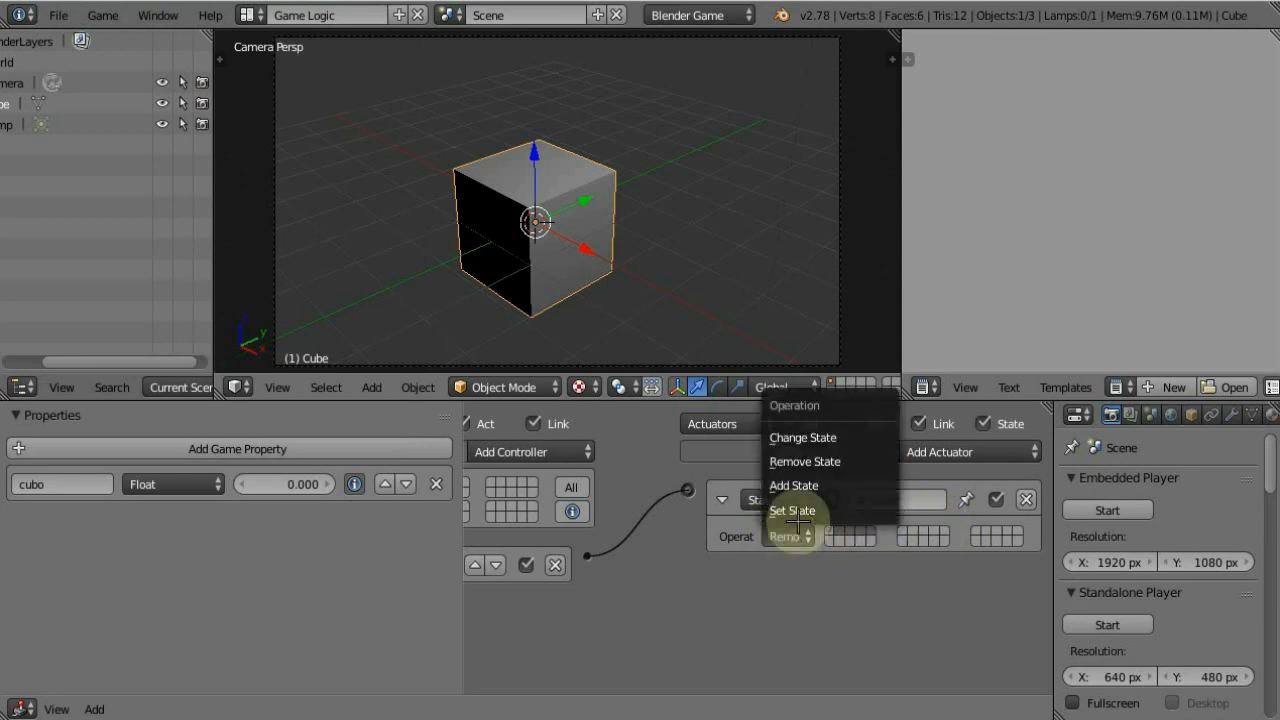
left_click(785, 537)
left_click(803, 437)
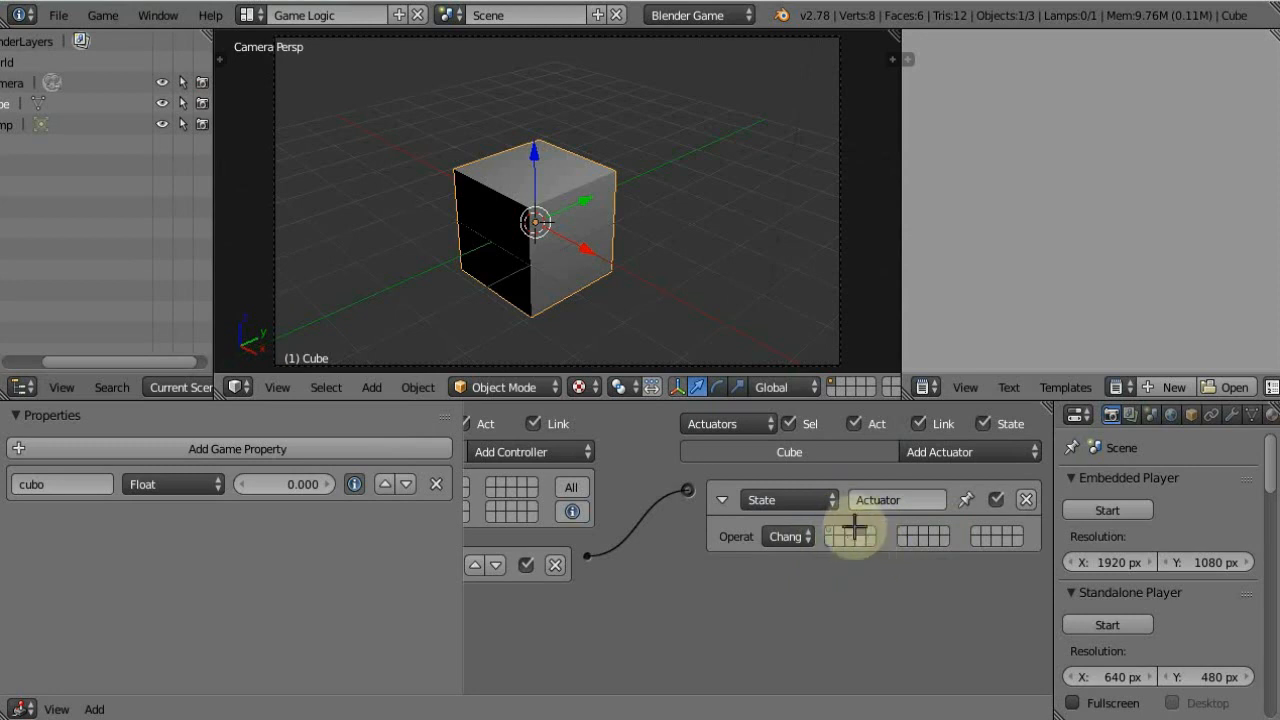
key("ctrl+z")
key("ctrl+z")
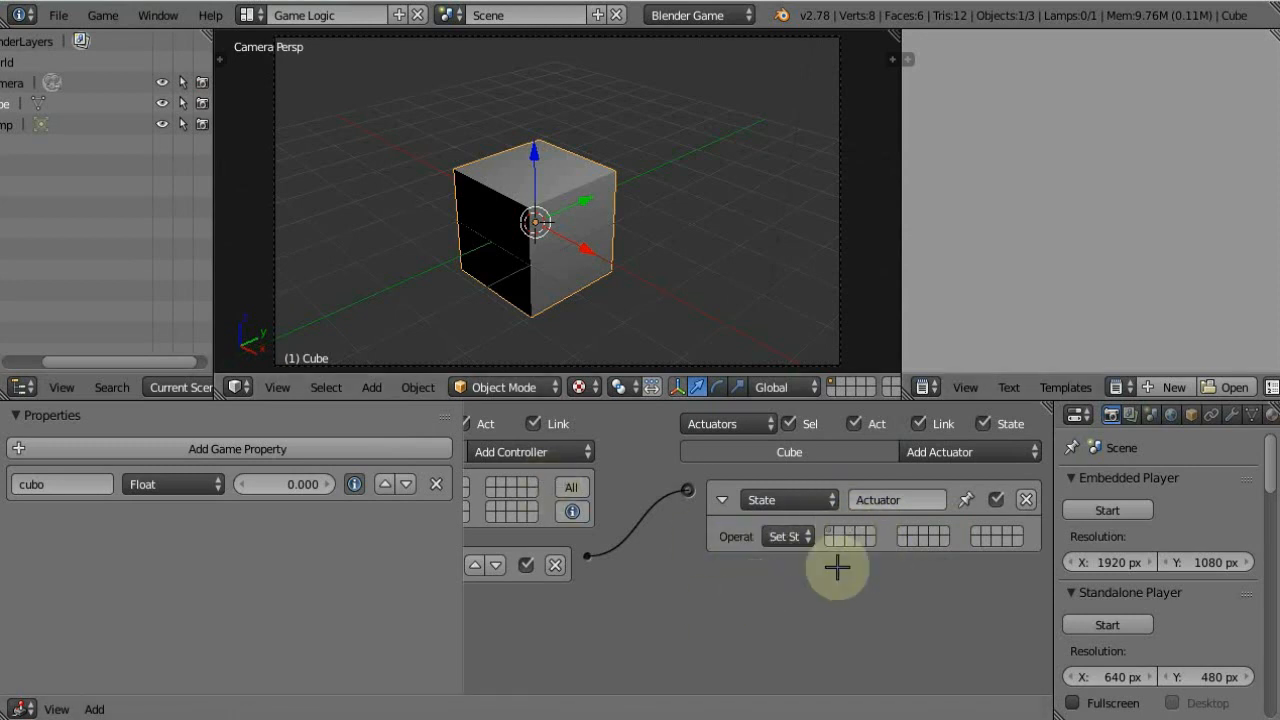